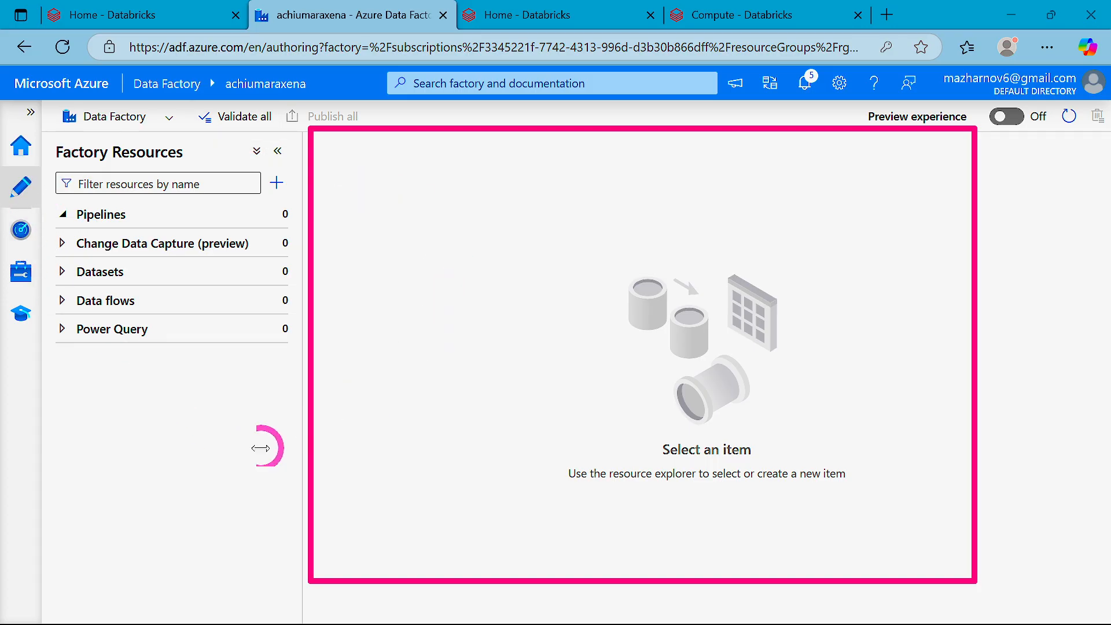
Step: Look over the Databricks workspace home and Compute pages, and return to Azure Data Factory
{"action": "left_click", "coordinate": [499, 10]}
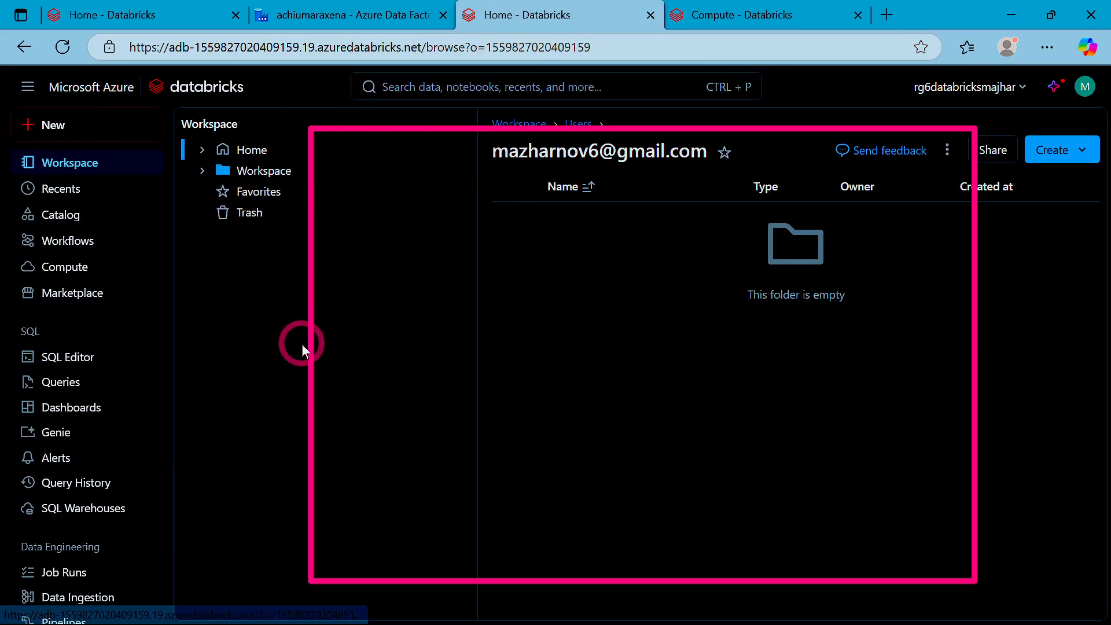
{"action": "left_click", "coordinate": [771, 16]}
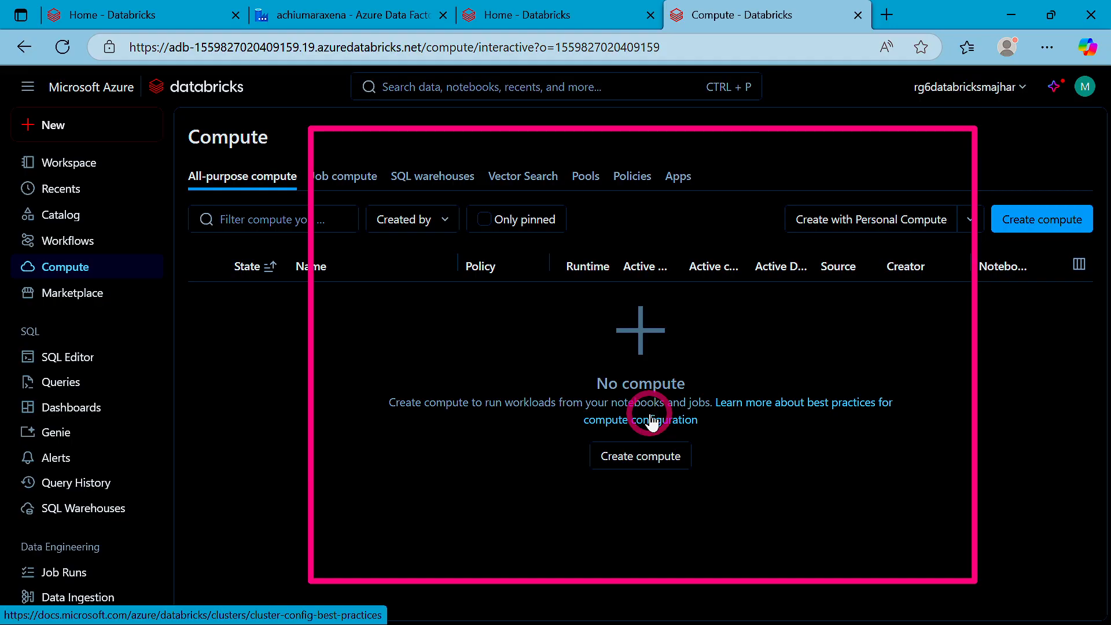
{"action": "left_click", "coordinate": [295, 8]}
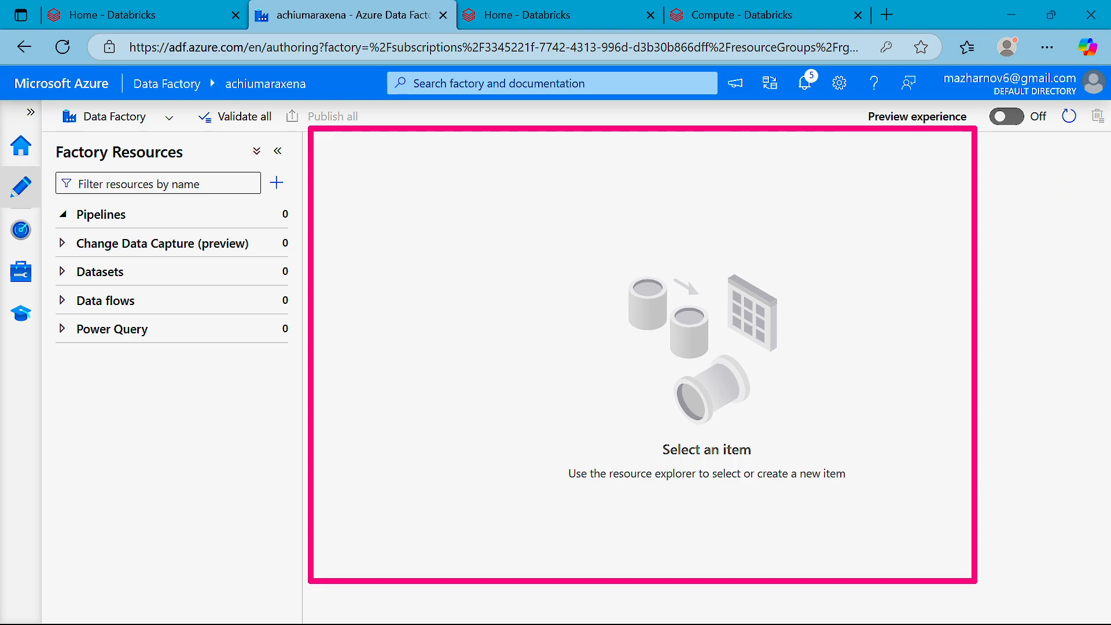
Step: Examine the factory's linked services and integration runtimes, along with its monitored pipeline runs, trigger runs and runtimes
{"action": "left_click", "coordinate": [16, 275]}
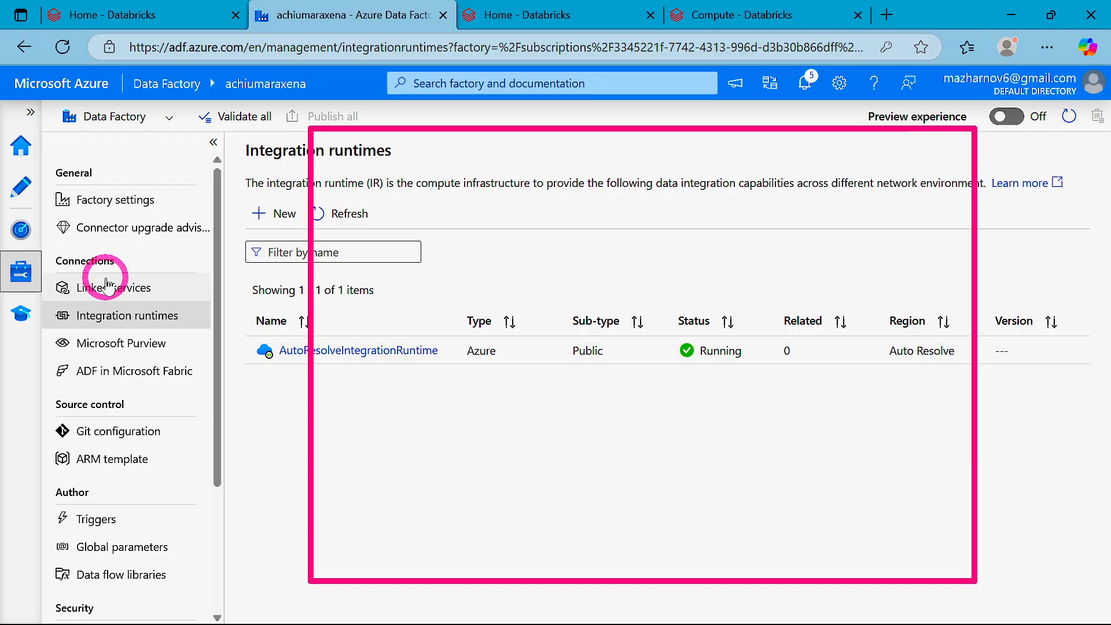
{"action": "left_click", "coordinate": [97, 292]}
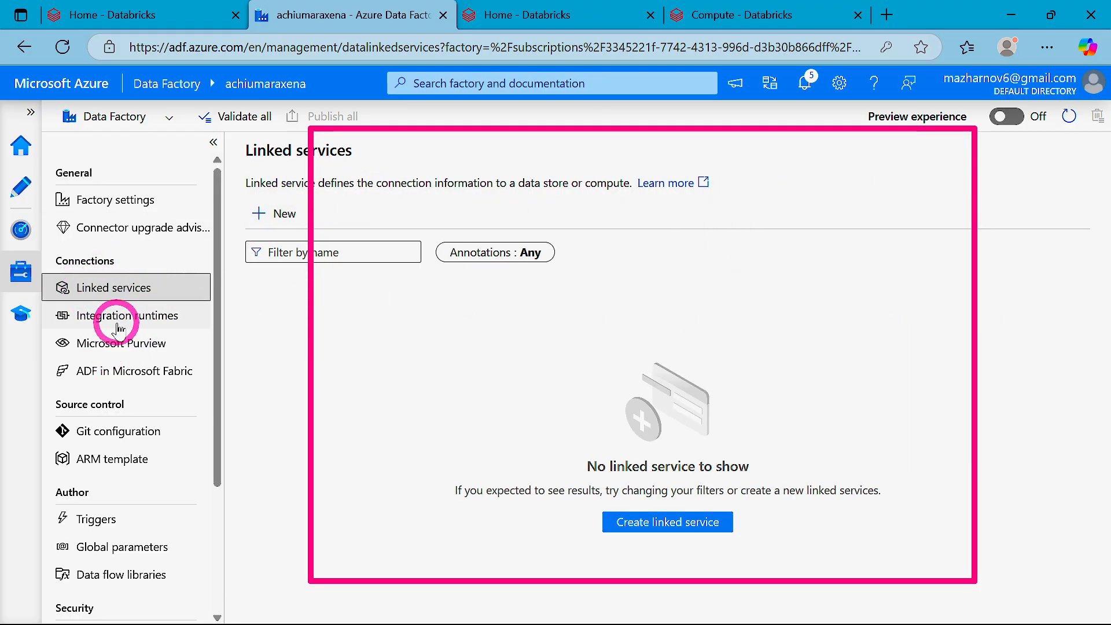
{"action": "left_click", "coordinate": [157, 319]}
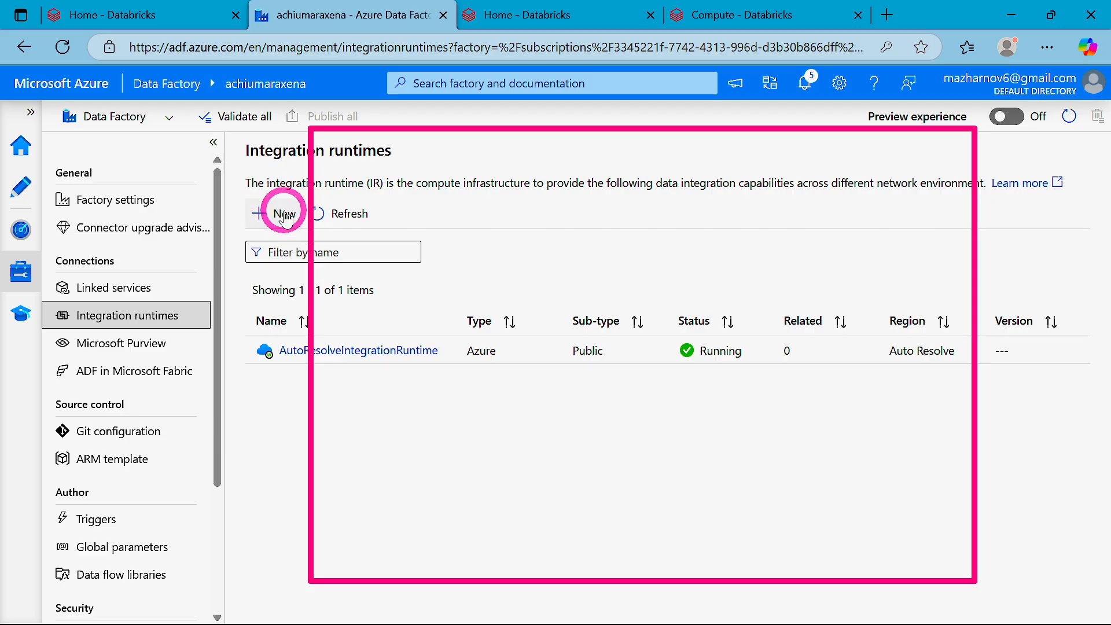
{"action": "left_click", "coordinate": [18, 229]}
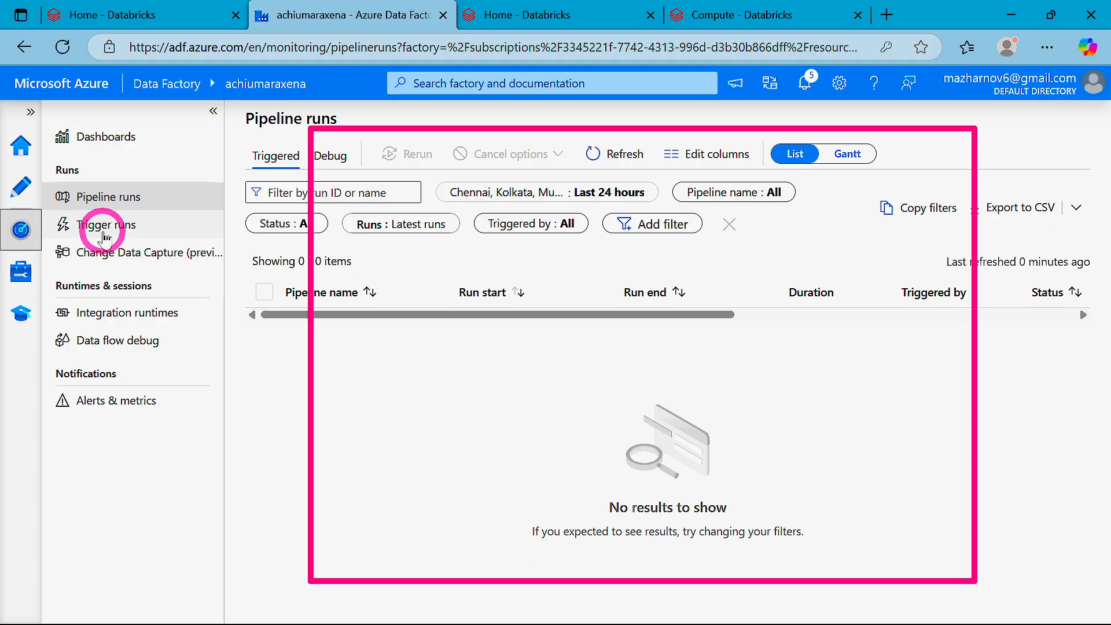
{"action": "left_click", "coordinate": [105, 231]}
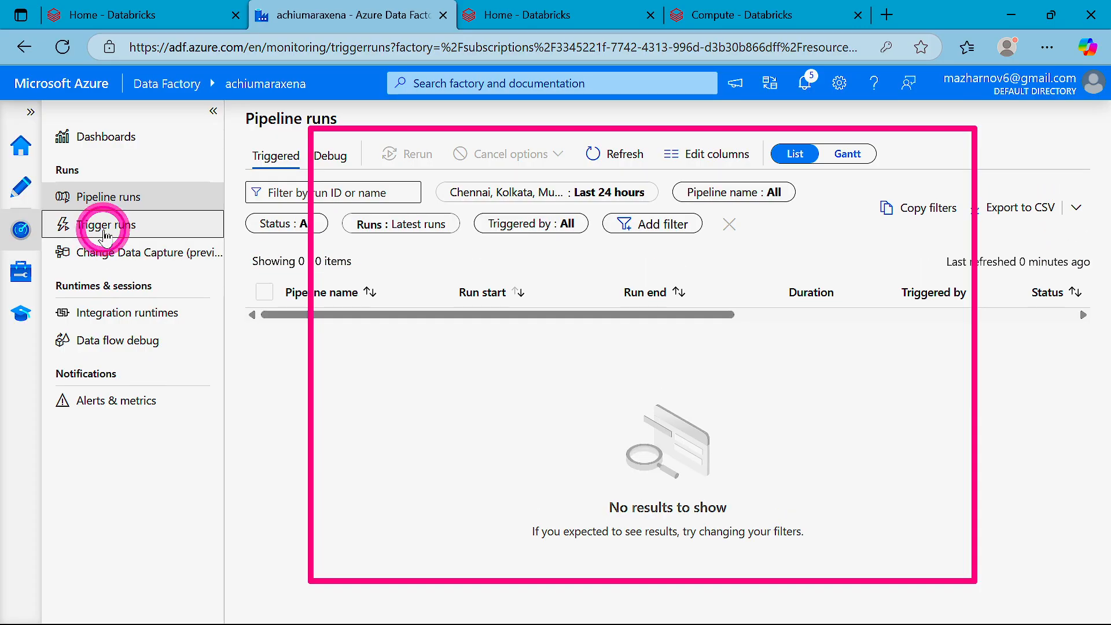
{"action": "left_click", "coordinate": [93, 314]}
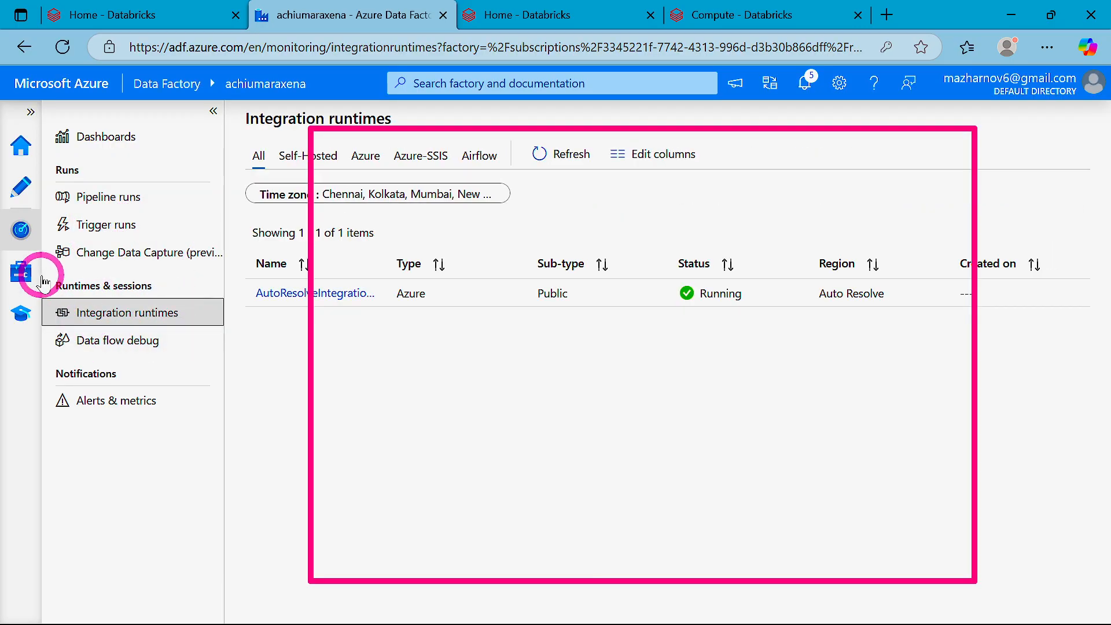
Step: Start a new linked service in the data factory using the Azure Databricks compute type
{"action": "left_click", "coordinate": [21, 270]}
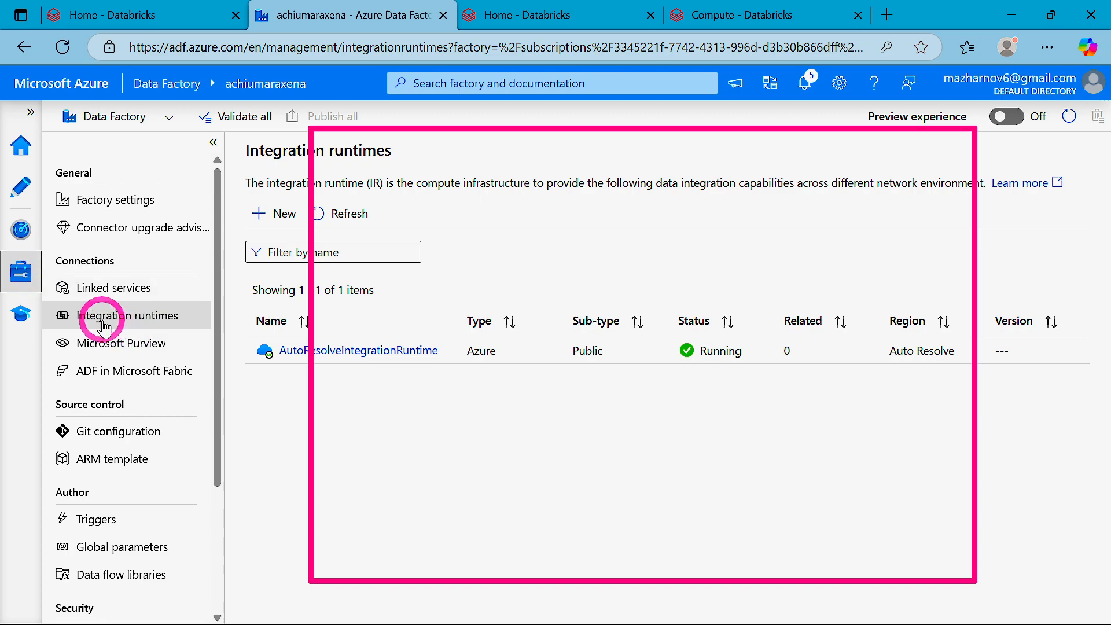
{"action": "left_click", "coordinate": [65, 287]}
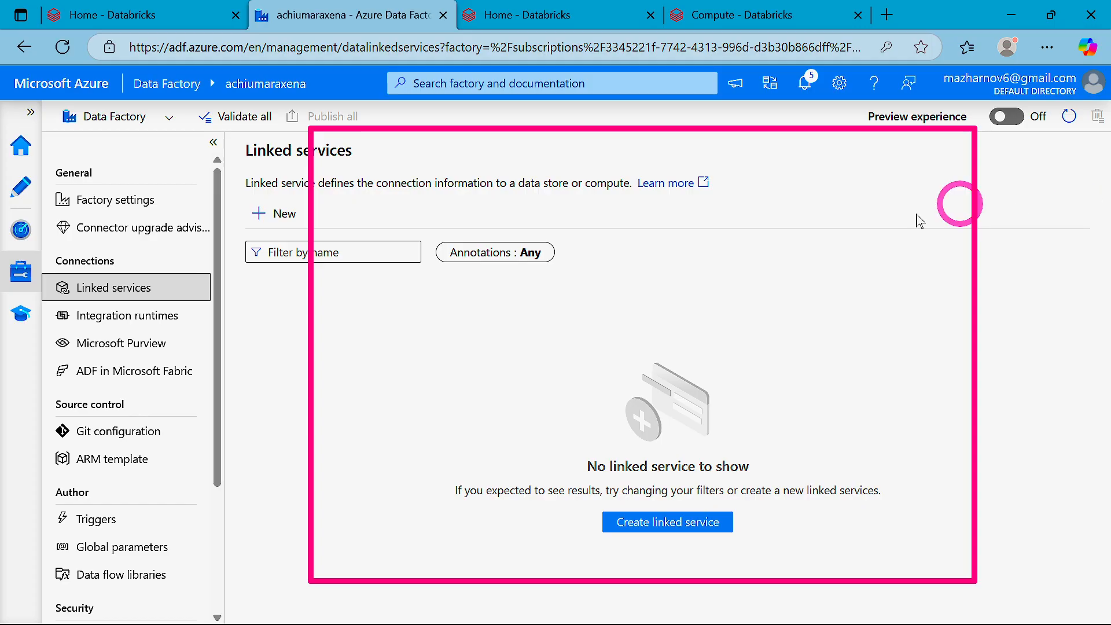
{"action": "left_click", "coordinate": [649, 524]}
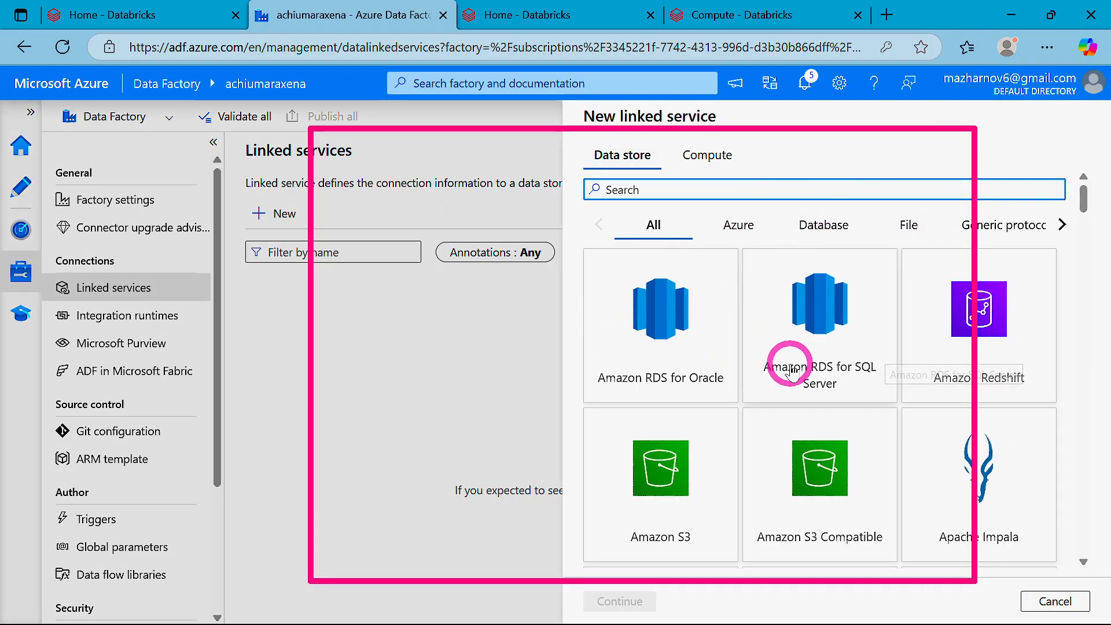
{"action": "scroll", "coordinate": [789, 359], "scroll_direction": "down", "scroll_amount": 8}
{"action": "scroll", "coordinate": [791, 362], "scroll_direction": "up", "scroll_amount": 10}
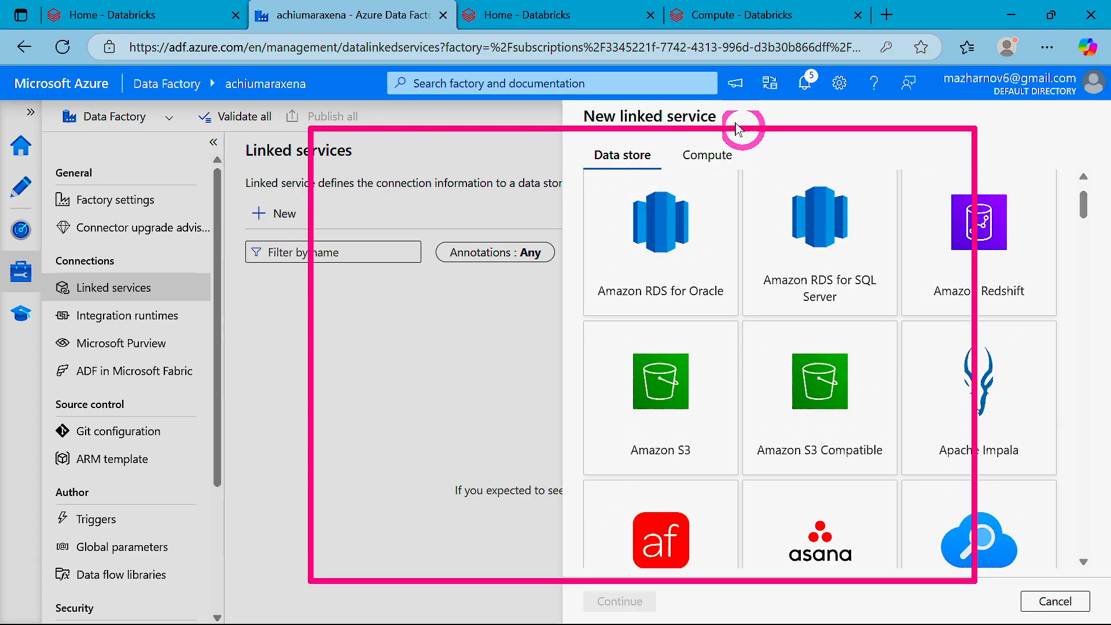
{"action": "left_click", "coordinate": [707, 155]}
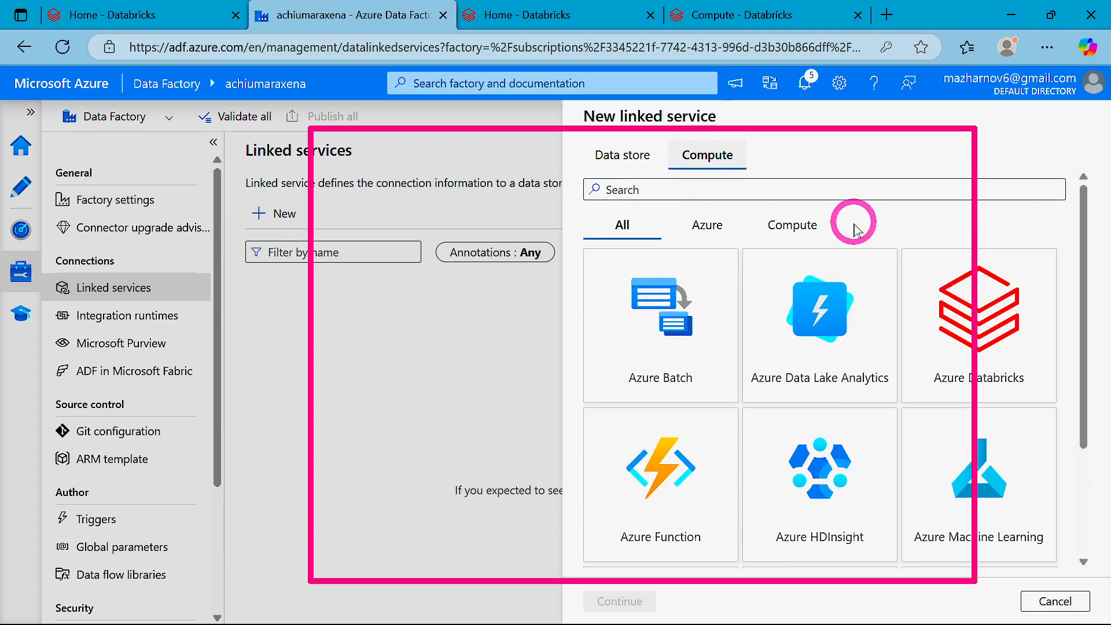
{"action": "left_click", "coordinate": [988, 328]}
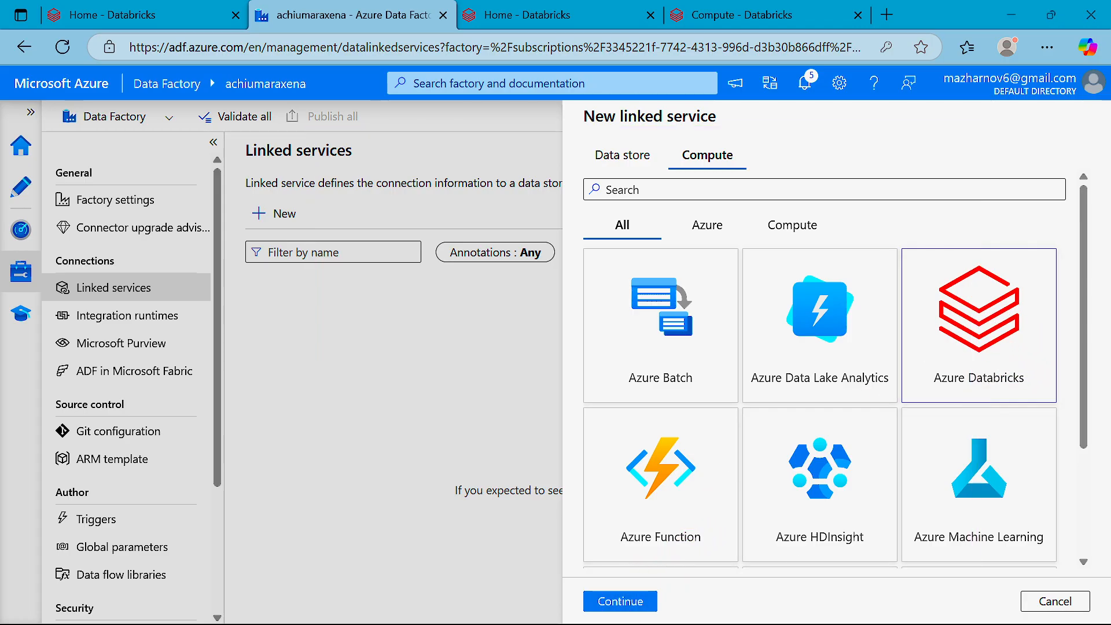
{"action": "double_click", "coordinate": [1008, 303]}
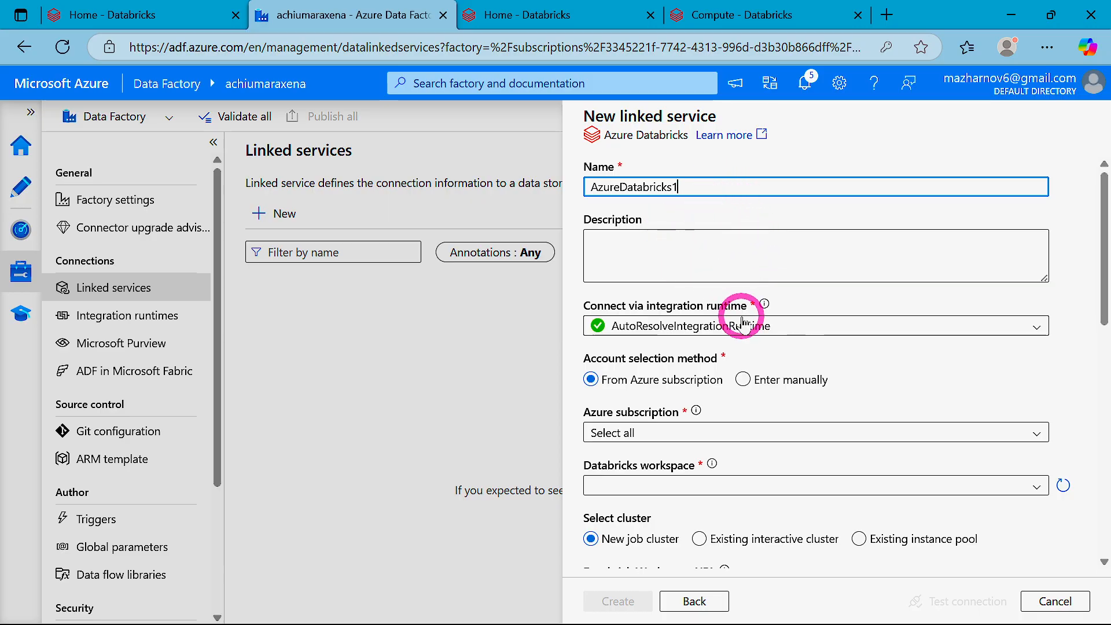
Step: Set the linked service's Azure subscription to Azure subscription 1 and its Databricks workspace to rg6databricksmajhar
{"action": "scroll", "coordinate": [717, 289], "scroll_direction": "down", "scroll_amount": 2}
{"action": "left_click", "coordinate": [810, 241]}
{"action": "left_click", "coordinate": [812, 242]}
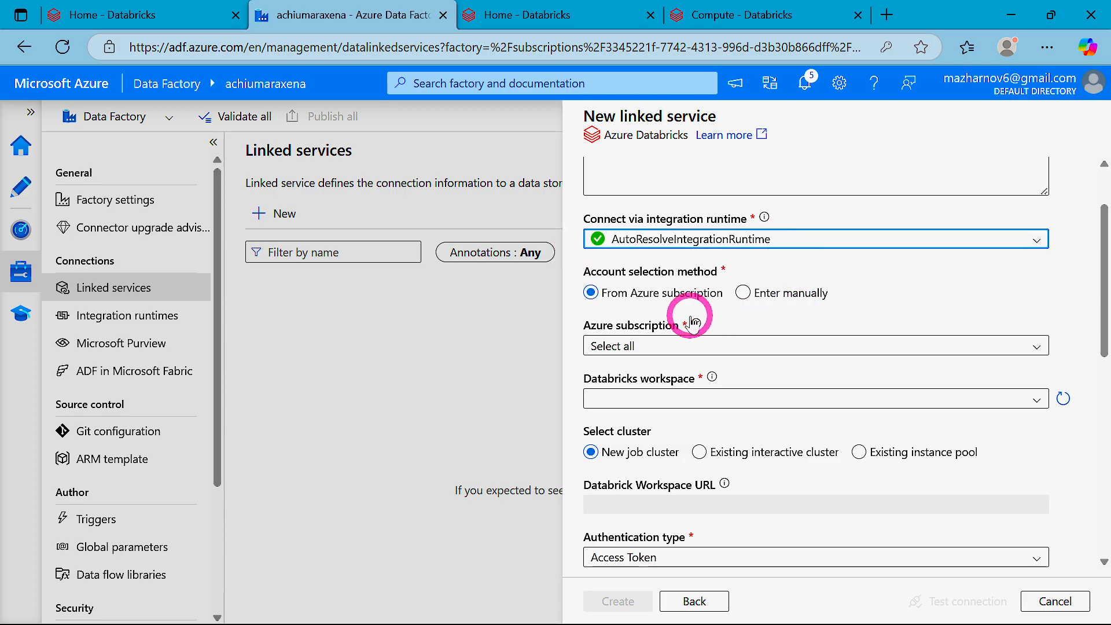
{"action": "scroll", "coordinate": [867, 306], "scroll_direction": "down", "scroll_amount": 1}
{"action": "left_click", "coordinate": [757, 258]}
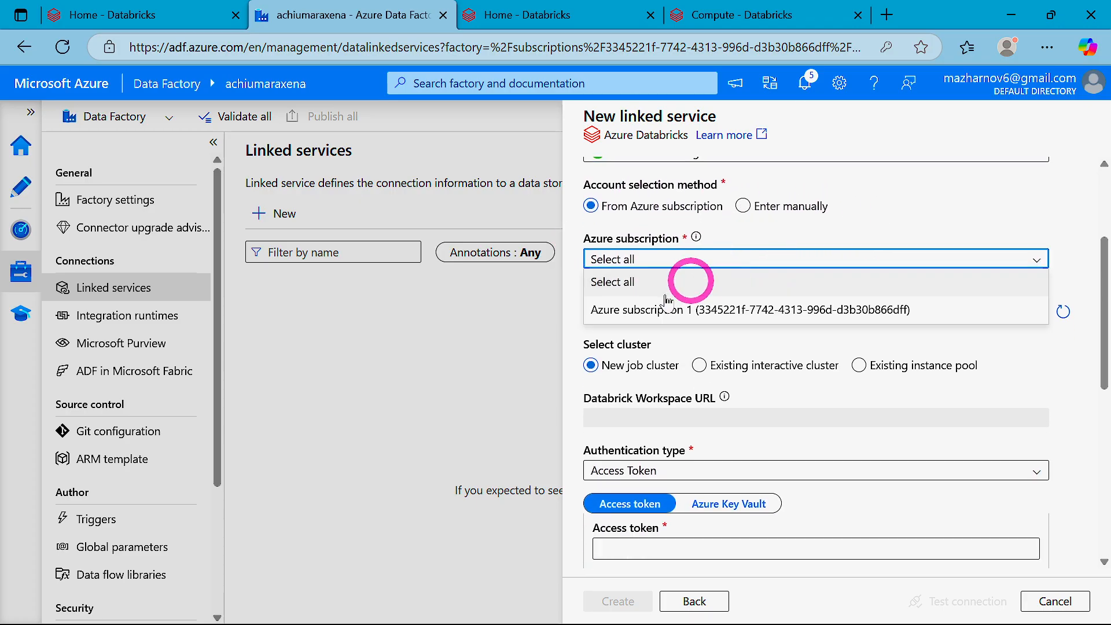
{"action": "left_click", "coordinate": [654, 308]}
{"action": "scroll", "coordinate": [831, 261], "scroll_direction": "down", "scroll_amount": 2}
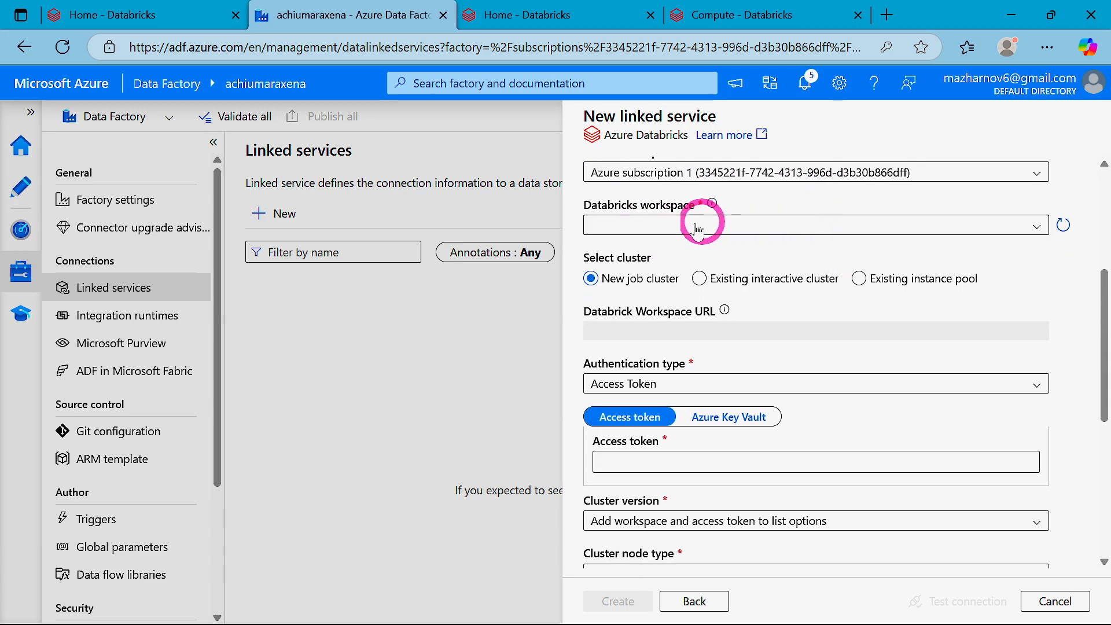
{"action": "left_click", "coordinate": [674, 226]}
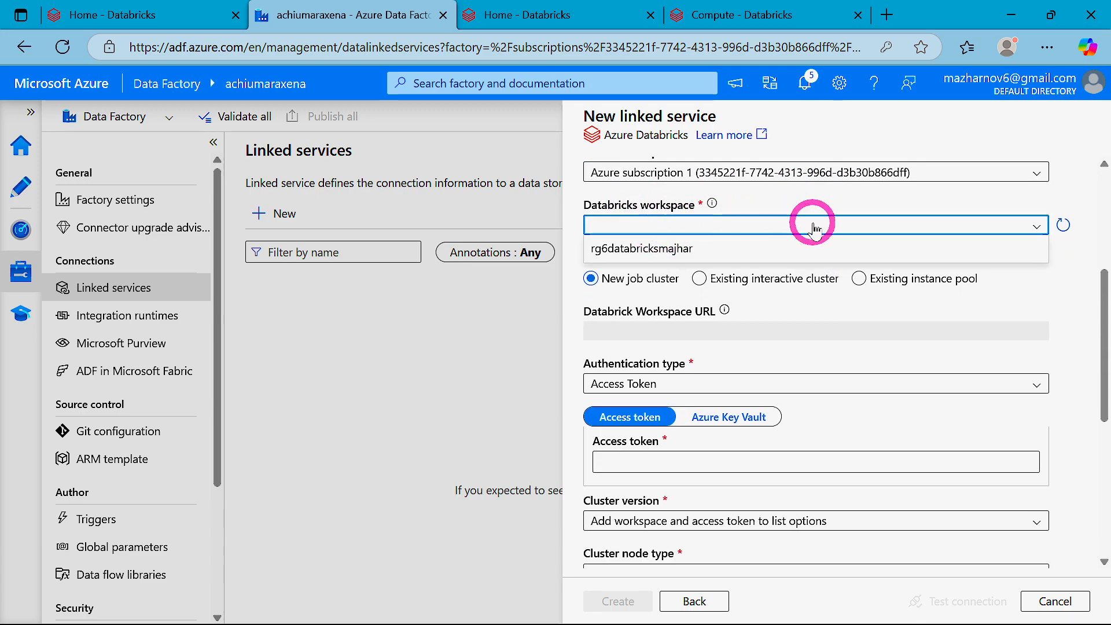
{"action": "left_click", "coordinate": [615, 248]}
Step: Check the Databricks workspace URL against the linked service form and choose Access Token as the authentication type
{"action": "left_click", "coordinate": [511, 19]}
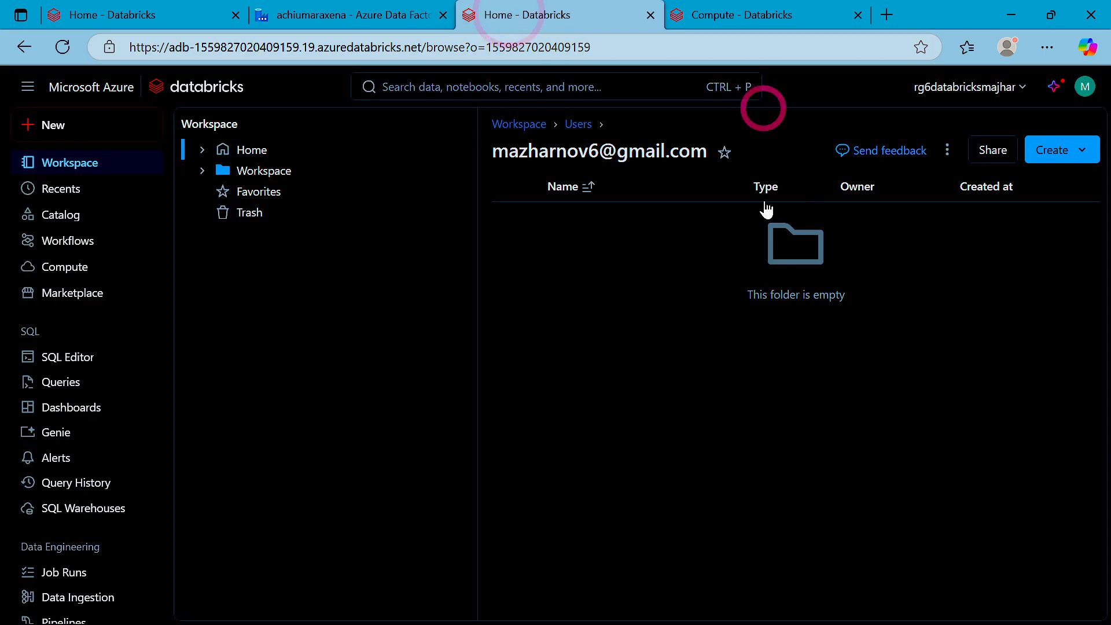
{"action": "left_click", "coordinate": [317, 19]}
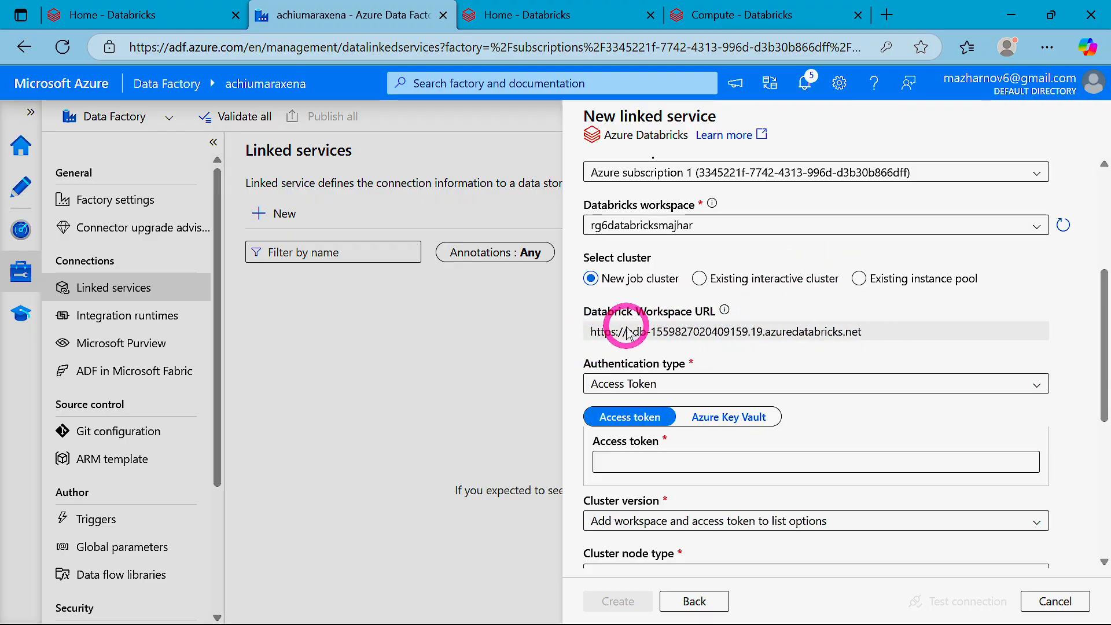
{"action": "scroll", "coordinate": [822, 266], "scroll_direction": "down", "scroll_amount": 2}
{"action": "left_click", "coordinate": [702, 298]}
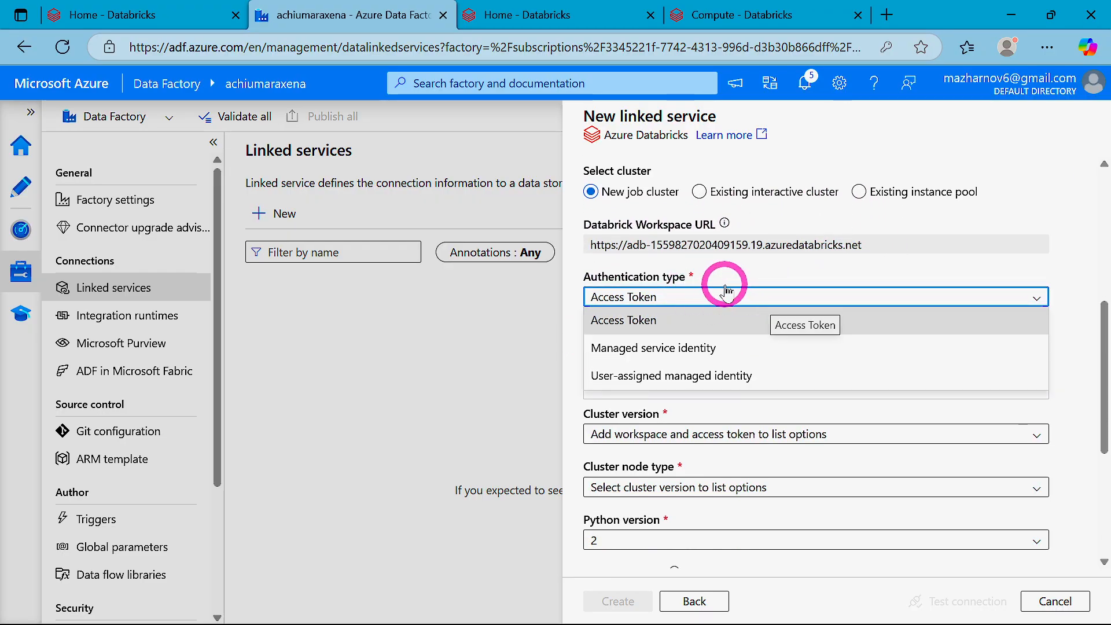
{"action": "left_click", "coordinate": [703, 320]}
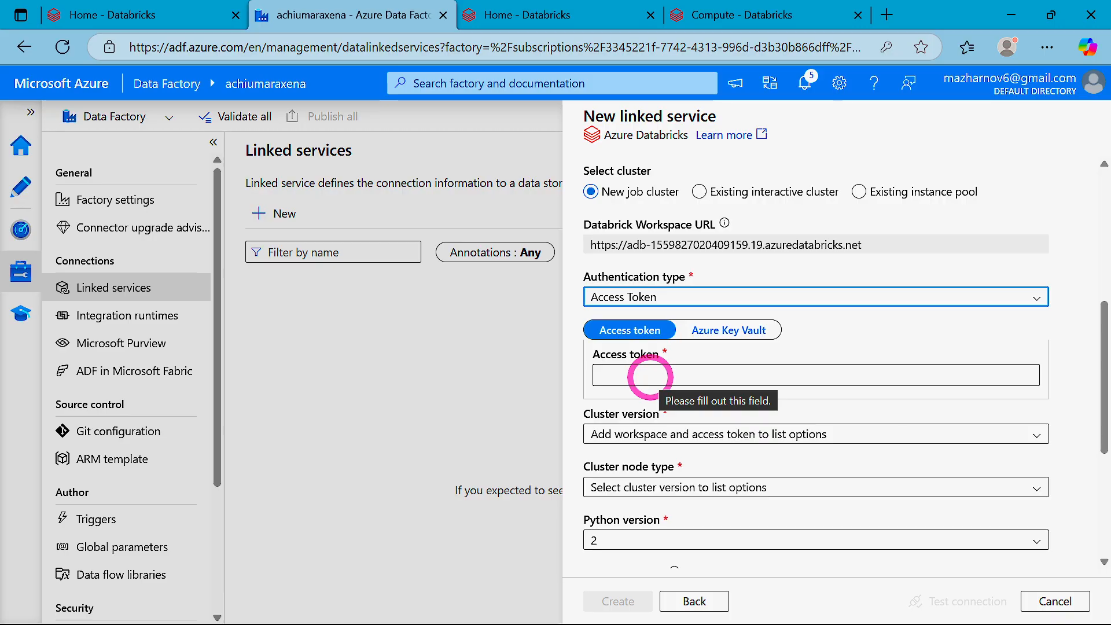
Step: Switch to Databricks and open the settings of the signed-in account
{"action": "left_click", "coordinate": [526, 13]}
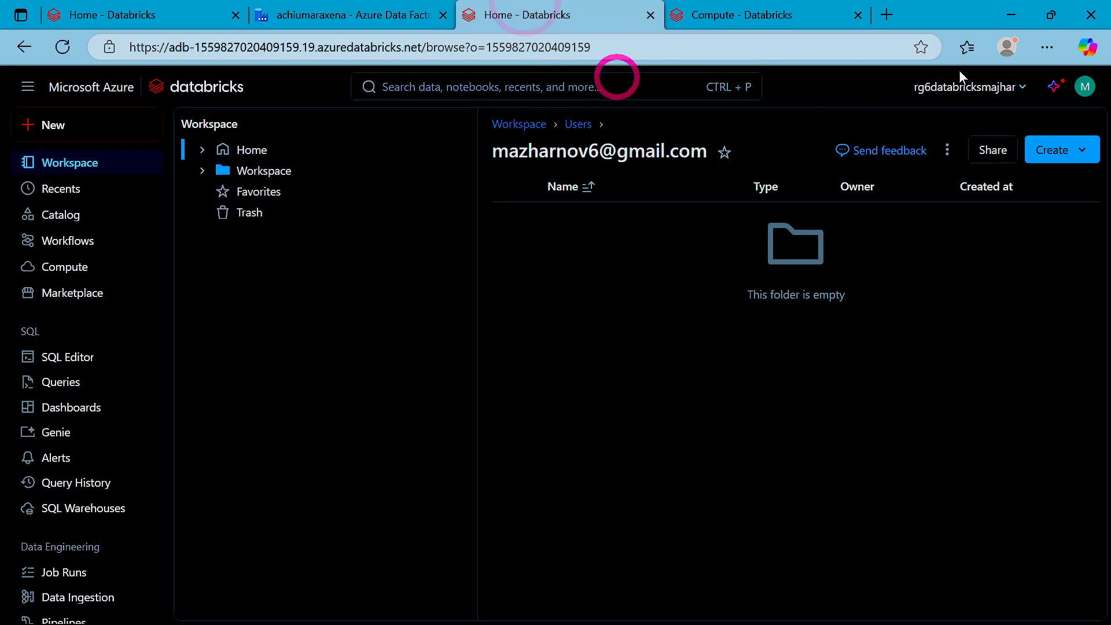
{"action": "left_click", "coordinate": [794, 18]}
{"action": "left_click", "coordinate": [1084, 92]}
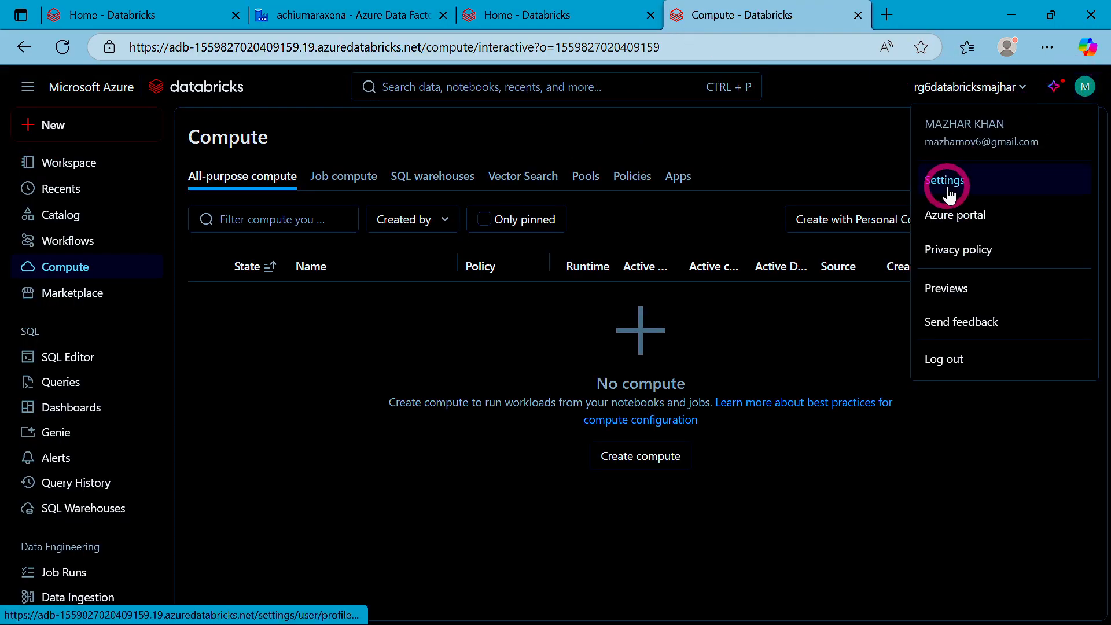
{"action": "left_click", "coordinate": [946, 182]}
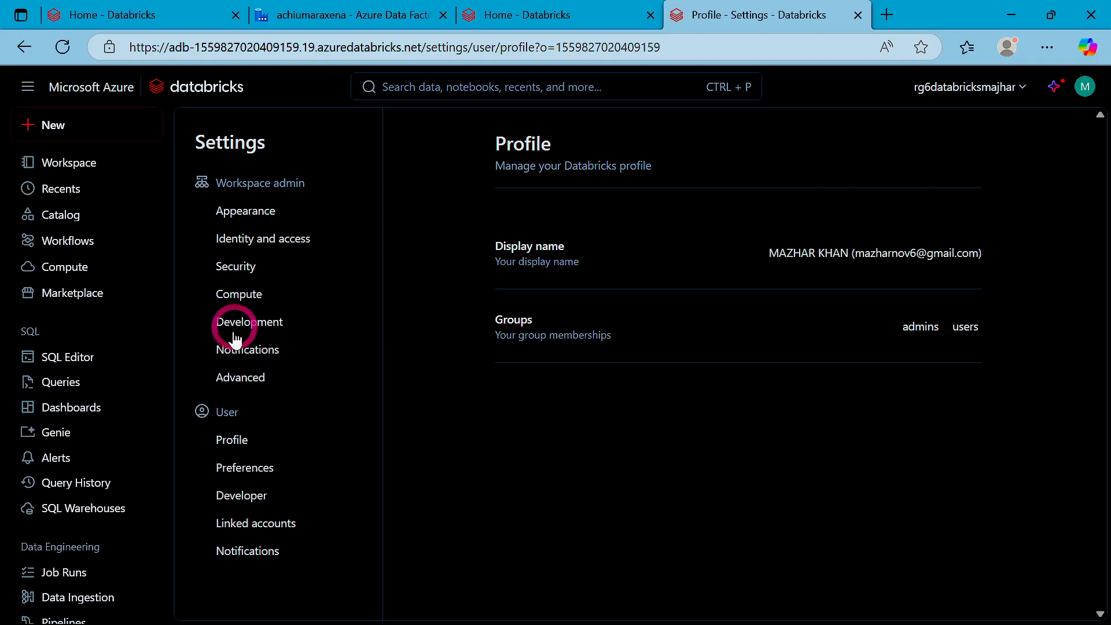
Step: Open the Developer page of the user settings
{"action": "left_click", "coordinate": [237, 327]}
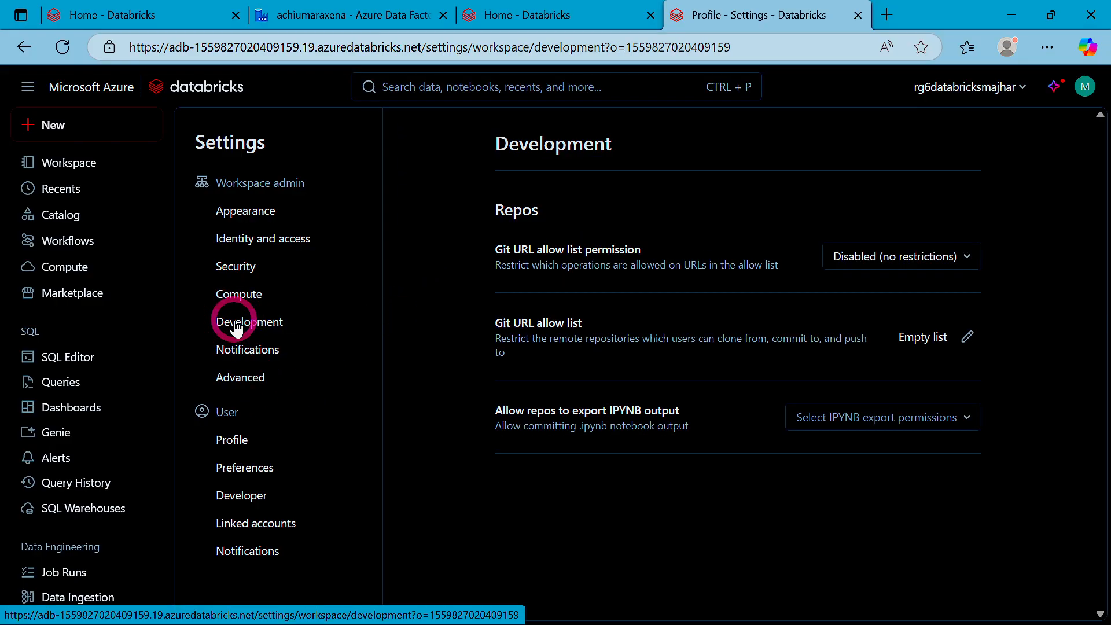
{"action": "left_click", "coordinate": [242, 385]}
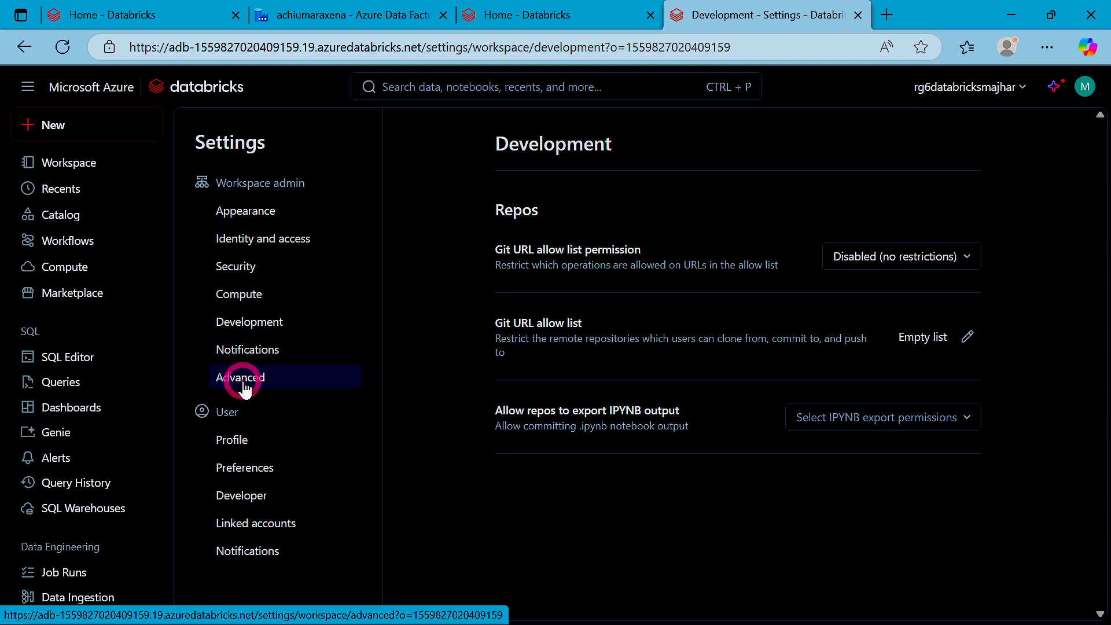
{"action": "left_click", "coordinate": [242, 495]}
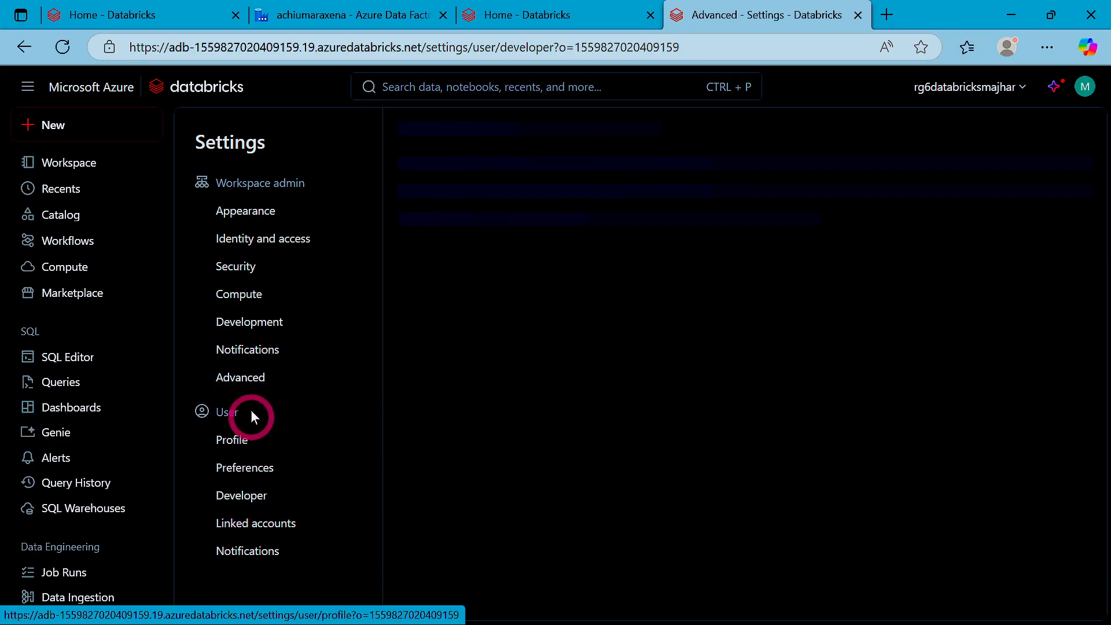
{"action": "left_click", "coordinate": [246, 501]}
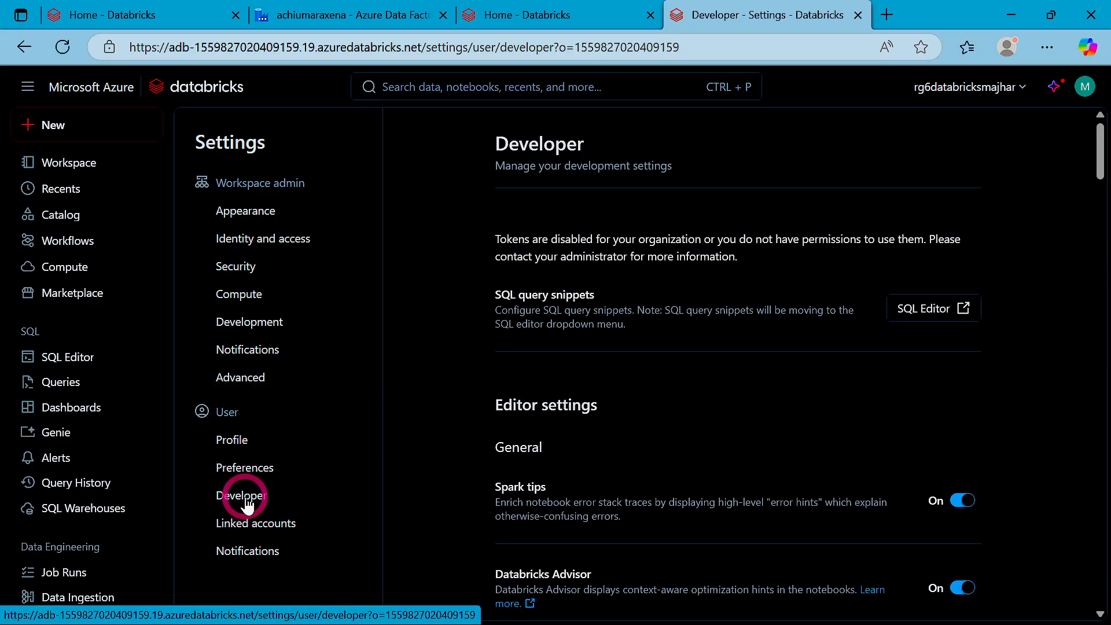
Step: Look through the developer settings for the access token management option
{"action": "scroll", "coordinate": [696, 331], "scroll_direction": "down", "scroll_amount": 4}
{"action": "scroll", "coordinate": [697, 331], "scroll_direction": "up", "scroll_amount": 3}
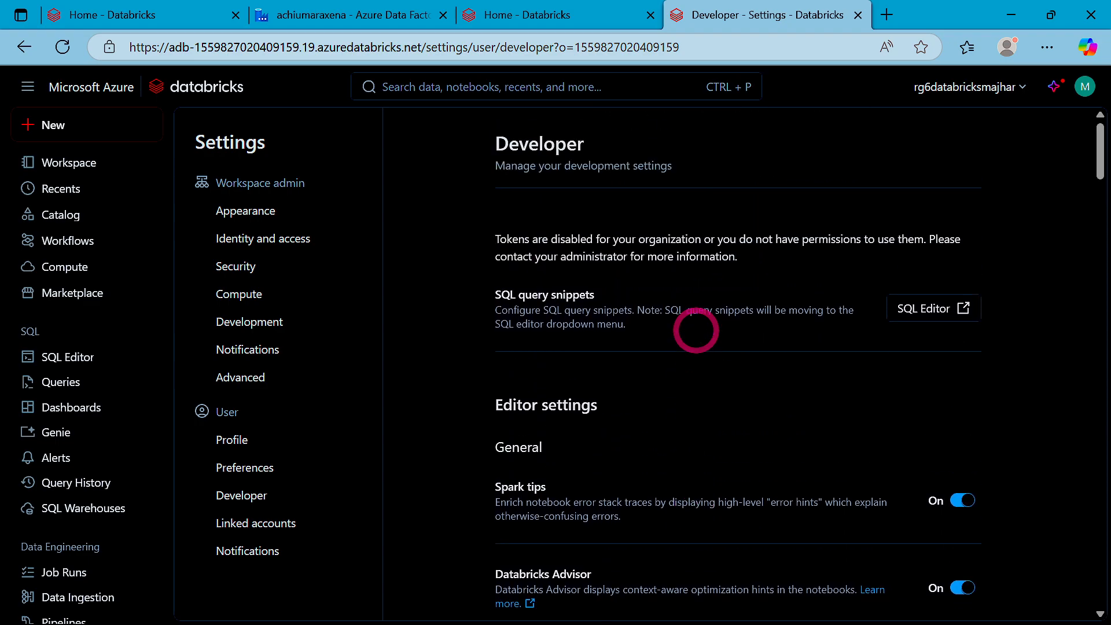
{"action": "scroll", "coordinate": [707, 327], "scroll_direction": "down", "scroll_amount": 6}
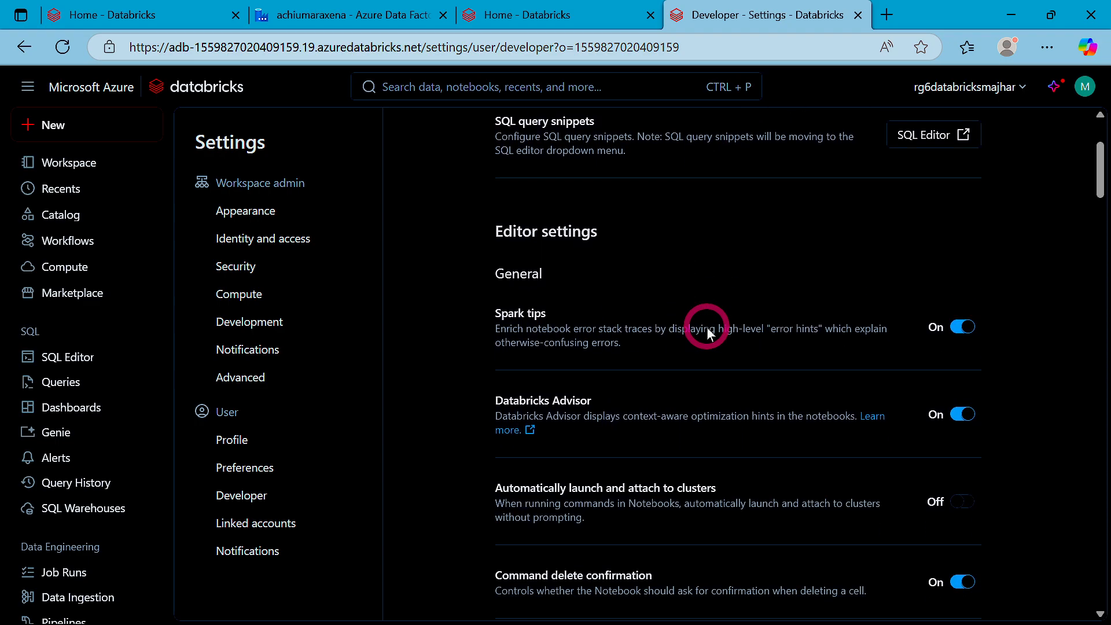
{"action": "scroll", "coordinate": [706, 327], "scroll_direction": "down", "scroll_amount": 10}
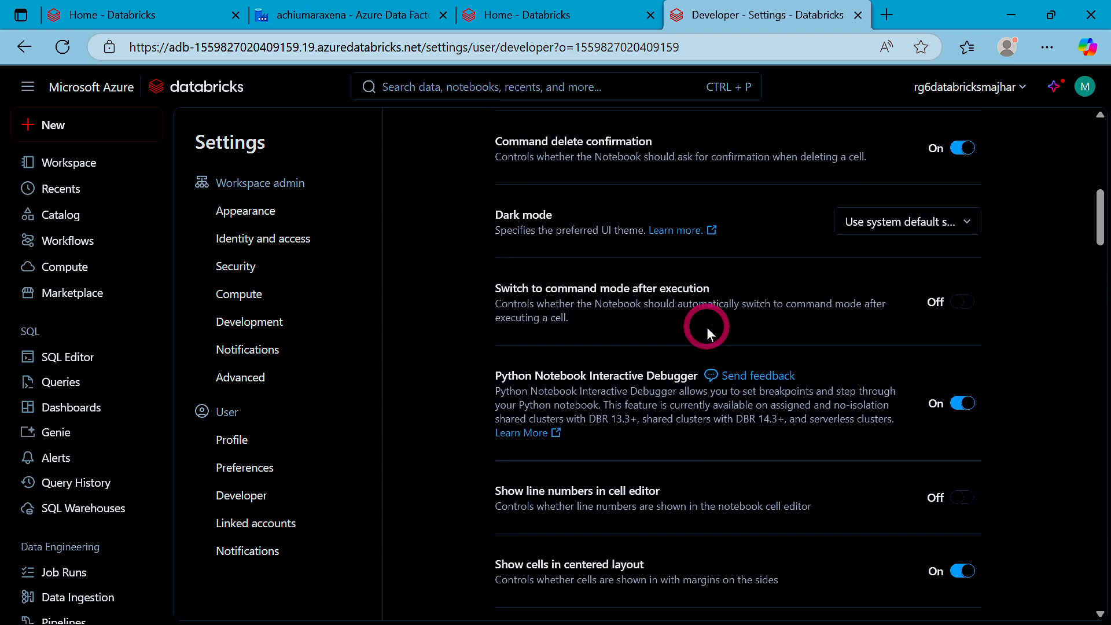
{"action": "scroll", "coordinate": [706, 327], "scroll_direction": "down", "scroll_amount": 8}
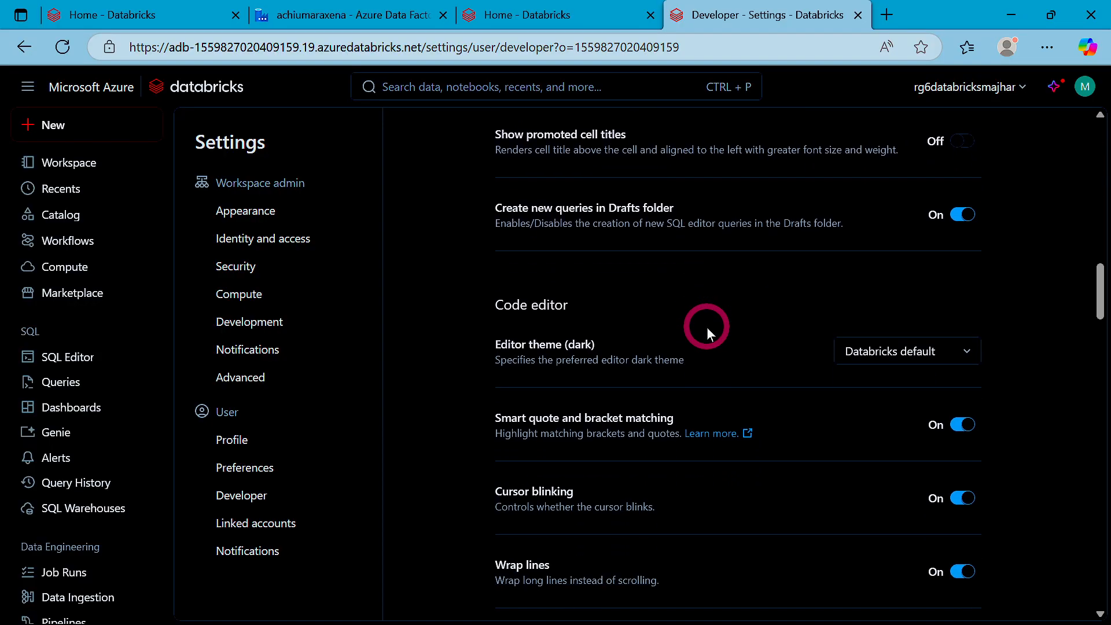
{"action": "scroll", "coordinate": [707, 327], "scroll_direction": "down", "scroll_amount": 8}
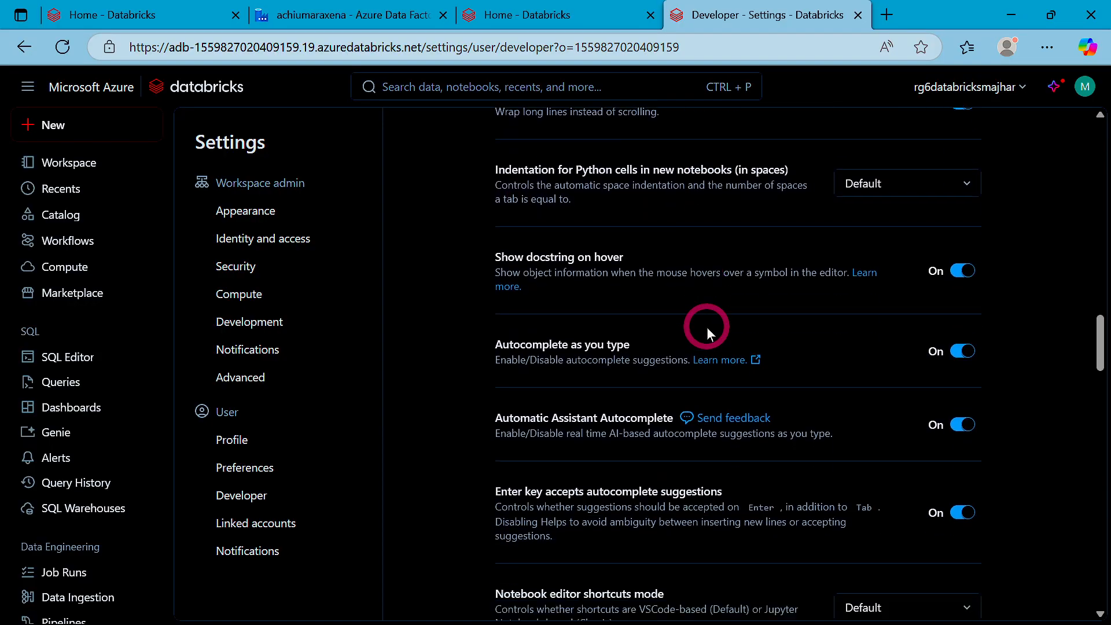
{"action": "scroll", "coordinate": [707, 328], "scroll_direction": "down", "scroll_amount": 9}
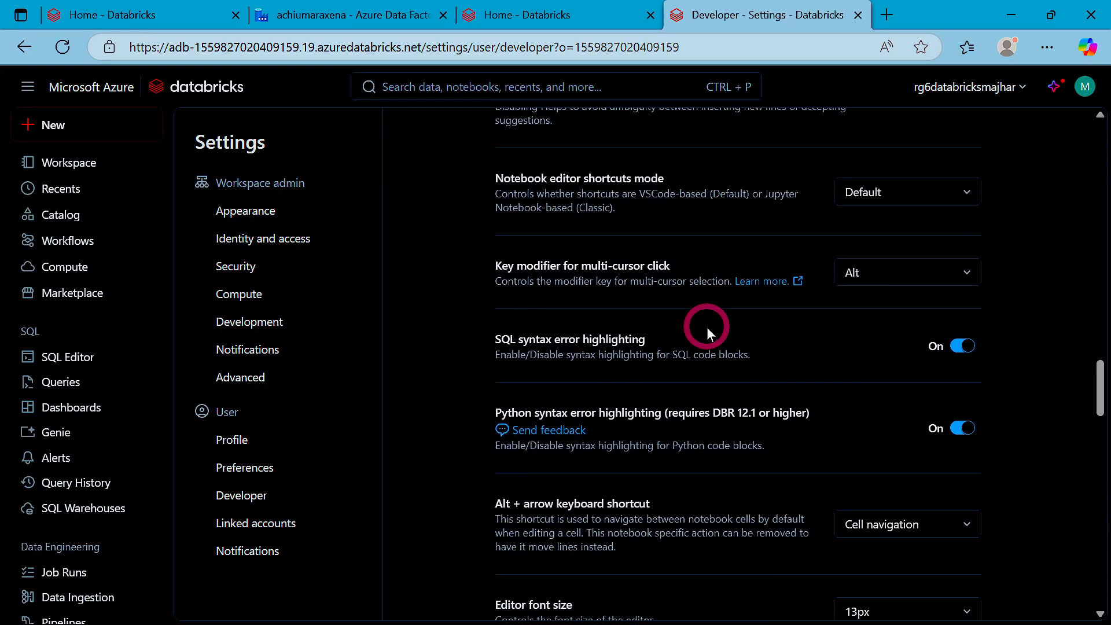
{"action": "scroll", "coordinate": [707, 328], "scroll_direction": "up", "scroll_amount": 20}
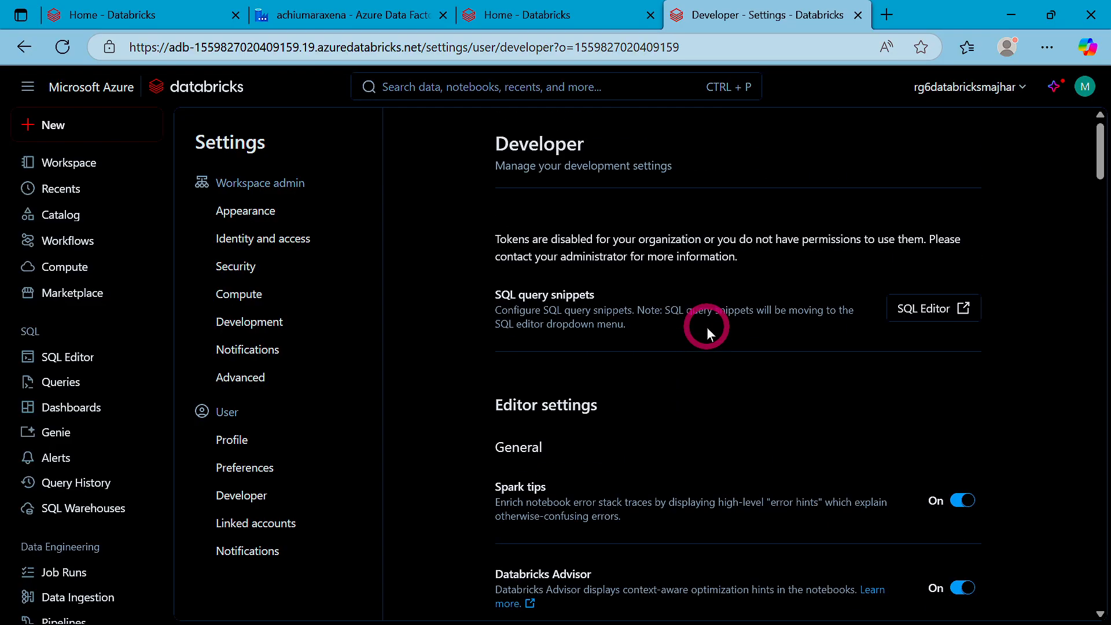
{"action": "scroll", "coordinate": [707, 328], "scroll_direction": "down", "scroll_amount": 5}
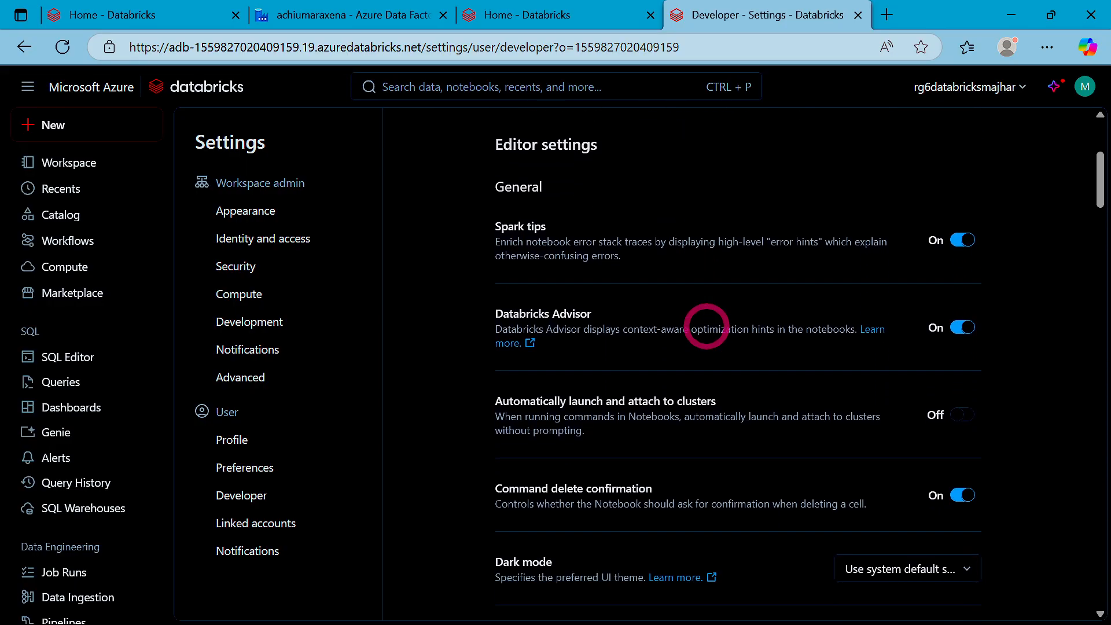
{"action": "scroll", "coordinate": [707, 328], "scroll_direction": "down", "scroll_amount": 6}
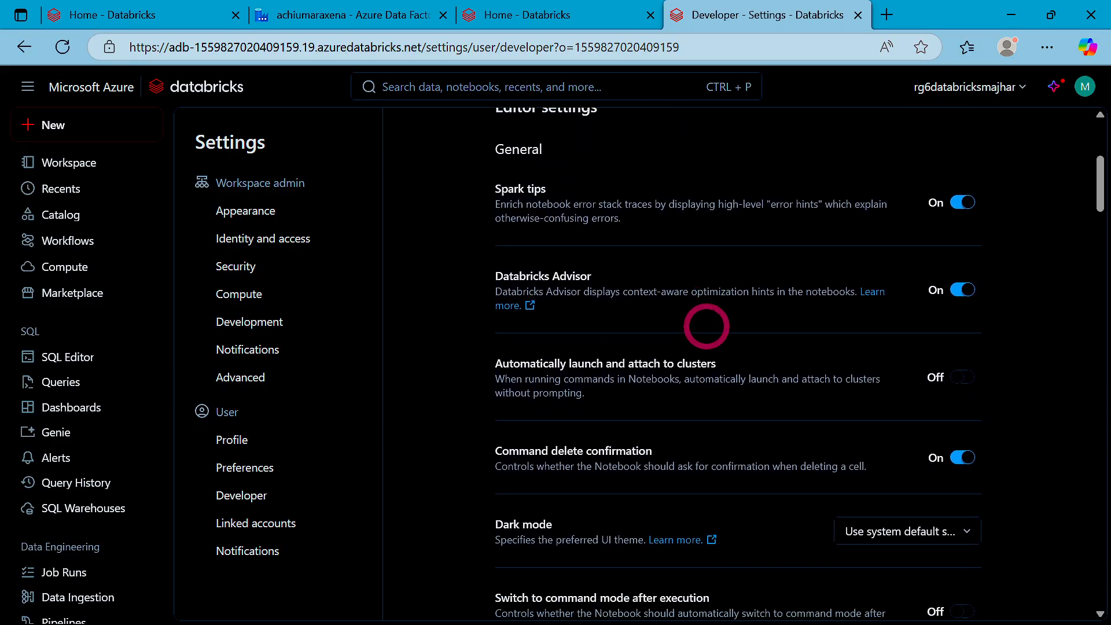
{"action": "scroll", "coordinate": [707, 327], "scroll_direction": "down", "scroll_amount": 6}
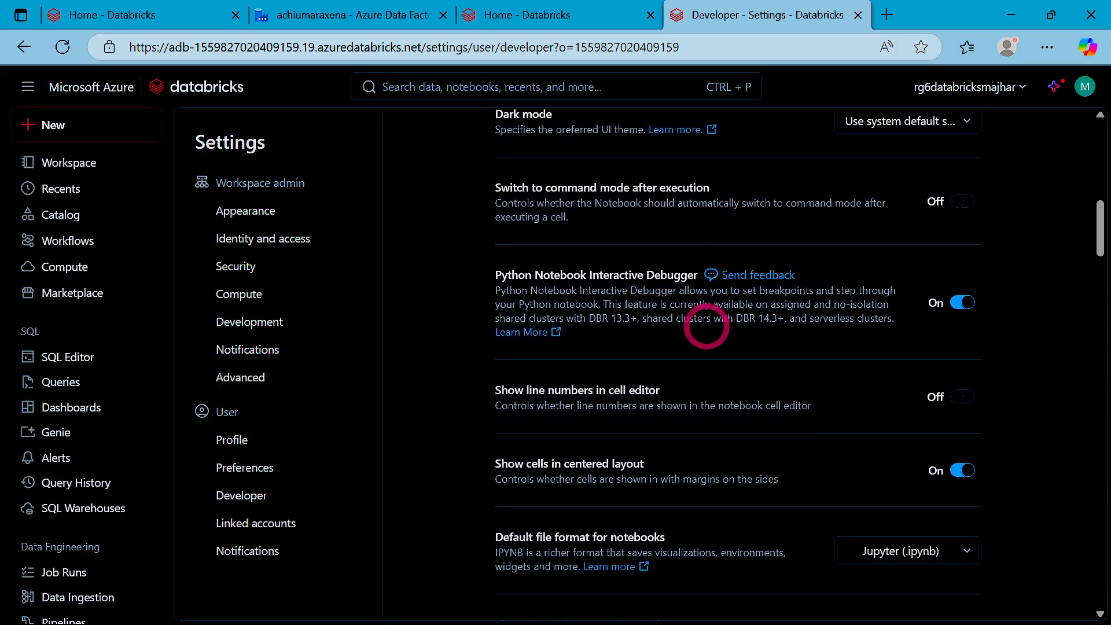
{"action": "scroll", "coordinate": [707, 328], "scroll_direction": "down", "scroll_amount": 9}
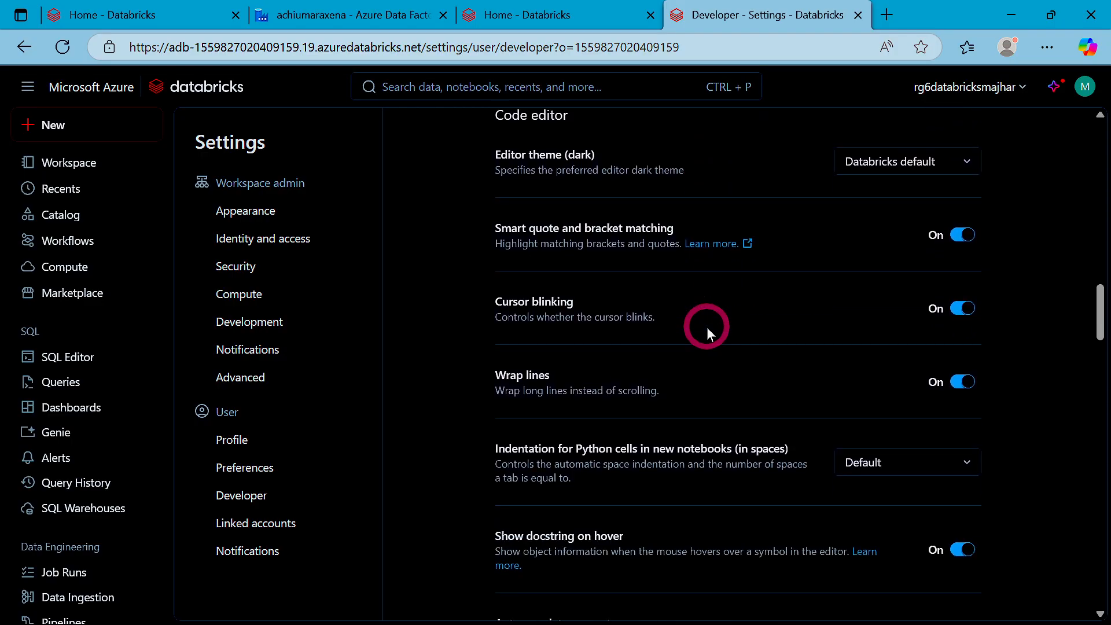
{"action": "scroll", "coordinate": [706, 328], "scroll_direction": "down", "scroll_amount": 10}
{"action": "scroll", "coordinate": [706, 327], "scroll_direction": "down", "scroll_amount": 10}
{"action": "scroll", "coordinate": [707, 328], "scroll_direction": "down", "scroll_amount": 6}
{"action": "scroll", "coordinate": [707, 328], "scroll_direction": "down", "scroll_amount": 16}
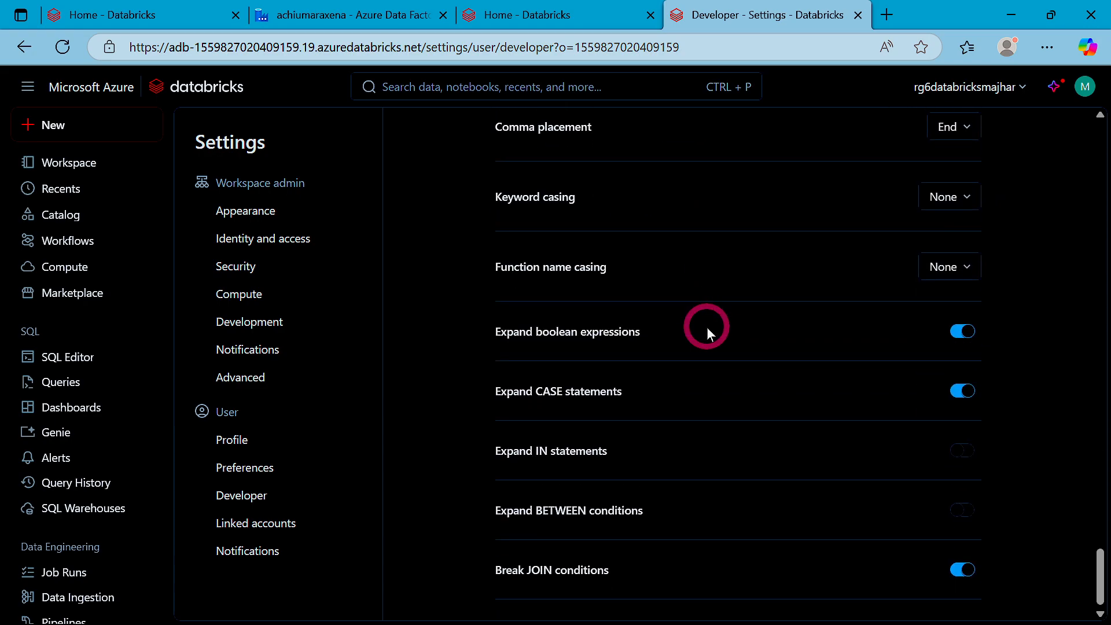
{"action": "scroll", "coordinate": [706, 327], "scroll_direction": "up", "scroll_amount": 20}
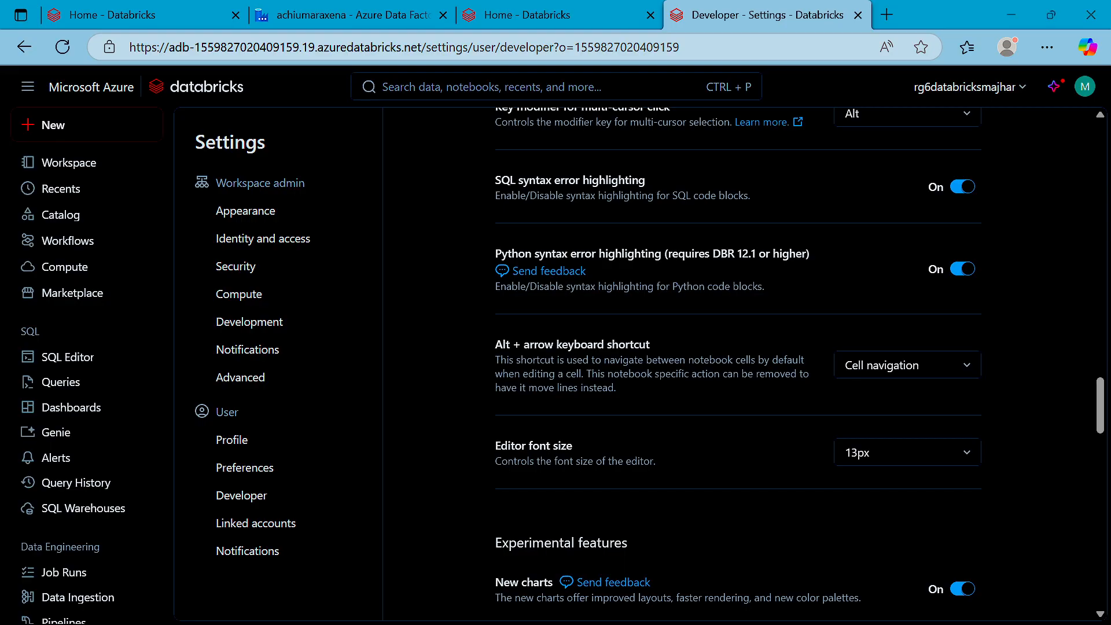
{"action": "scroll", "coordinate": [706, 328], "scroll_direction": "up", "scroll_amount": 10}
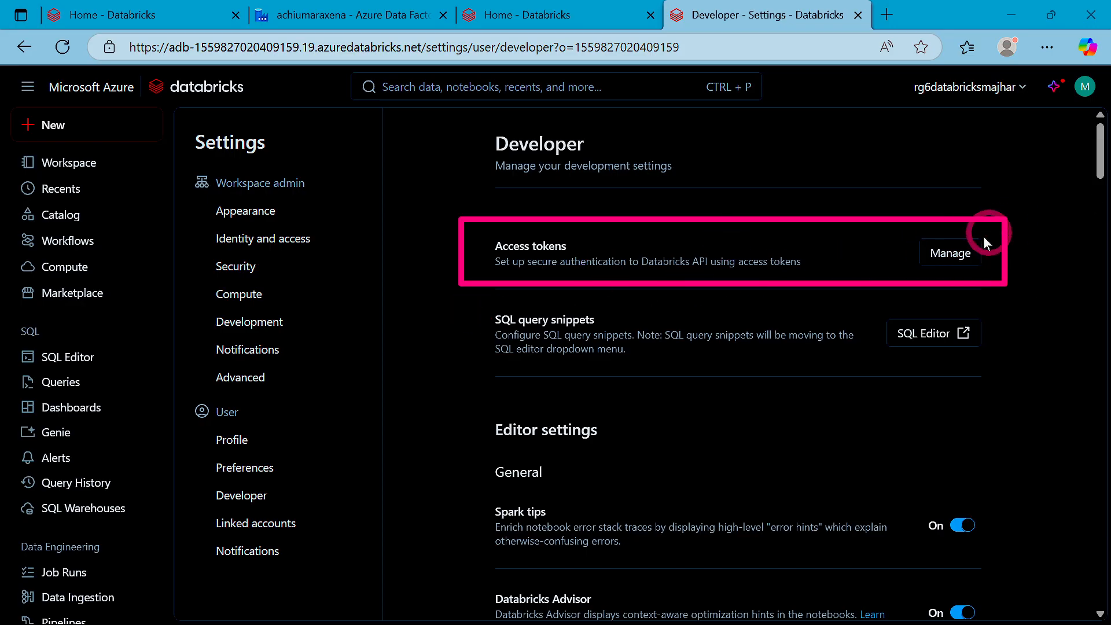
Step: Open access token management and generate a new token with the comment Databricks
{"action": "left_click", "coordinate": [949, 253]}
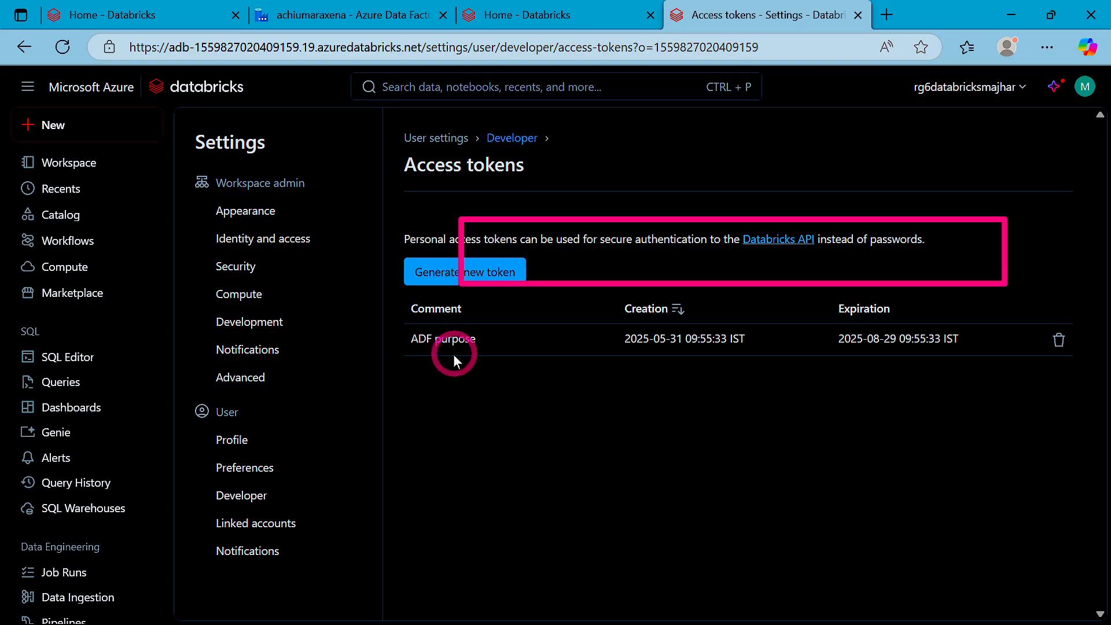
{"action": "left_click", "coordinate": [427, 267]}
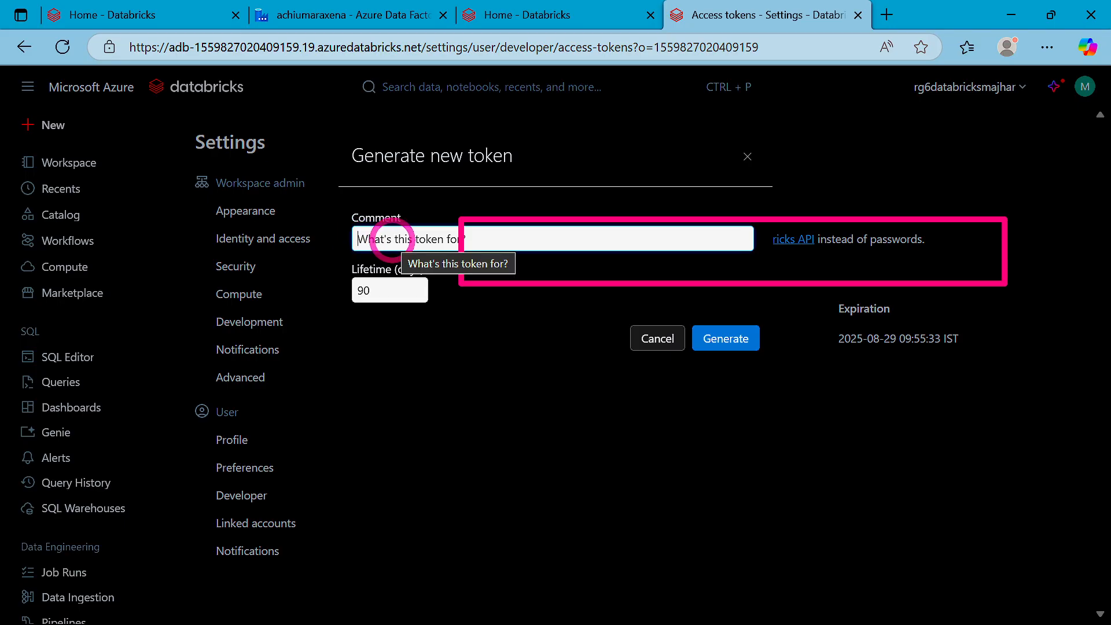
{"action": "type", "text": "Databricks"}
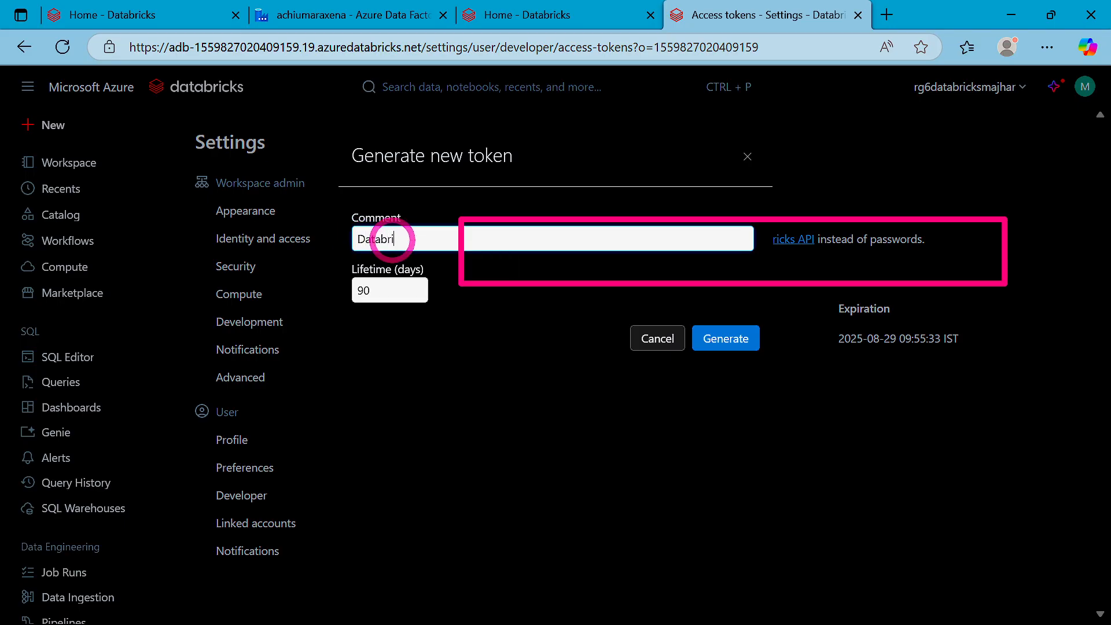
{"action": "left_click", "coordinate": [737, 341]}
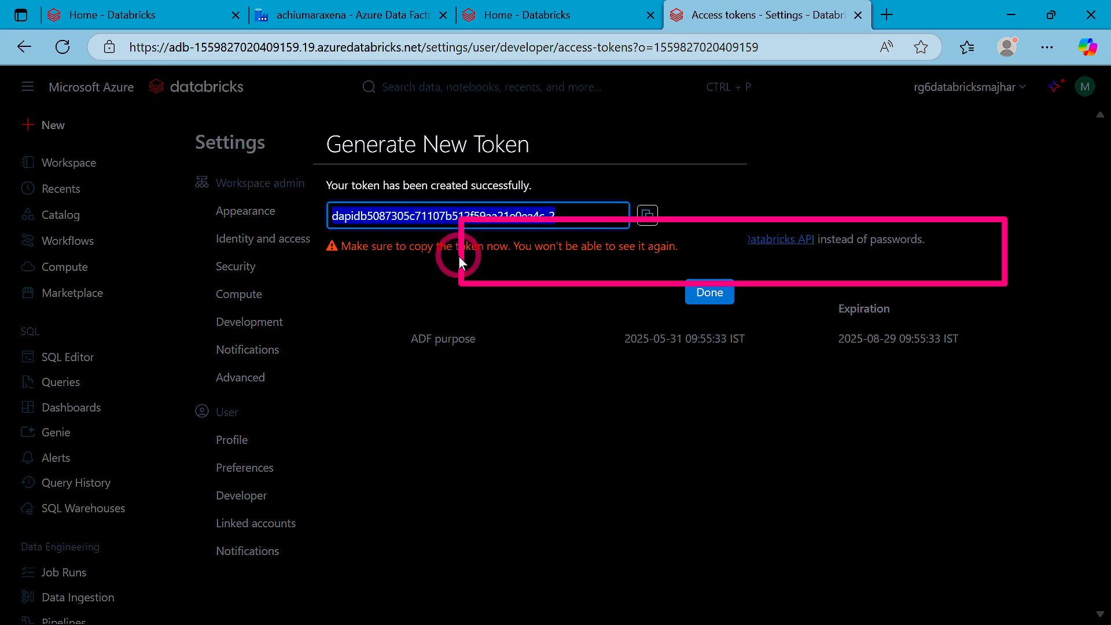
Step: Copy the newly generated access token and finish the token dialog
{"action": "left_click", "coordinate": [325, 269]}
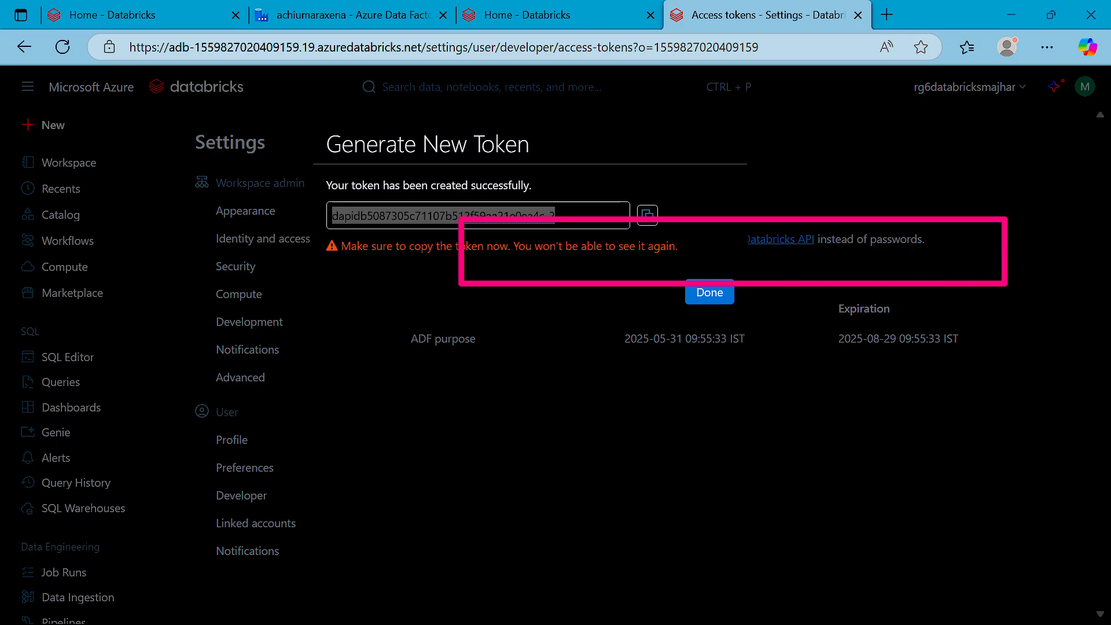
{"action": "left_click", "coordinate": [647, 216]}
{"action": "left_click", "coordinate": [710, 294]}
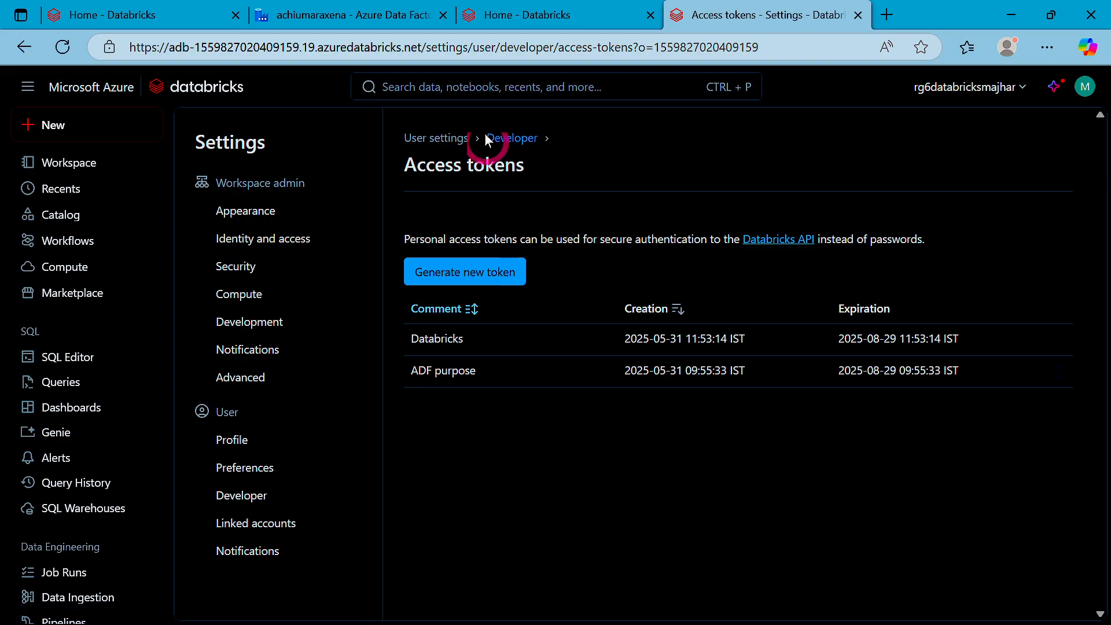
Step: Return to Azure Data Factory and paste the access token into the linked service's Access token field
{"action": "left_click", "coordinate": [495, 18]}
{"action": "left_click", "coordinate": [405, 16]}
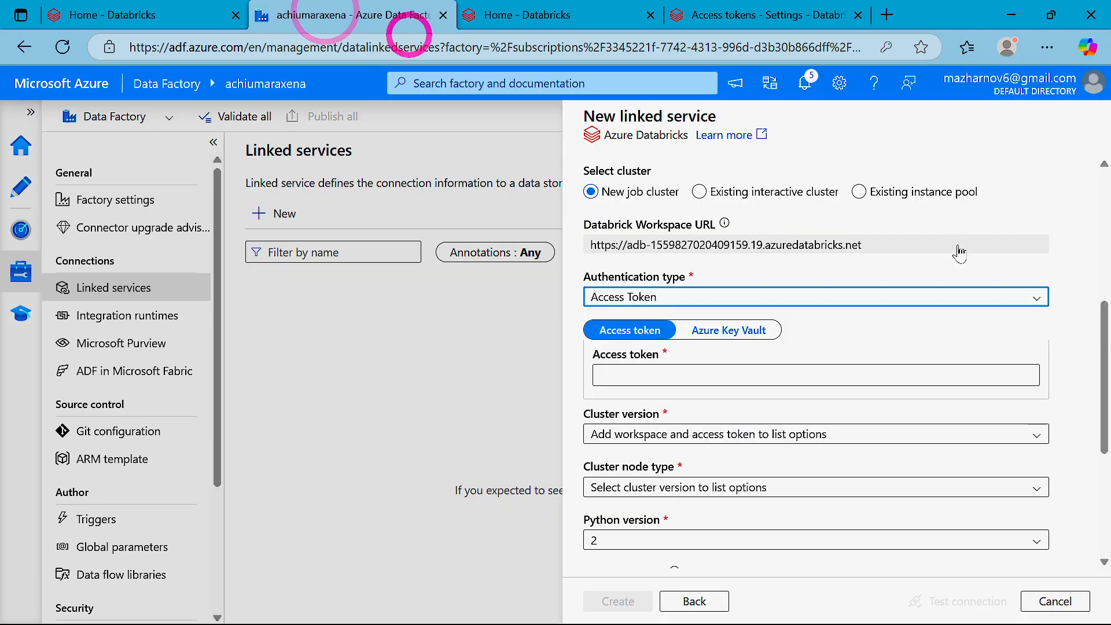
{"action": "left_click", "coordinate": [647, 375]}
{"action": "left_click", "coordinate": [647, 375]}
{"action": "key", "text": "ctrl+v"}
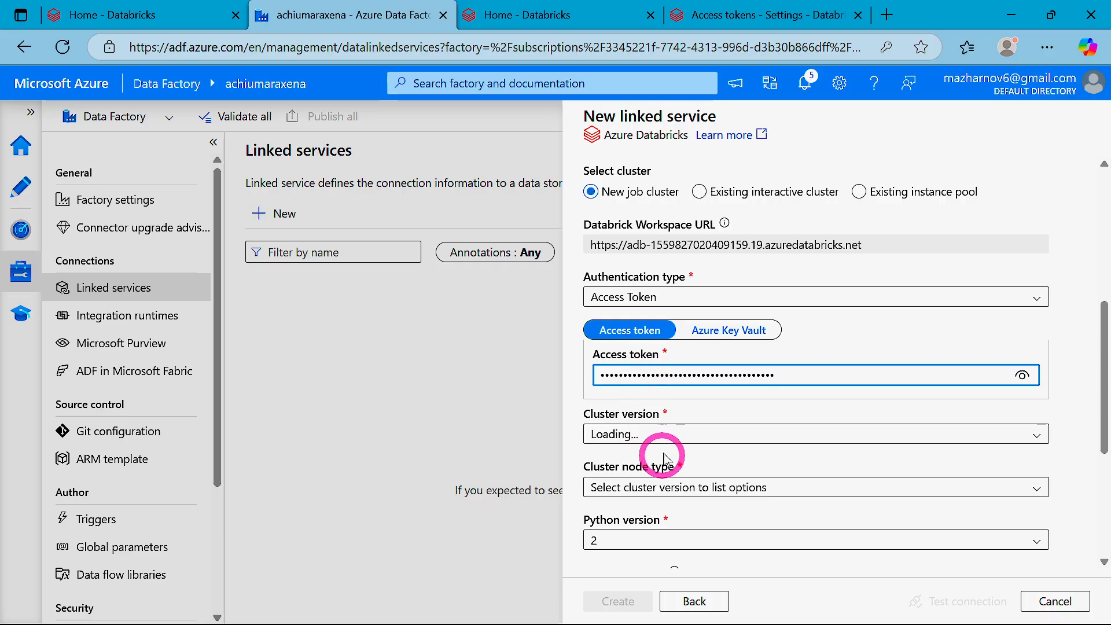
Step: Browse the cluster versions offered for the linked service
{"action": "left_click", "coordinate": [1038, 435]}
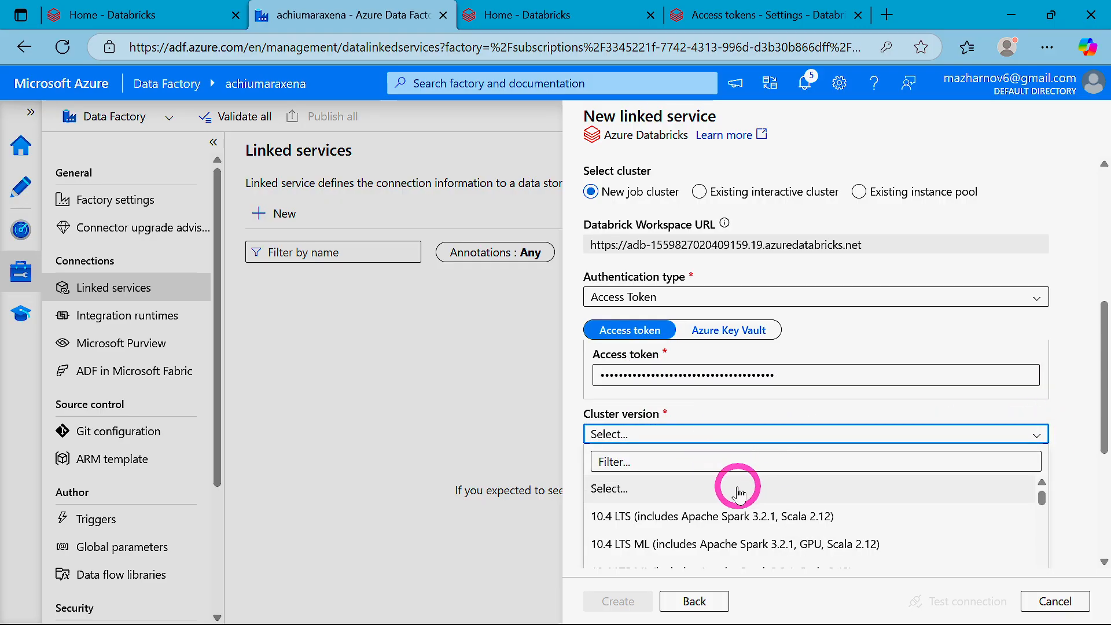
{"action": "scroll", "coordinate": [738, 491], "scroll_direction": "down", "scroll_amount": 1}
{"action": "scroll", "coordinate": [739, 493], "scroll_direction": "down", "scroll_amount": 2}
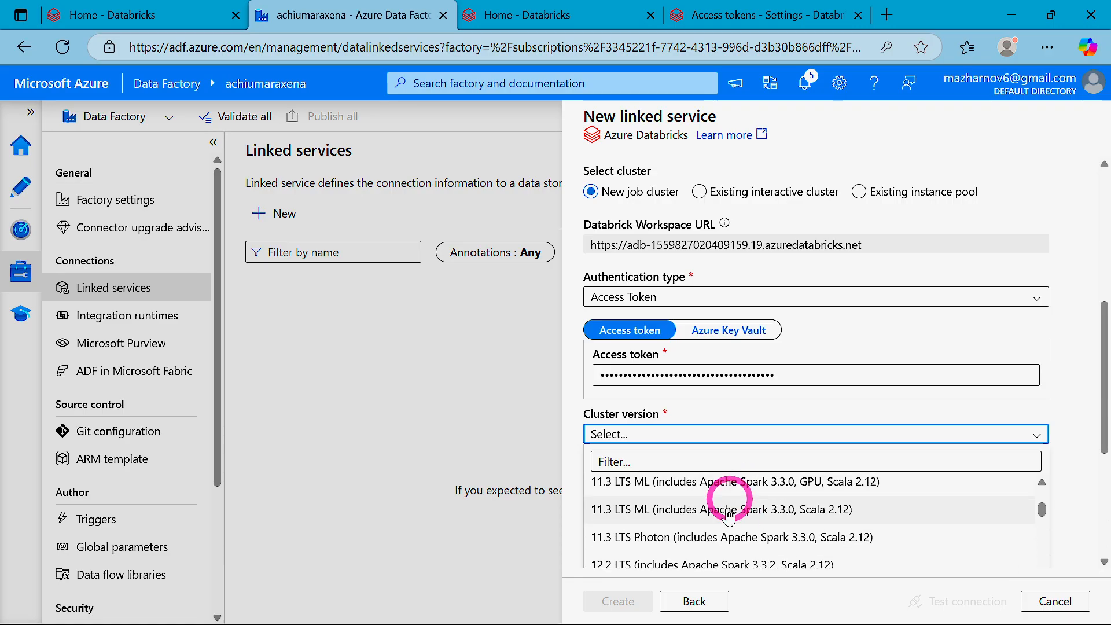
Step: Switch to Databricks and check the default runtime version in the form for a new compute
{"action": "left_click", "coordinate": [472, 15]}
{"action": "left_click", "coordinate": [70, 274]}
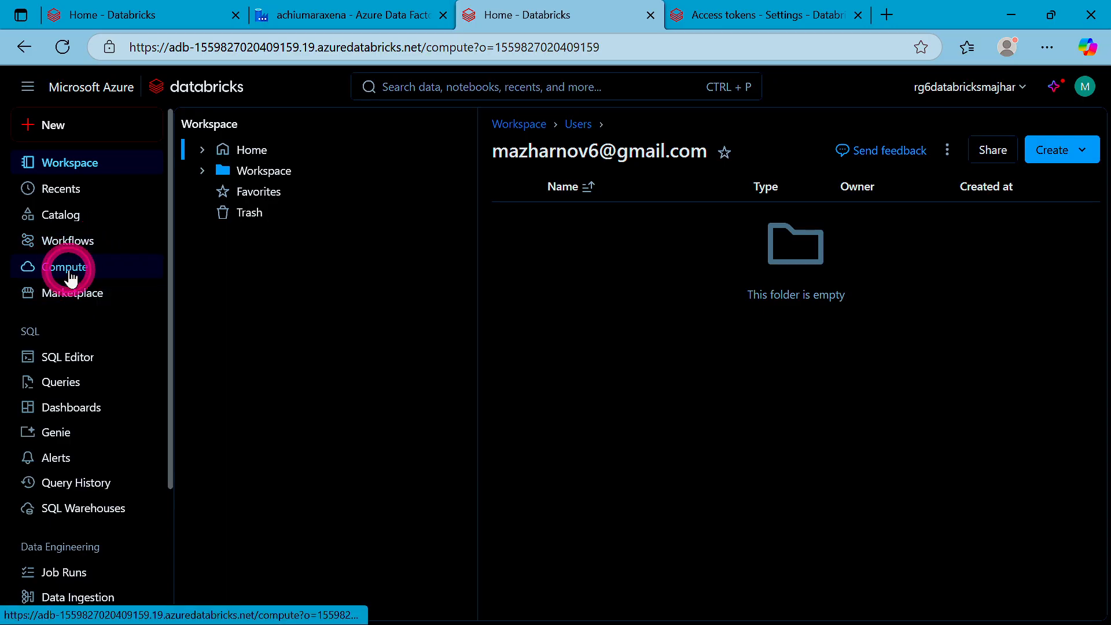
{"action": "left_click", "coordinate": [1044, 219]}
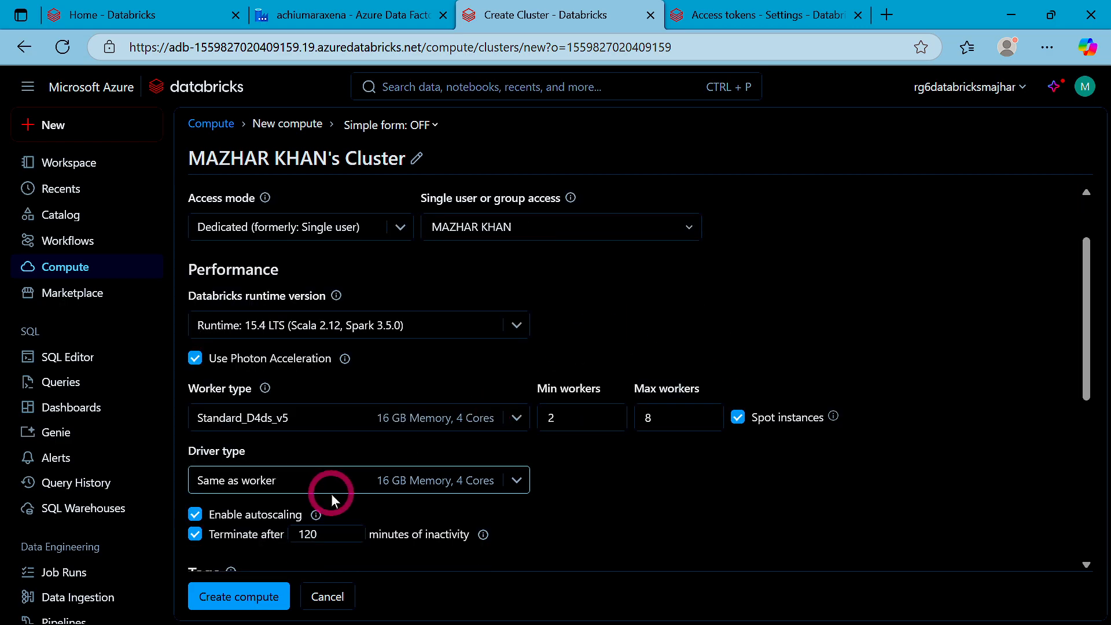
{"action": "scroll", "coordinate": [530, 432], "scroll_direction": "down", "scroll_amount": 1}
{"action": "scroll", "coordinate": [551, 416], "scroll_direction": "up", "scroll_amount": 3}
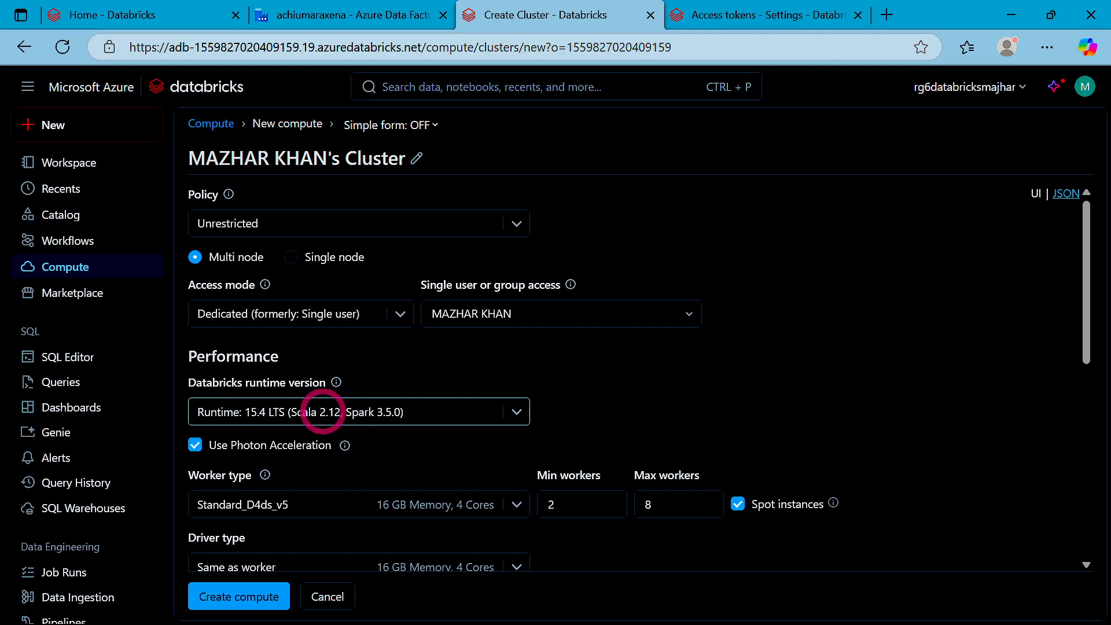
Step: Compare the cluster versions offered for the linked service in Azure Data Factory with the runtime version in the Databricks compute form
{"action": "left_click", "coordinate": [347, 16]}
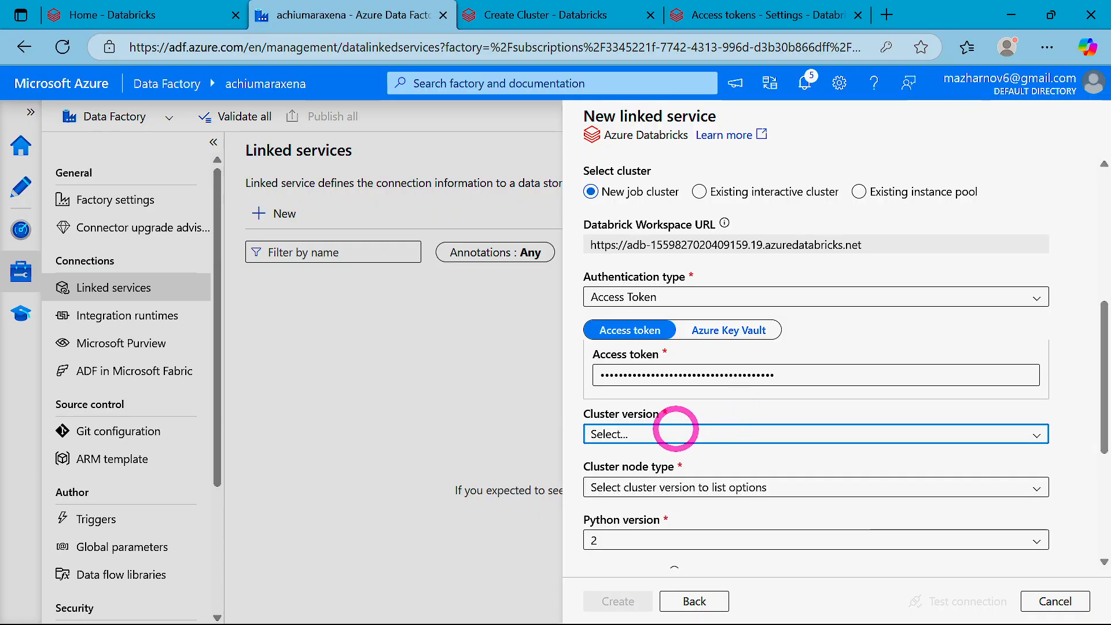
{"action": "left_click", "coordinate": [675, 428]}
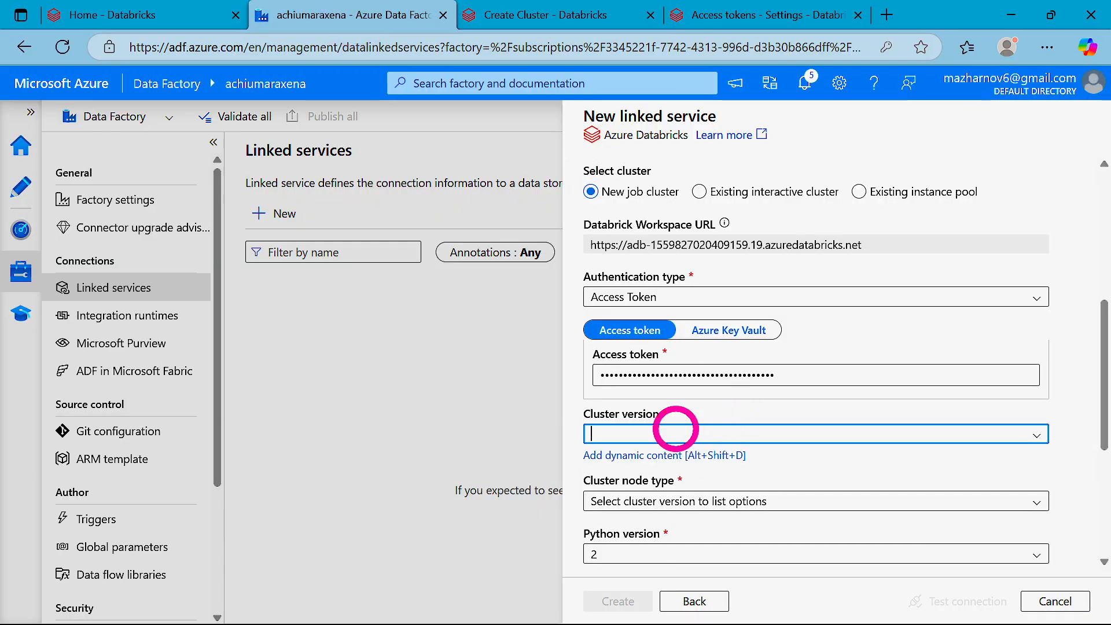
{"action": "left_click", "coordinate": [1039, 433]}
{"action": "scroll", "coordinate": [740, 509], "scroll_direction": "down", "scroll_amount": 3}
{"action": "scroll", "coordinate": [735, 515], "scroll_direction": "down", "scroll_amount": 10}
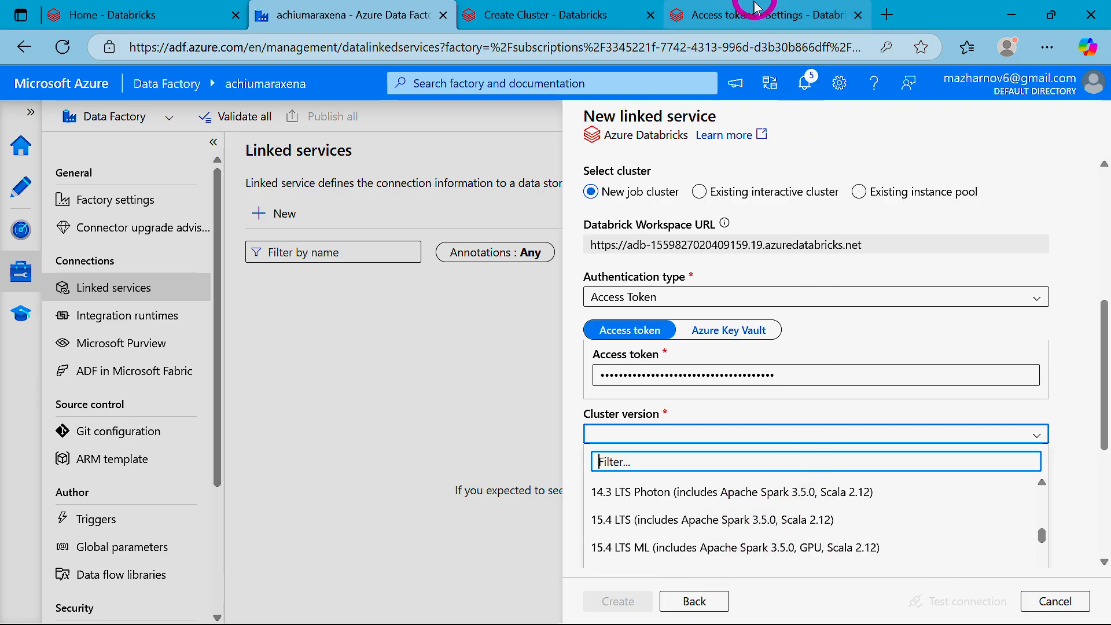
{"action": "left_click", "coordinate": [517, 14]}
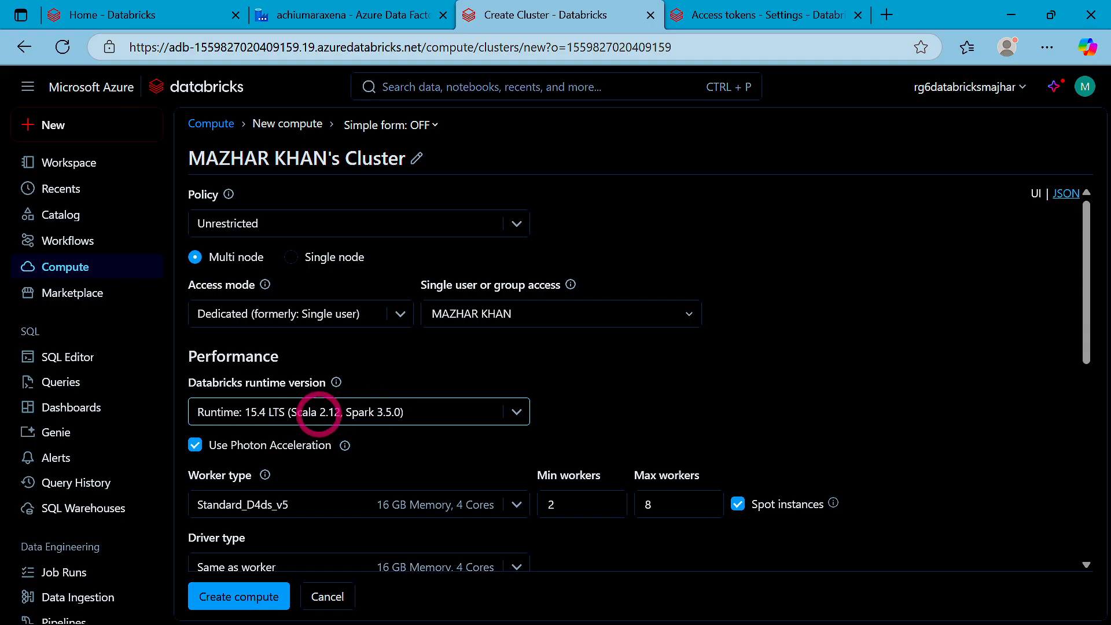
Step: Return to Azure Data Factory and set the linked service's cluster version to 15.4 LTS (includes Apache Spark 3.5.0, Scala 2.12)
{"action": "left_click", "coordinate": [354, 14]}
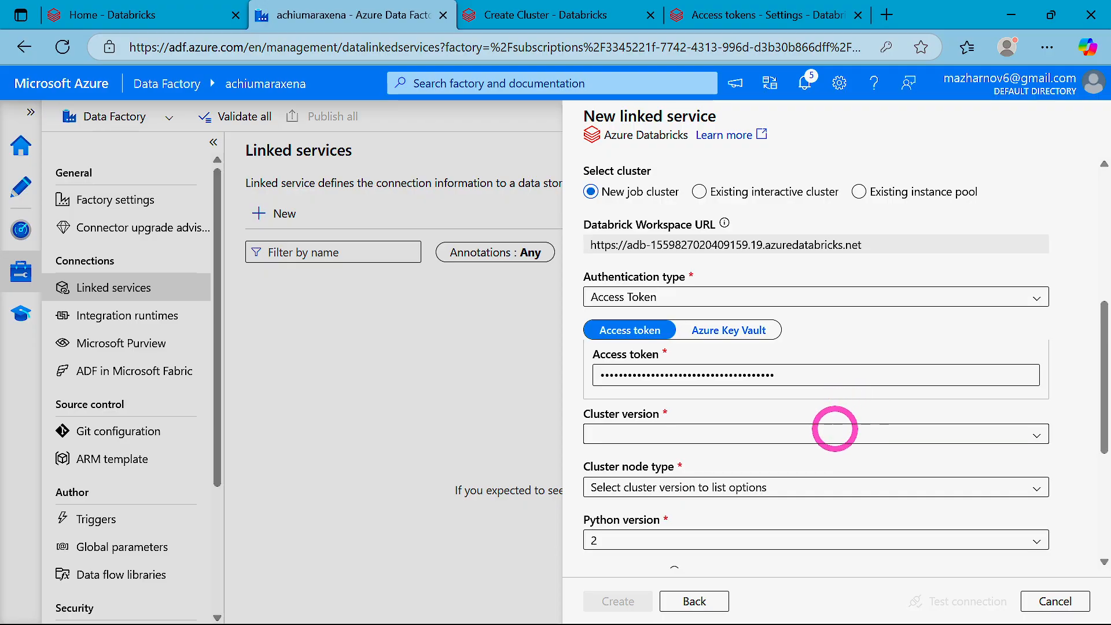
{"action": "left_click", "coordinate": [833, 433]}
{"action": "left_click", "coordinate": [1036, 433]}
{"action": "scroll", "coordinate": [746, 498], "scroll_direction": "down", "scroll_amount": 5}
{"action": "scroll", "coordinate": [736, 515], "scroll_direction": "down", "scroll_amount": 4}
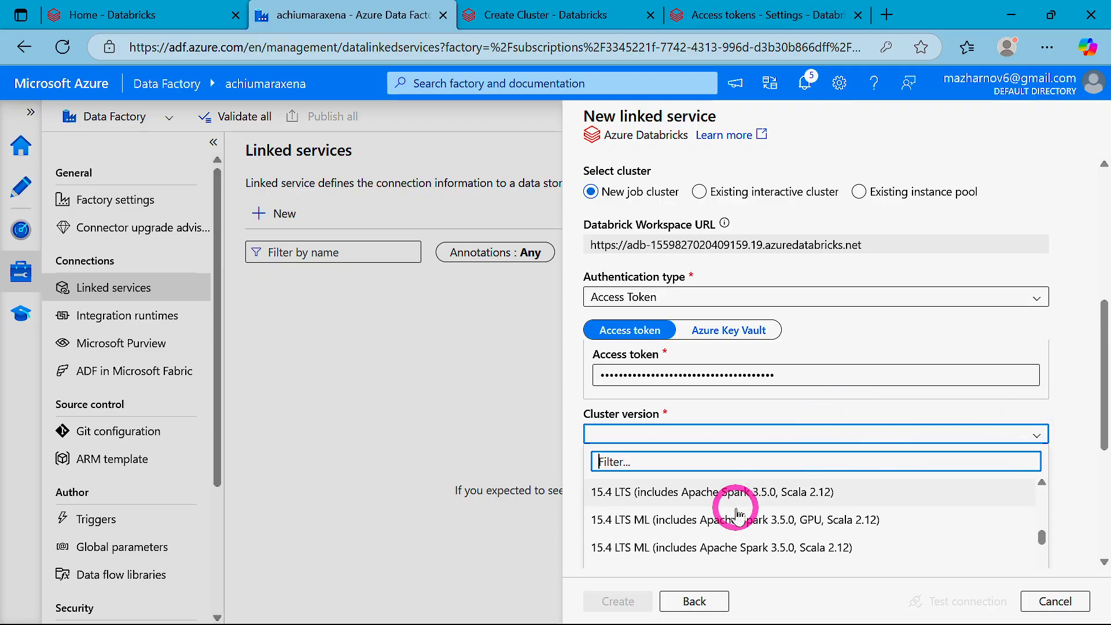
{"action": "scroll", "coordinate": [736, 514], "scroll_direction": "down", "scroll_amount": 2}
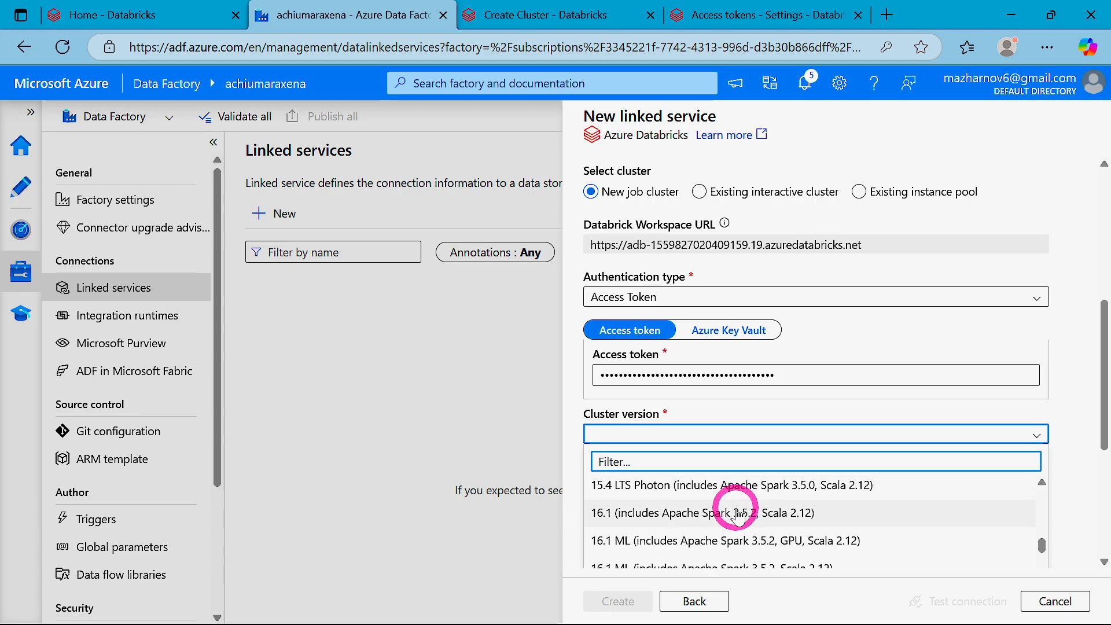
{"action": "scroll", "coordinate": [736, 514], "scroll_direction": "up", "scroll_amount": 3}
{"action": "scroll", "coordinate": [736, 514], "scroll_direction": "up", "scroll_amount": 2}
{"action": "left_click", "coordinate": [623, 548]}
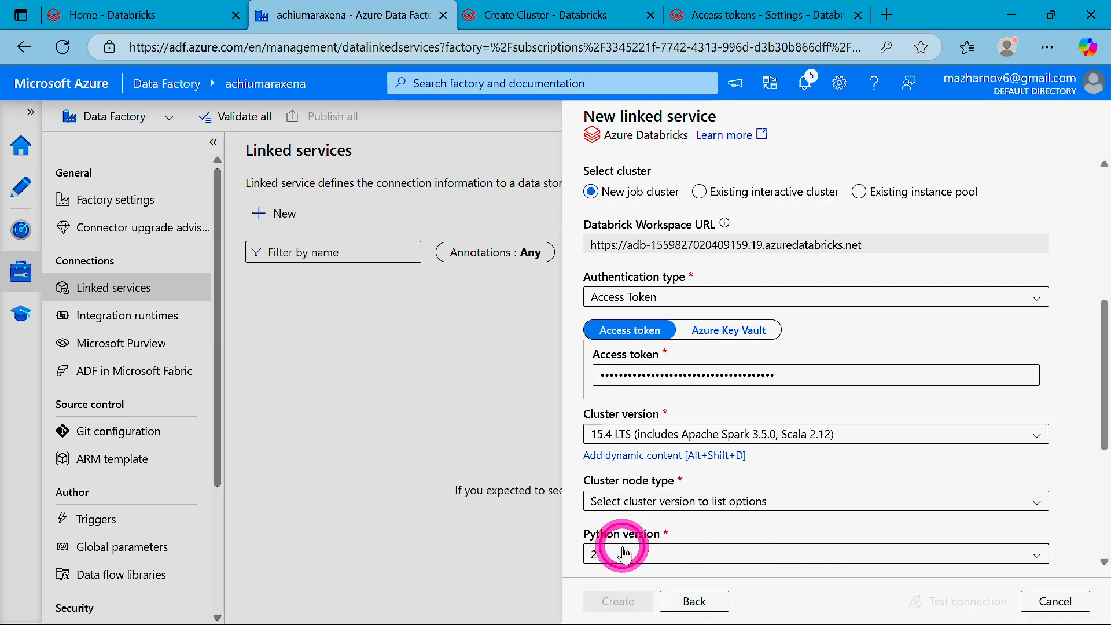
Step: Browse the cluster node types offered for the linked service
{"action": "scroll", "coordinate": [827, 412], "scroll_direction": "down", "scroll_amount": 1}
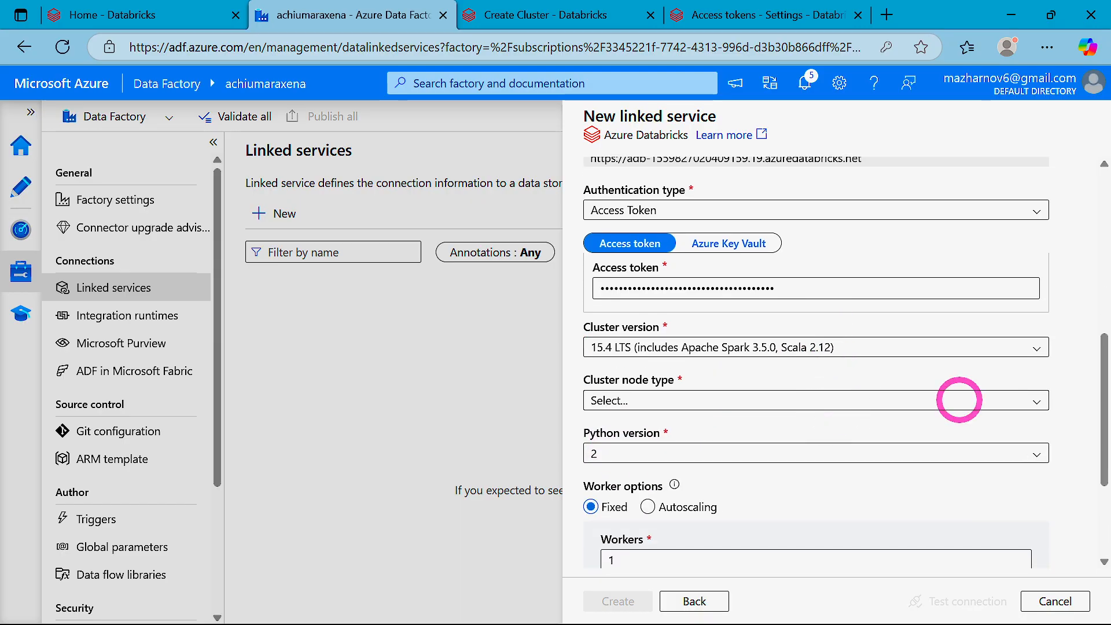
{"action": "left_click", "coordinate": [1033, 399]}
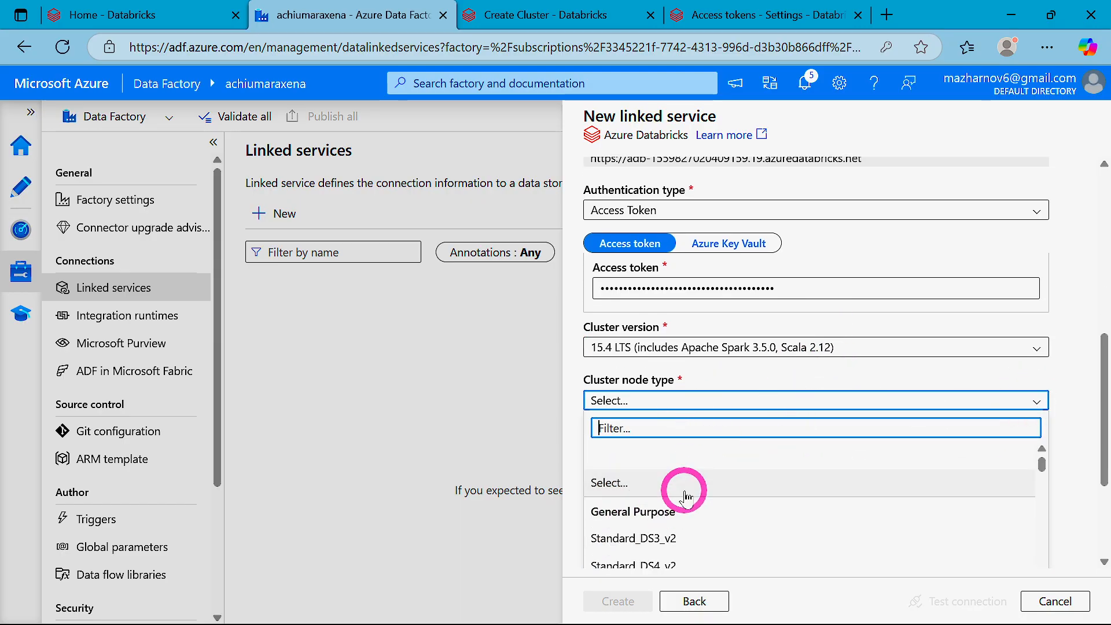
{"action": "scroll", "coordinate": [683, 489], "scroll_direction": "down", "scroll_amount": 2}
Step: Switch to the Databricks new compute form and examine the available worker types with their memory and cores
{"action": "left_click", "coordinate": [750, 17]}
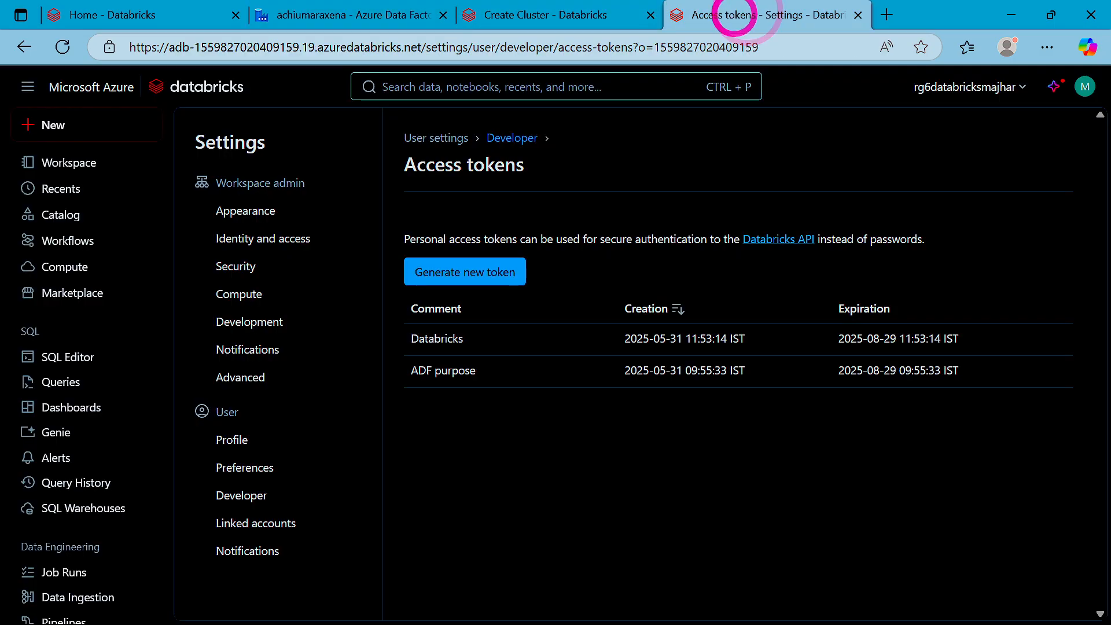
{"action": "left_click", "coordinate": [564, 12]}
{"action": "scroll", "coordinate": [555, 420], "scroll_direction": "down", "scroll_amount": 3}
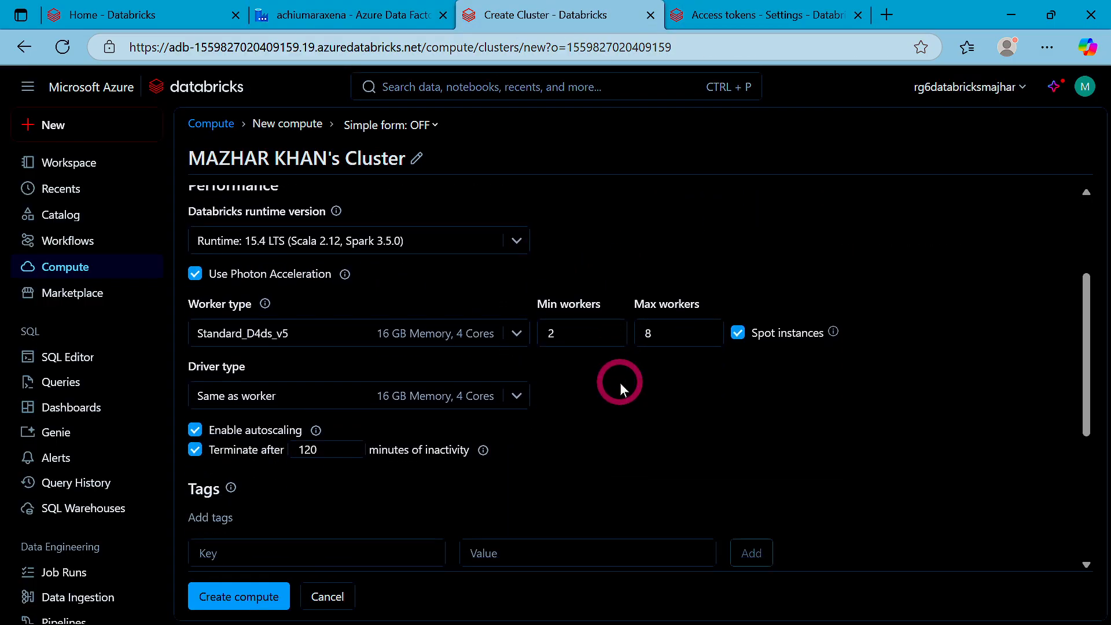
{"action": "left_click", "coordinate": [511, 333]}
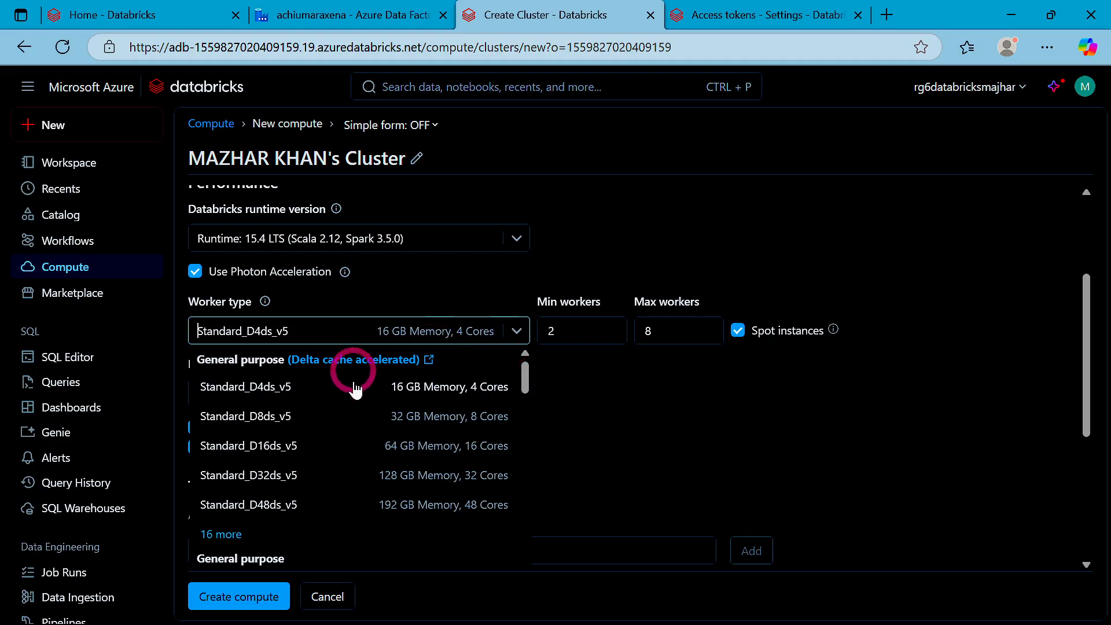
{"action": "scroll", "coordinate": [371, 414], "scroll_direction": "down", "scroll_amount": 3}
{"action": "scroll", "coordinate": [373, 412], "scroll_direction": "down", "scroll_amount": 2}
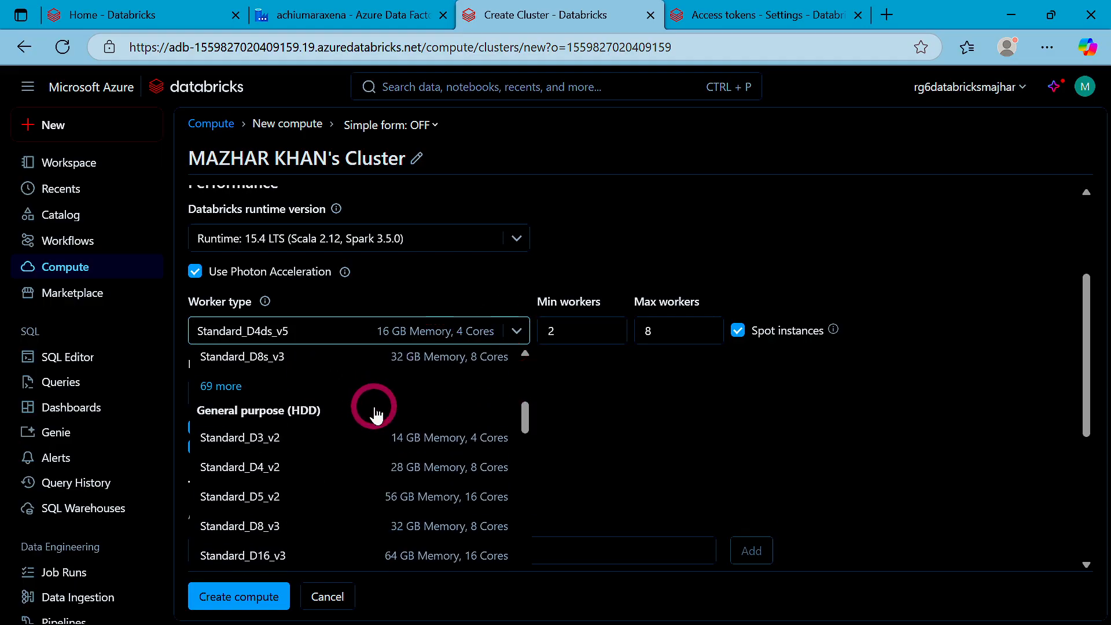
{"action": "scroll", "coordinate": [330, 465], "scroll_direction": "down", "scroll_amount": 2}
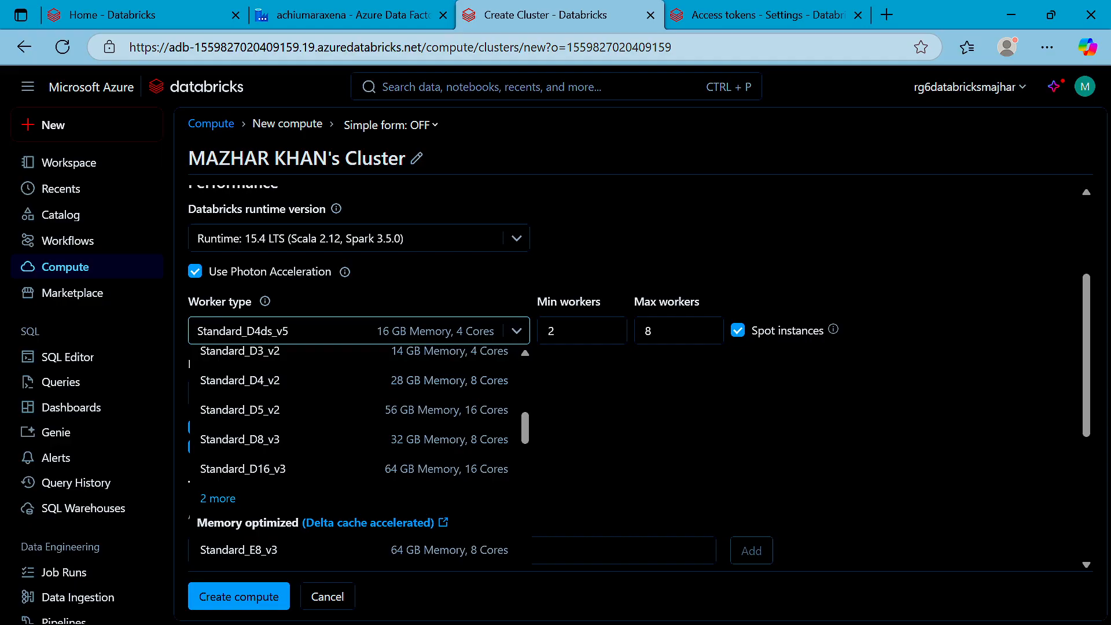
{"action": "scroll", "coordinate": [318, 397], "scroll_direction": "down", "scroll_amount": 3}
{"action": "scroll", "coordinate": [322, 397], "scroll_direction": "up", "scroll_amount": 3}
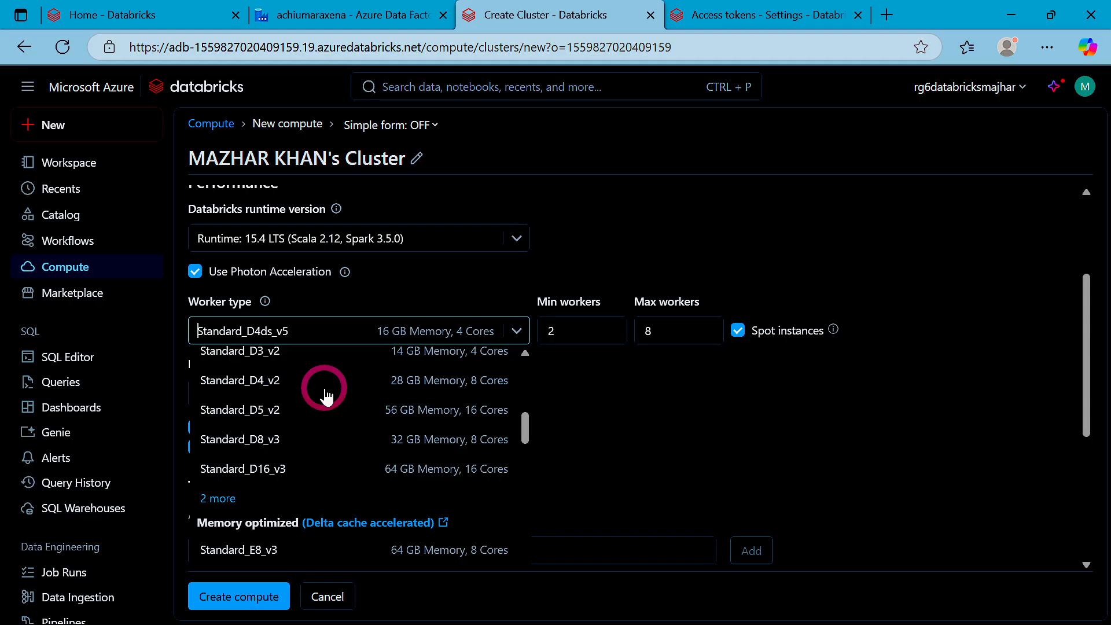
Step: Return to Azure Data Factory and set the cluster node type to Standard_D4s_v3 and the Python version to 3
{"action": "left_click", "coordinate": [307, 15]}
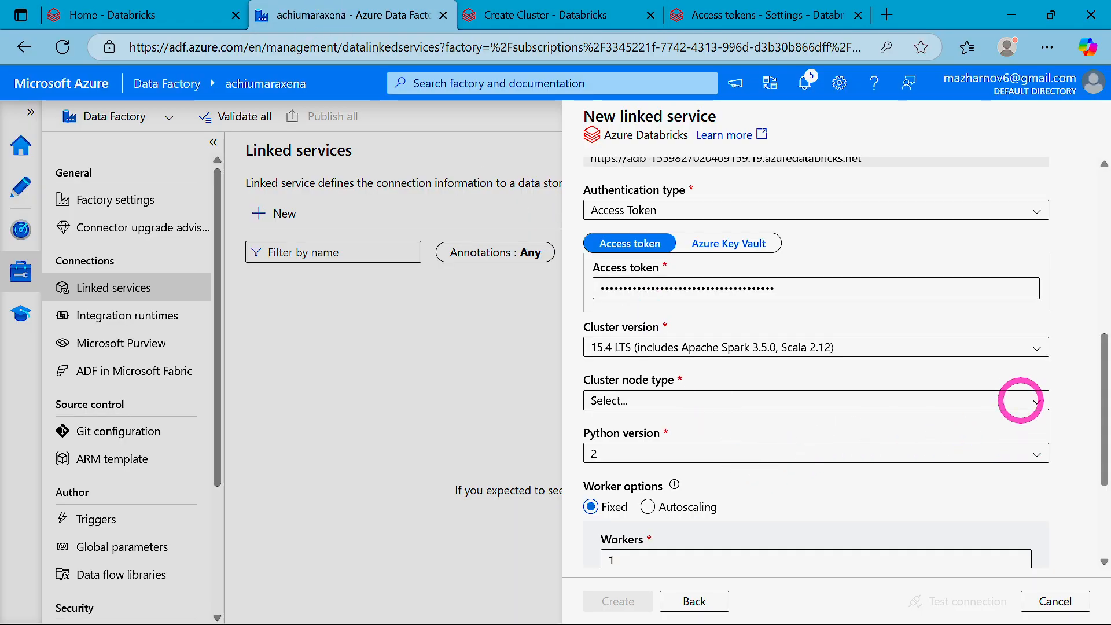
{"action": "left_click", "coordinate": [1036, 401]}
{"action": "scroll", "coordinate": [728, 496], "scroll_direction": "down", "scroll_amount": 1}
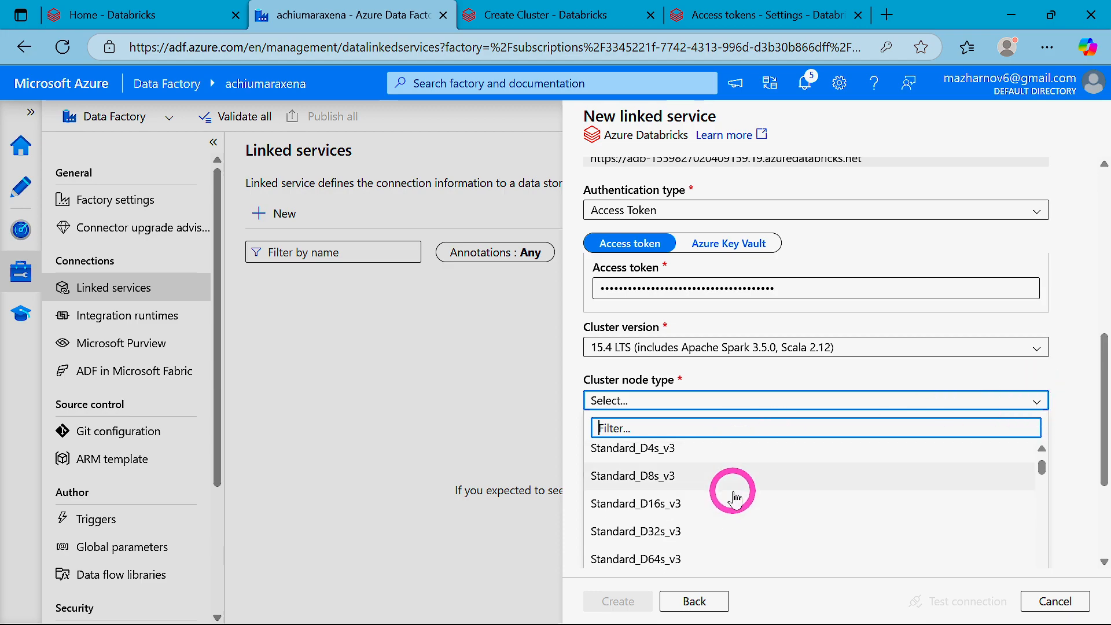
{"action": "scroll", "coordinate": [715, 475], "scroll_direction": "up", "scroll_amount": 2}
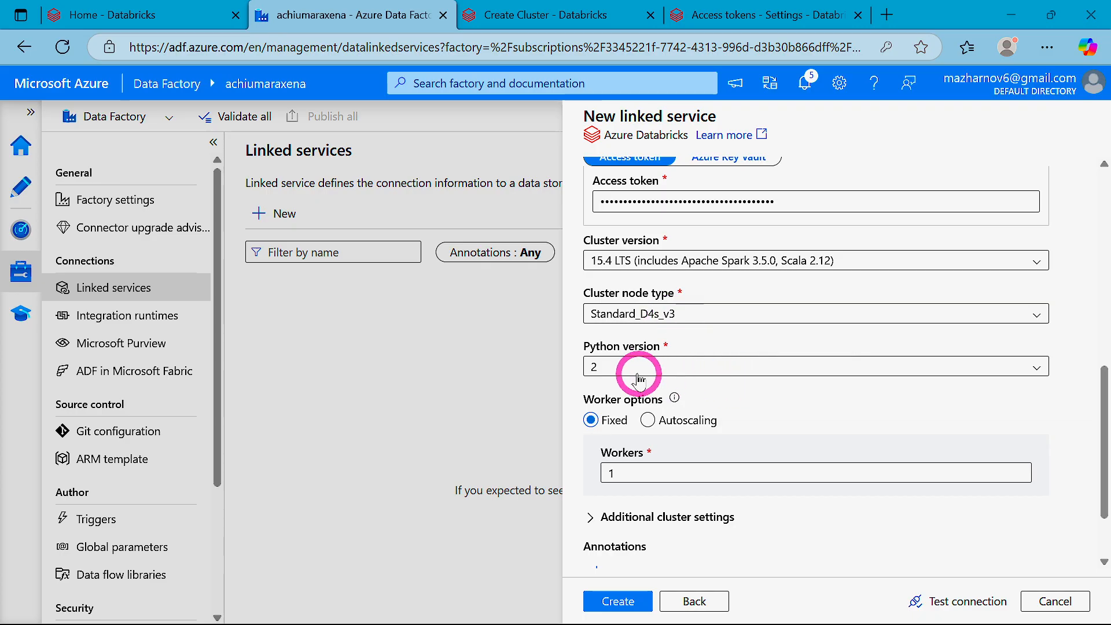
{"action": "left_click", "coordinate": [1033, 364]}
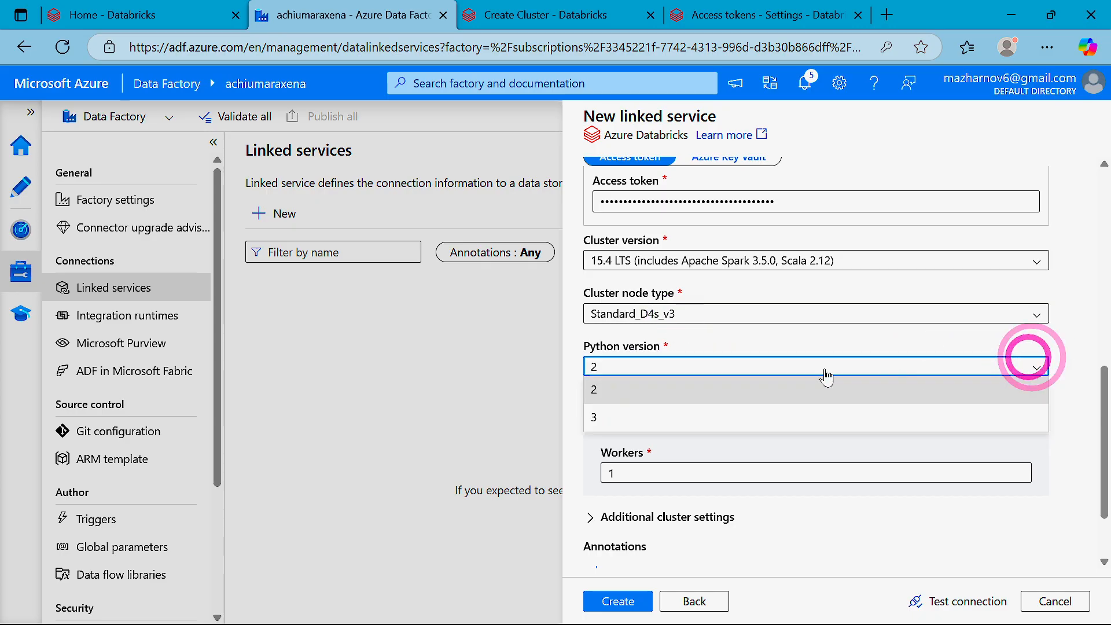
{"action": "left_click", "coordinate": [658, 416]}
Step: Test the linked service's connection, saving the access token in the browser, and create the linked service
{"action": "scroll", "coordinate": [736, 427], "scroll_direction": "down", "scroll_amount": 1}
{"action": "scroll", "coordinate": [736, 427], "scroll_direction": "down", "scroll_amount": 1}
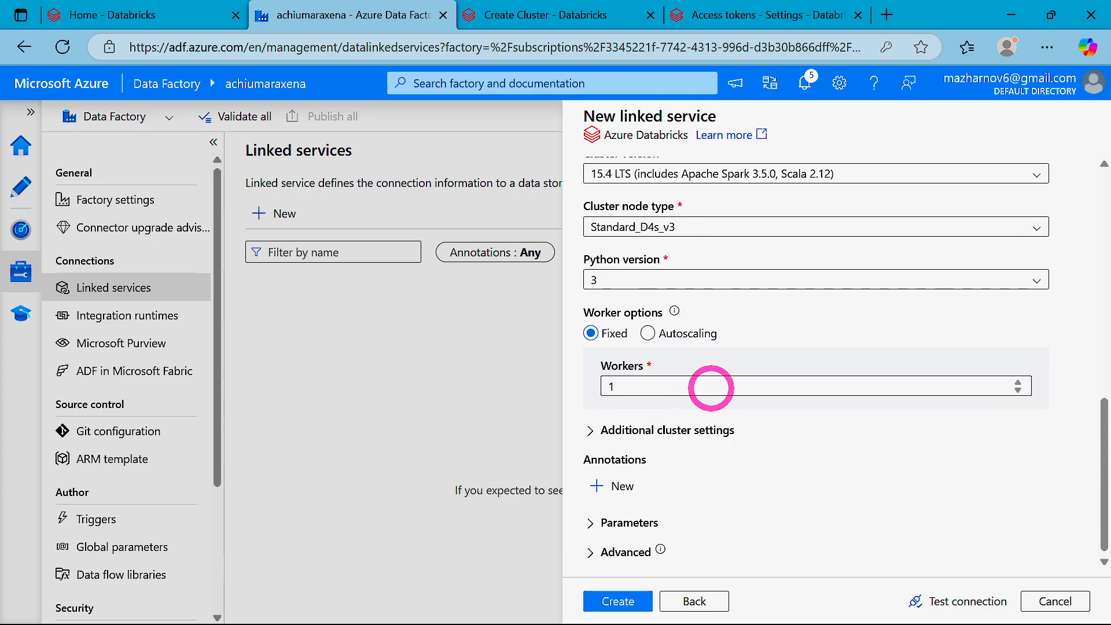
{"action": "left_click", "coordinate": [937, 602]}
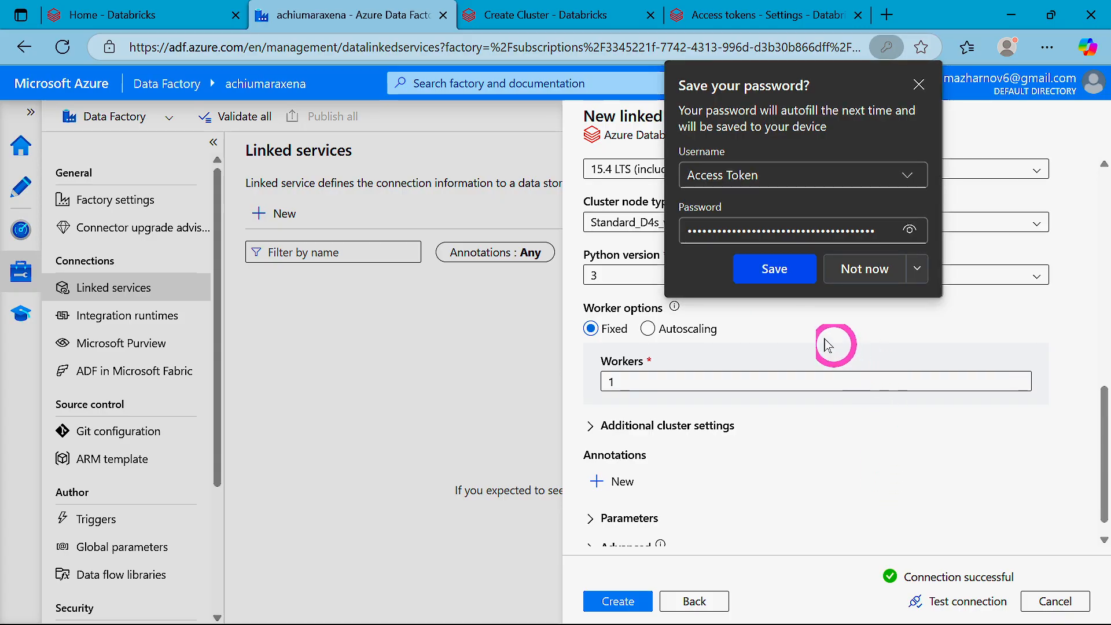
{"action": "left_click", "coordinate": [775, 270]}
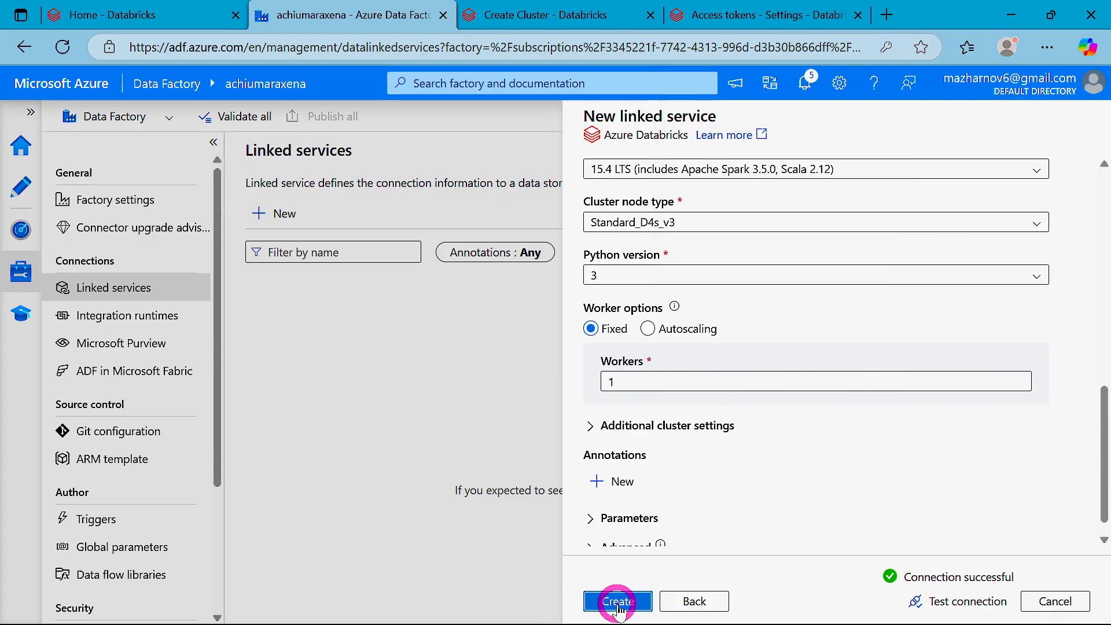
{"action": "left_click", "coordinate": [618, 602]}
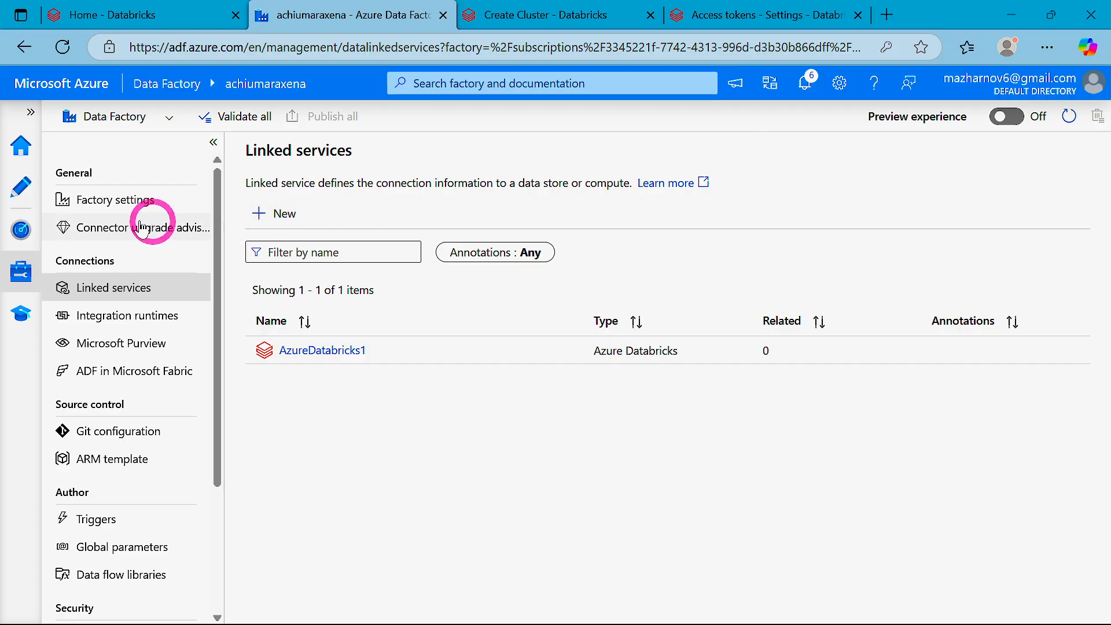
Step: Go to the factory's authoring area and create a new pipeline
{"action": "left_click", "coordinate": [21, 185]}
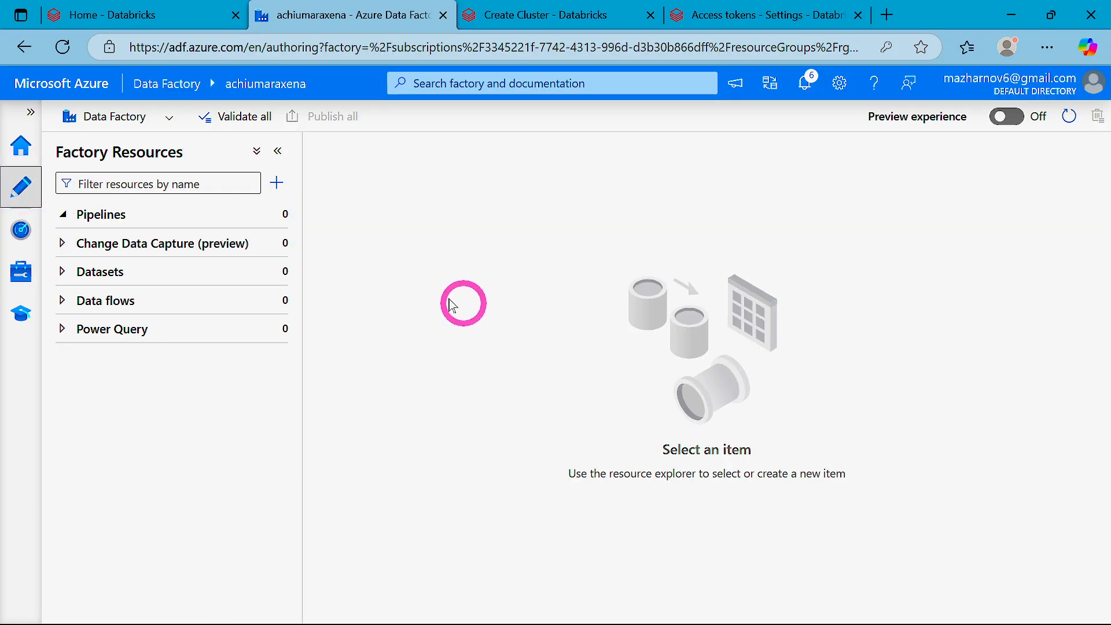
{"action": "left_click", "coordinate": [274, 214]}
{"action": "left_click", "coordinate": [328, 246]}
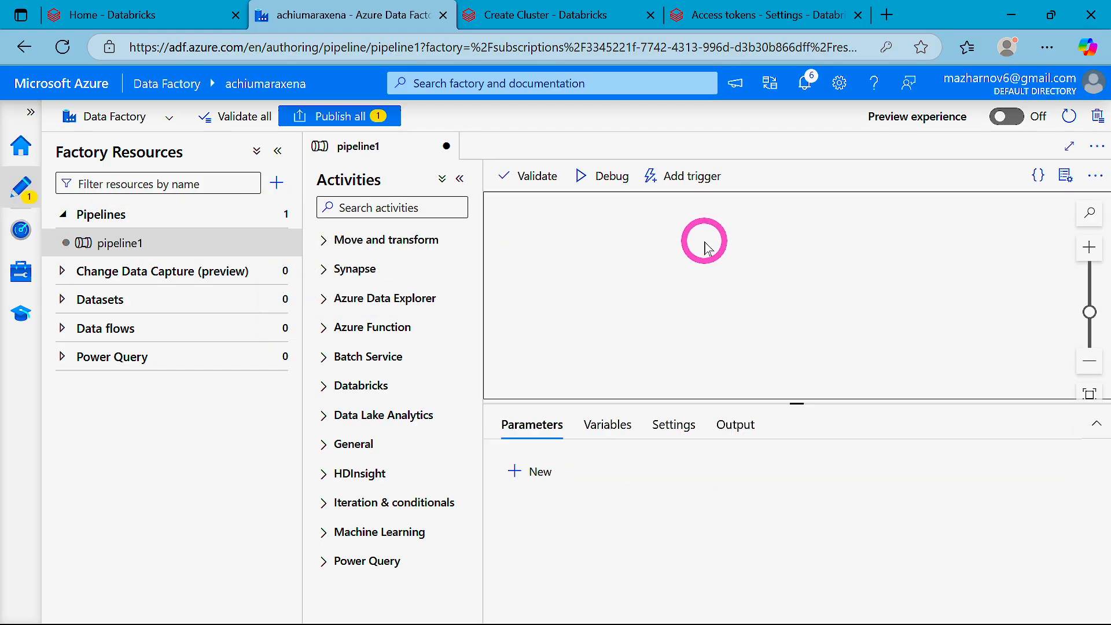
Step: Search the activities for "note" and add the Databricks Notebook activity to the pipeline canvas
{"action": "left_click", "coordinate": [353, 209]}
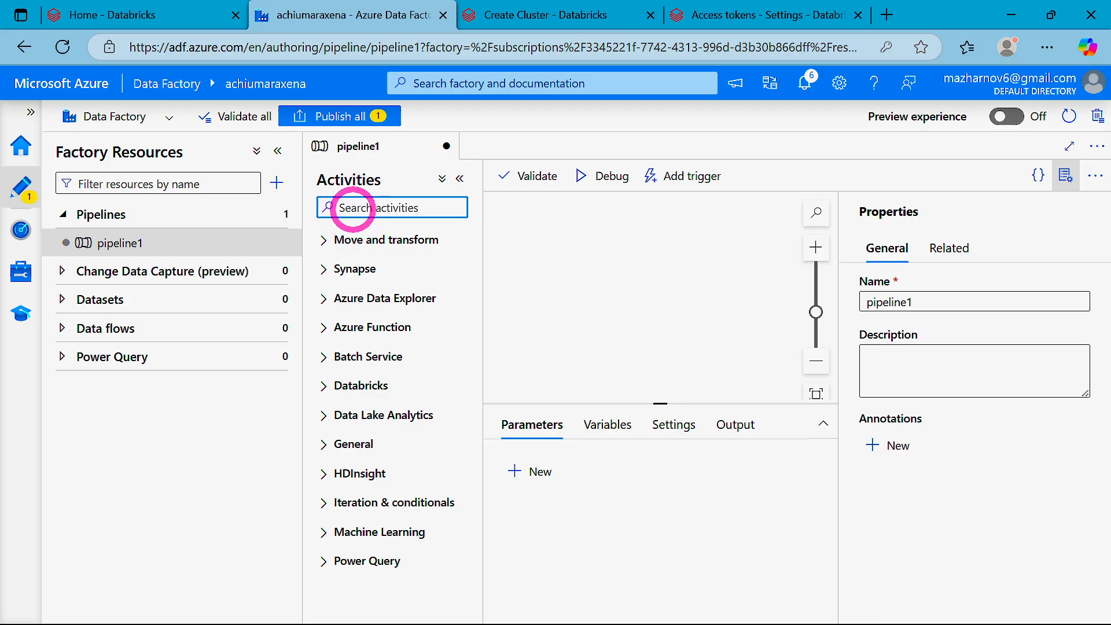
{"action": "type", "text": "note"}
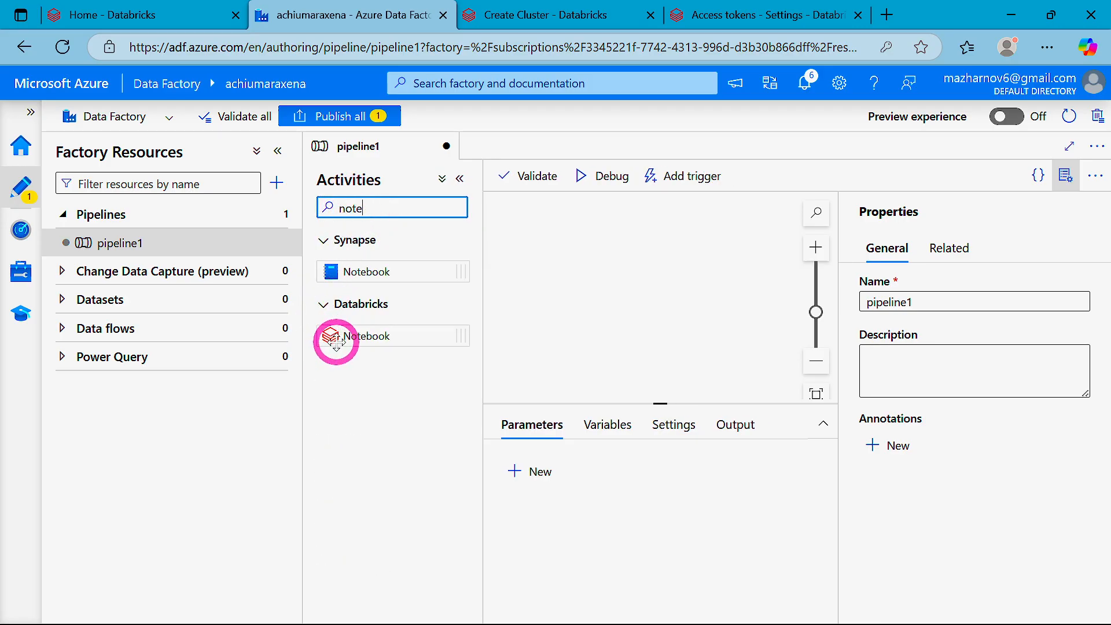
{"action": "left_click_drag", "start_coordinate": [336, 340], "coordinate": [585, 260]}
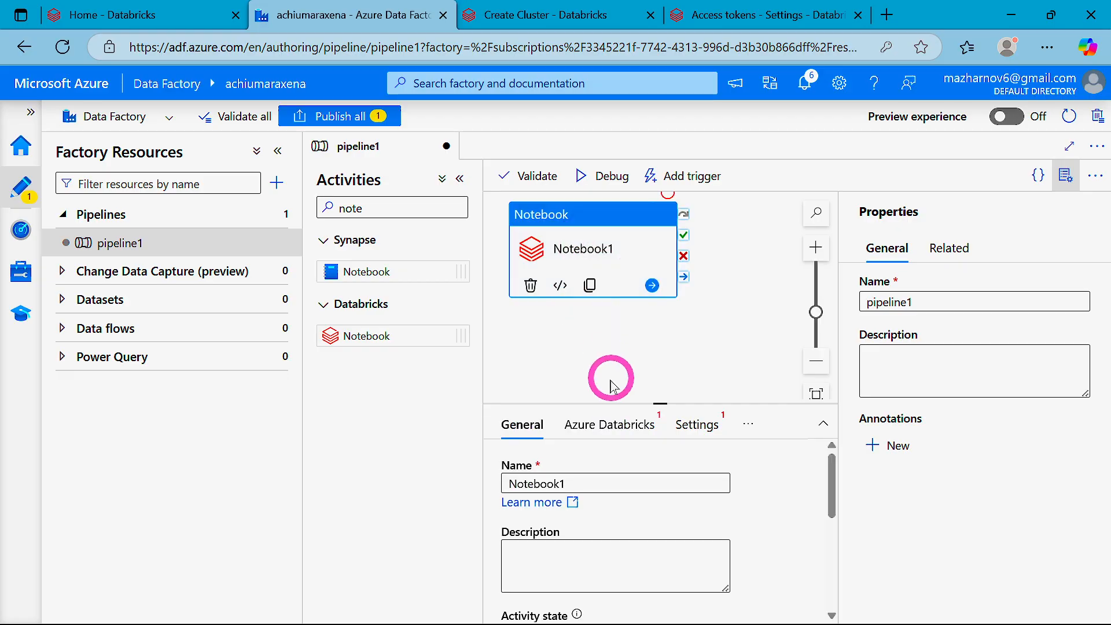
Step: Switch to Databricks and create a new notebook in the user's workspace home folder
{"action": "left_click", "coordinate": [547, 14]}
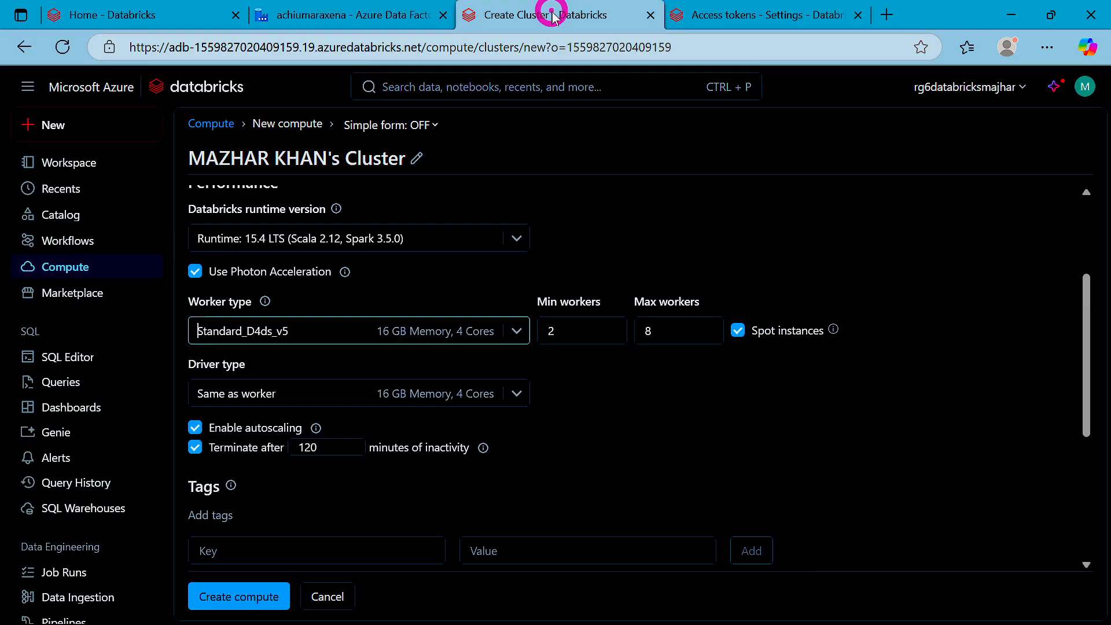
{"action": "left_click", "coordinate": [58, 162]}
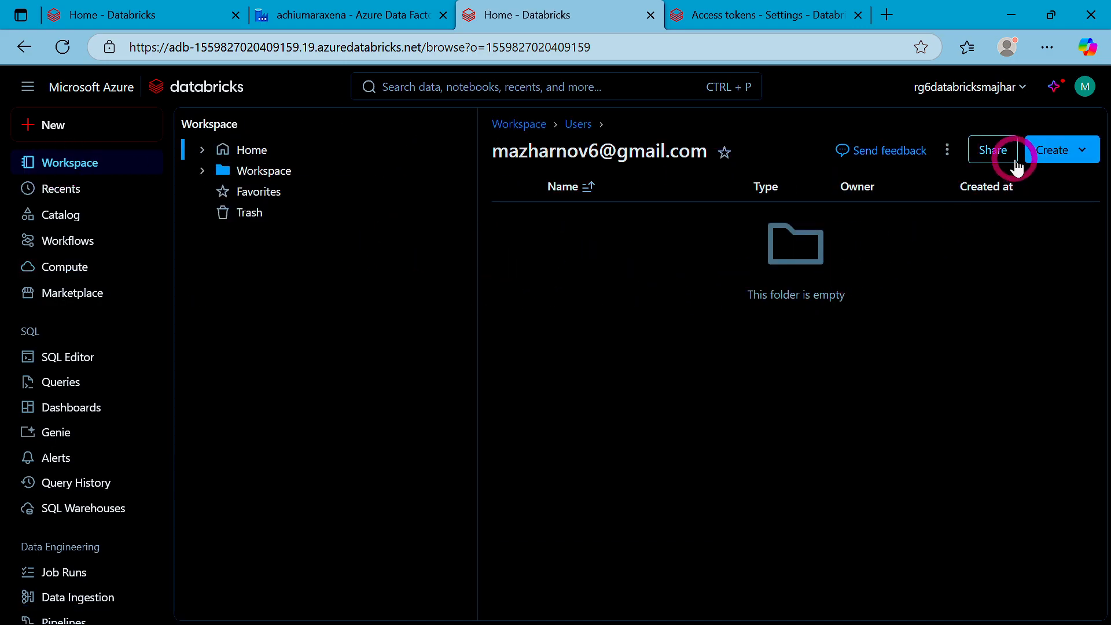
{"action": "left_click", "coordinate": [948, 150]}
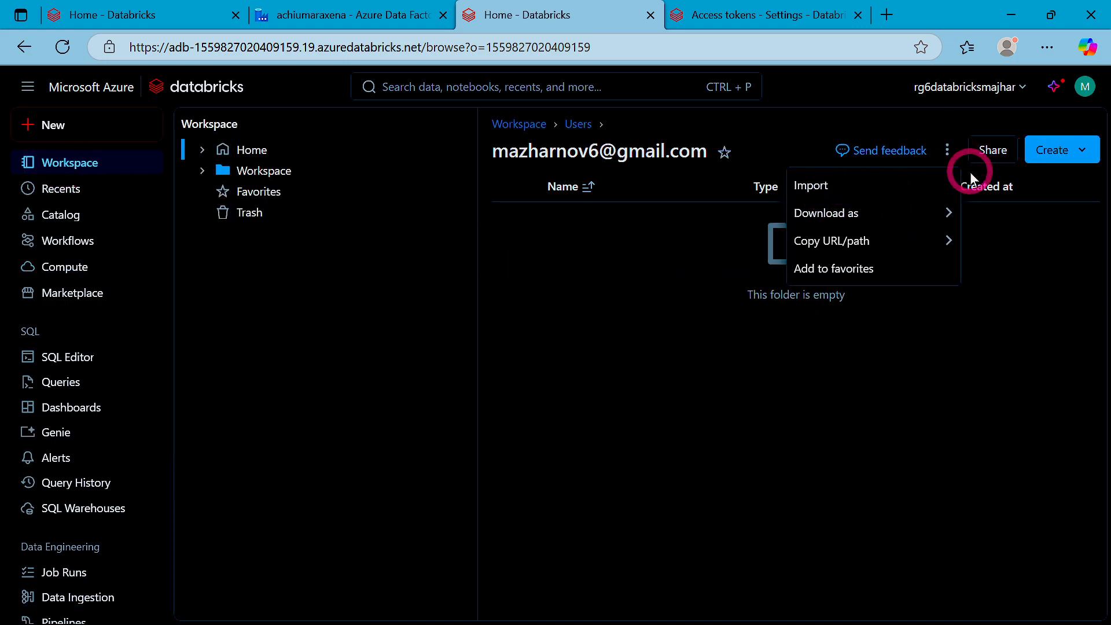
{"action": "left_click", "coordinate": [1081, 152]}
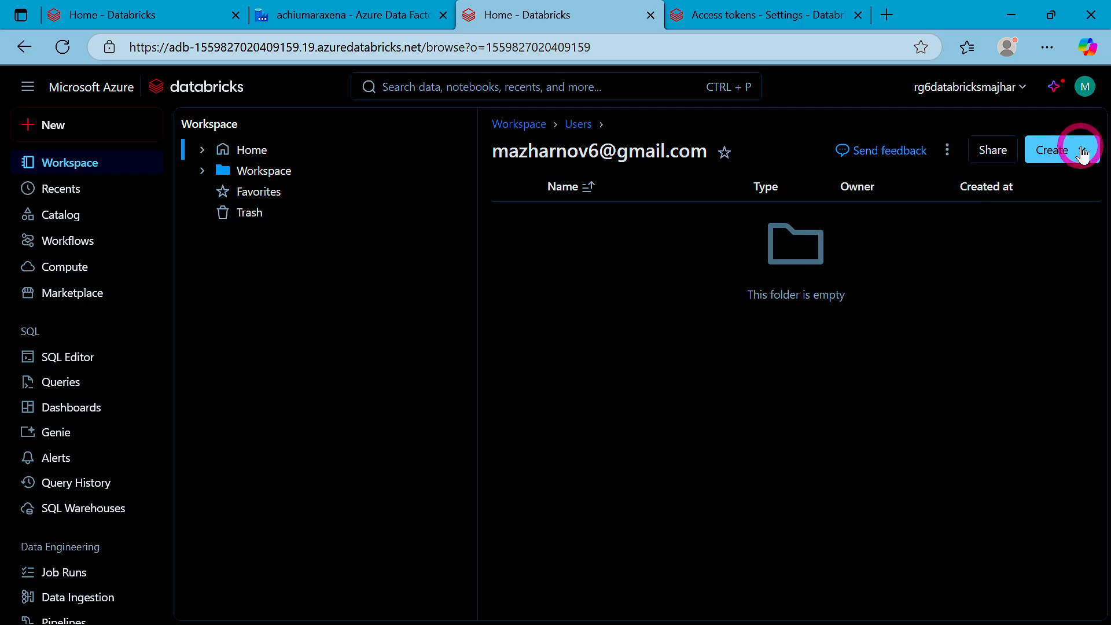
{"action": "left_click", "coordinate": [1081, 151]}
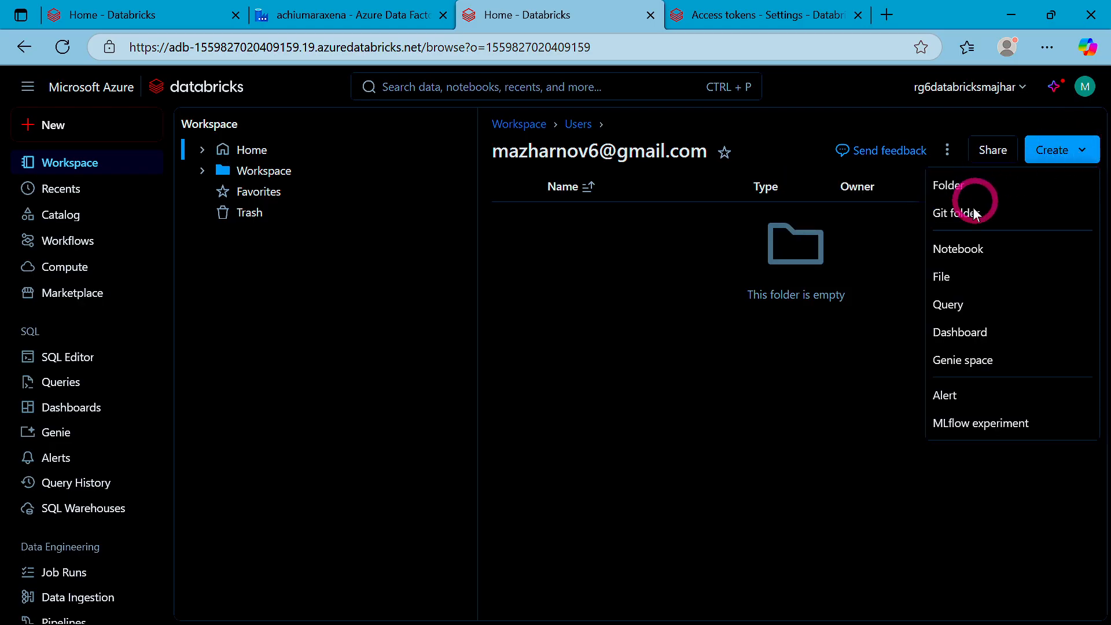
{"action": "left_click", "coordinate": [949, 247]}
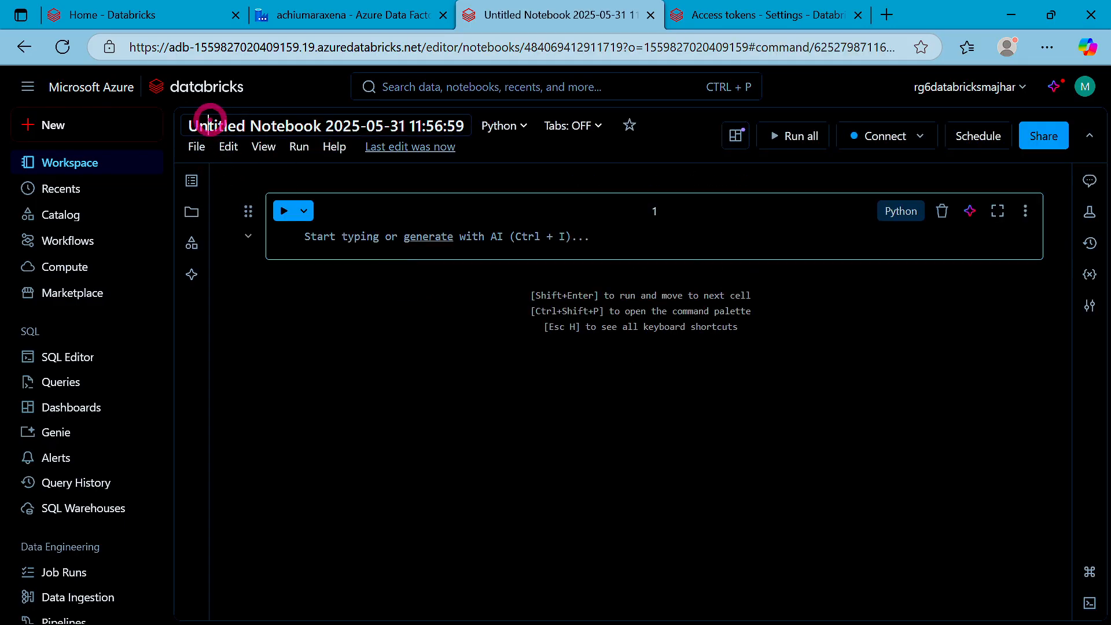
Step: Rename the untitled notebook as "Azure Data Factory Notebook"
{"action": "left_click", "coordinate": [209, 123]}
{"action": "key", "text": "ctrl+a"}
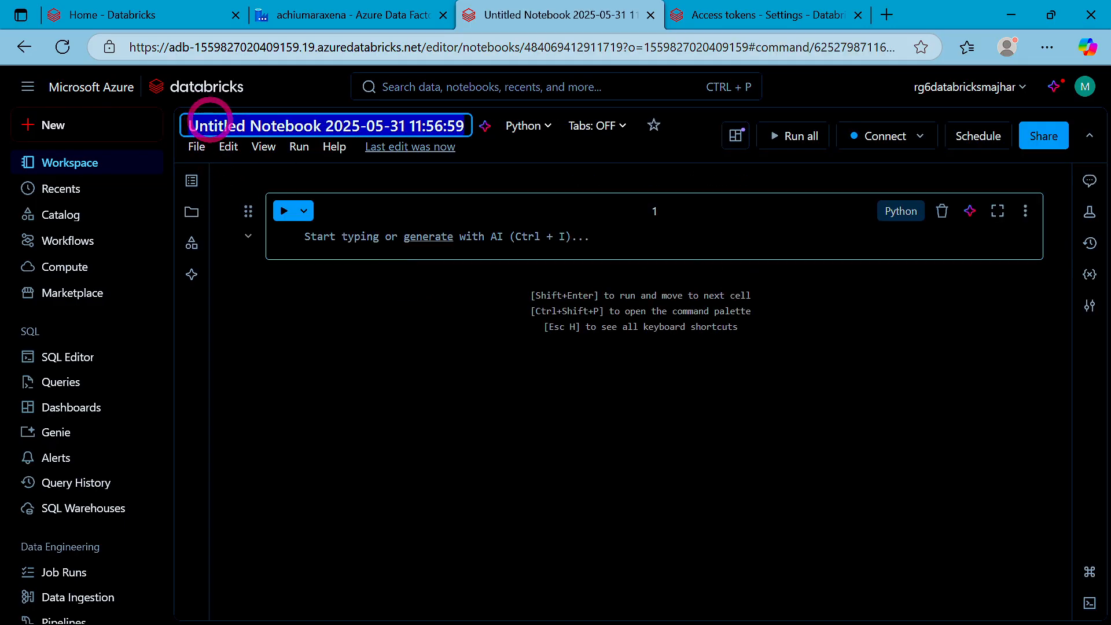
{"action": "type", "text": "Azu"}
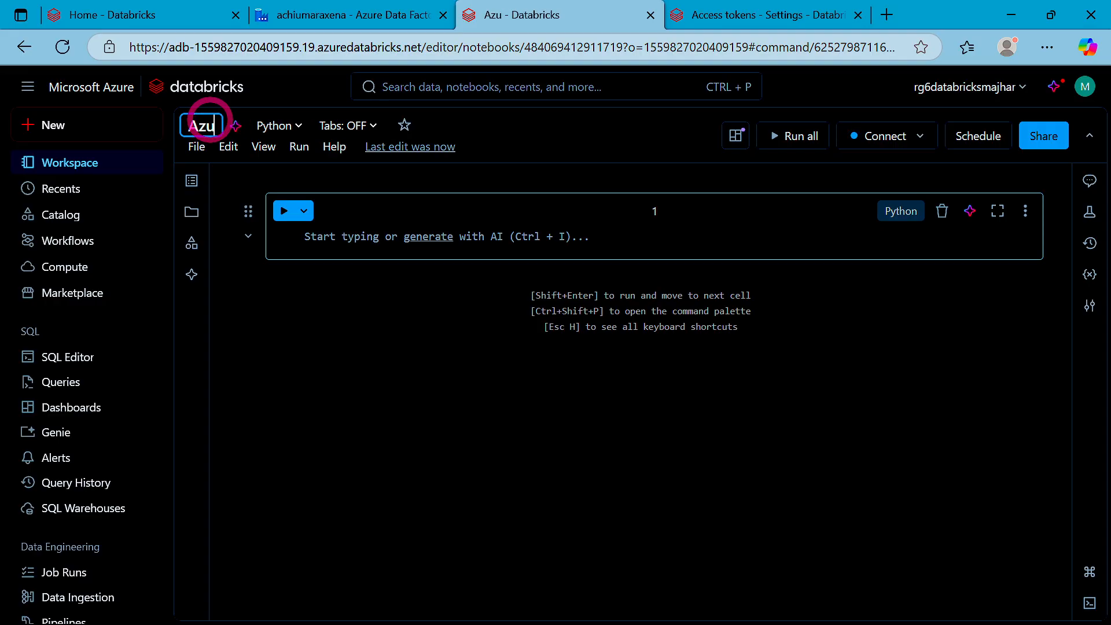
{"action": "type", "text": "re Data Fc"}
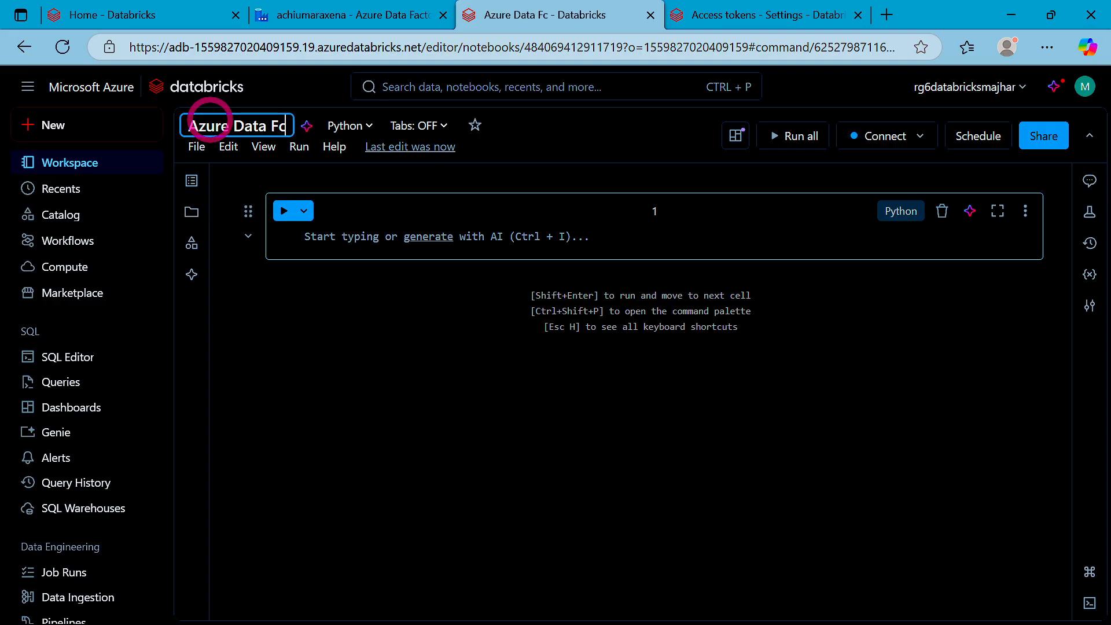
{"action": "key", "text": "BackSpace"}
{"action": "type", "text": "acto"}
{"action": "type", "text": "ry "}
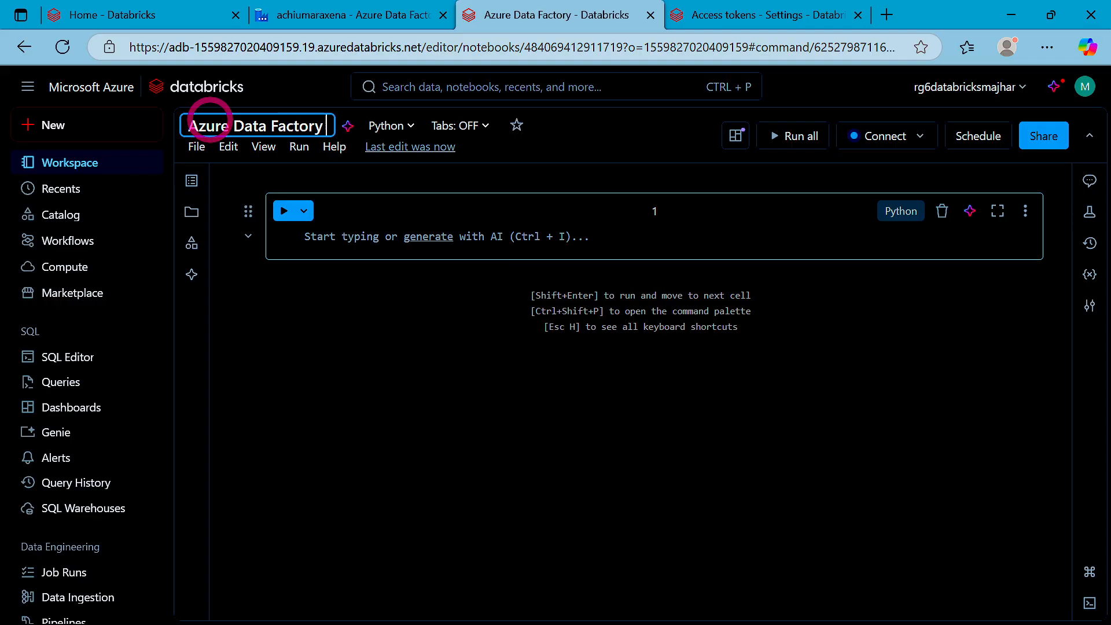
{"action": "type", "text": "Norebook"}
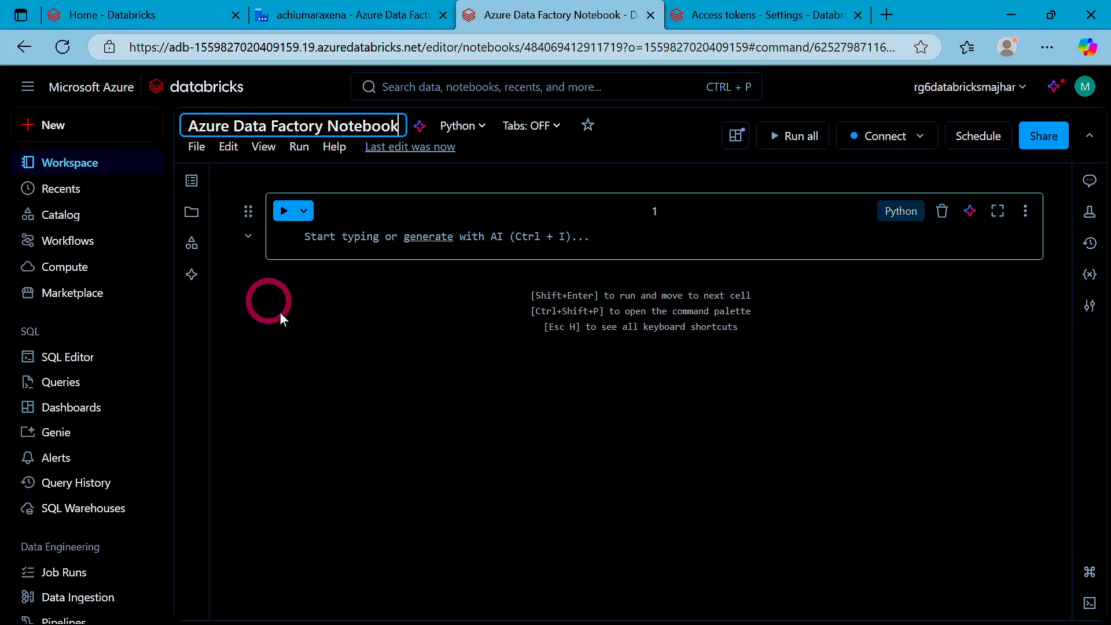
{"action": "double_click", "coordinate": [297, 314]}
Step: Enter dbutils.widgets.text("folder", "data") in the notebook's first cell
{"action": "left_click", "coordinate": [579, 241]}
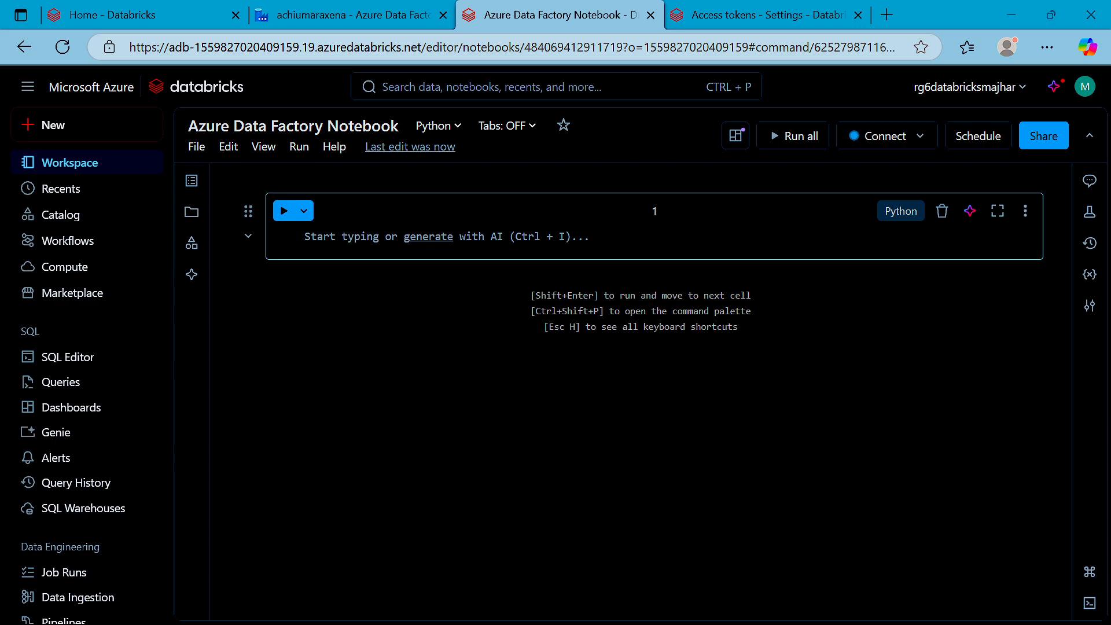
{"action": "left_click", "coordinate": [325, 242]}
{"action": "type", "text": "dbutils.widgets.text(\"folder\", \"data\")"}
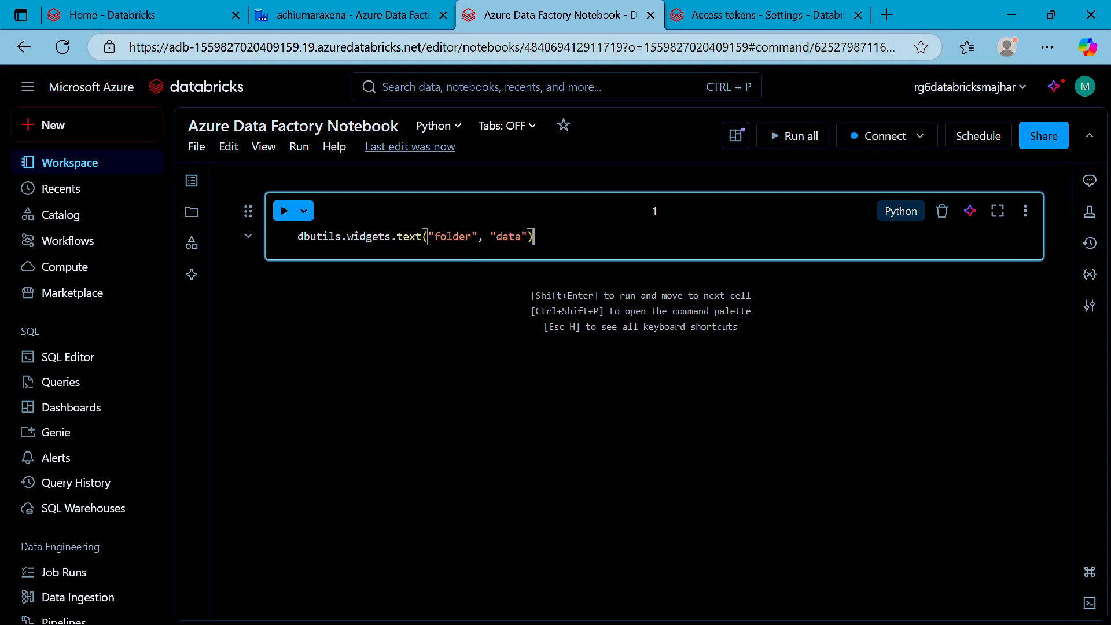
{"action": "key", "text": "alt+Tab"}
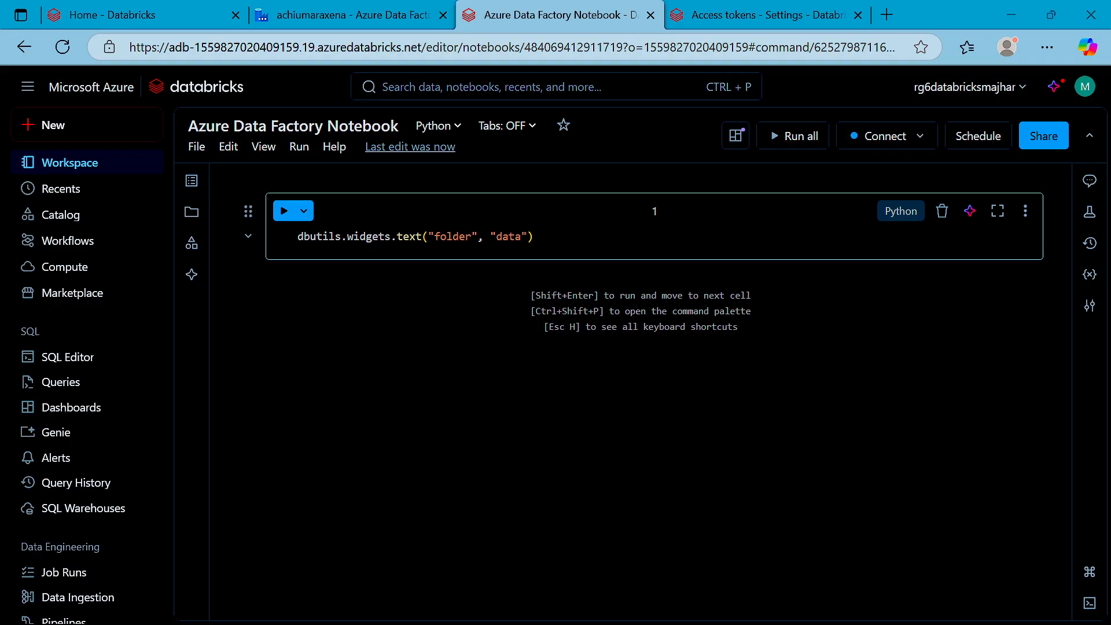
{"action": "key", "text": "alt+Tab"}
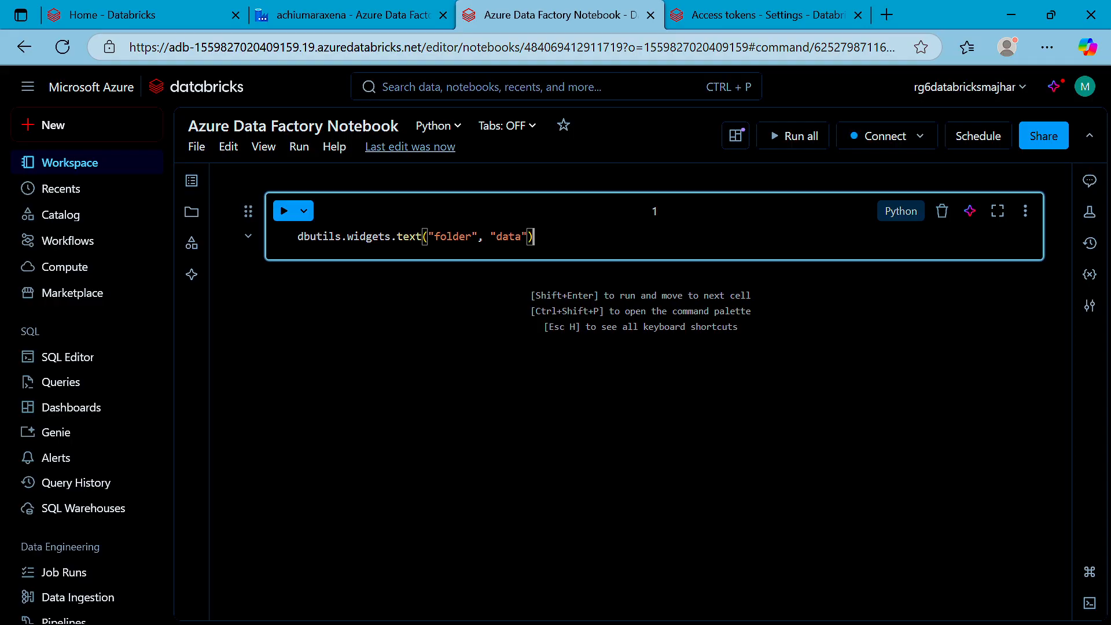
Step: Add a second code cell containing folder = dbutils.widgets.get("folder")
{"action": "left_click", "coordinate": [591, 272]}
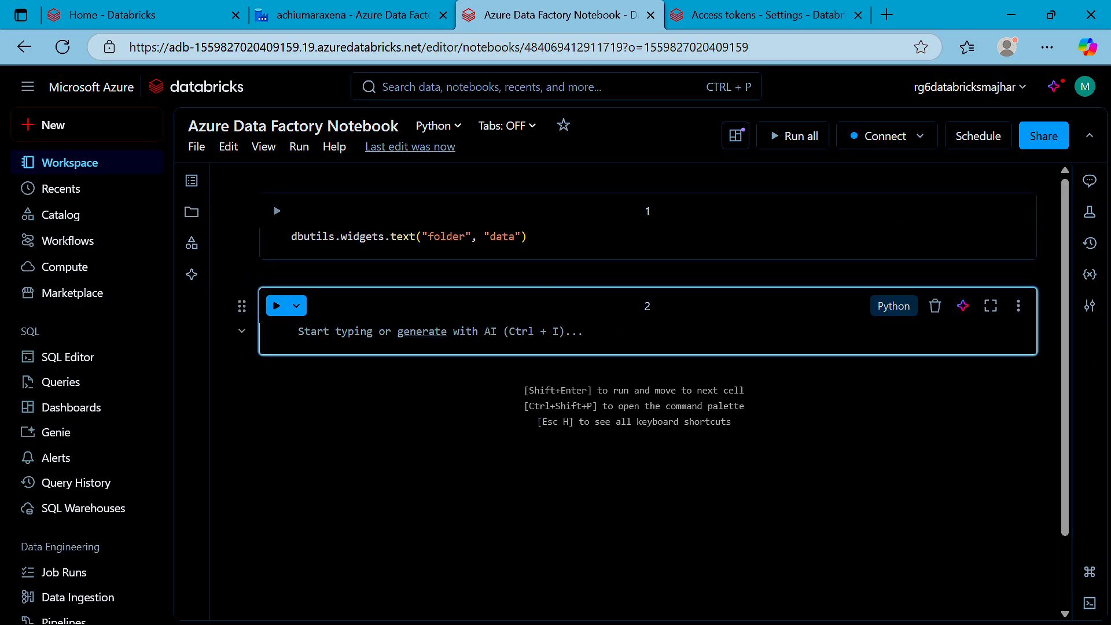
{"action": "left_click", "coordinate": [470, 301]}
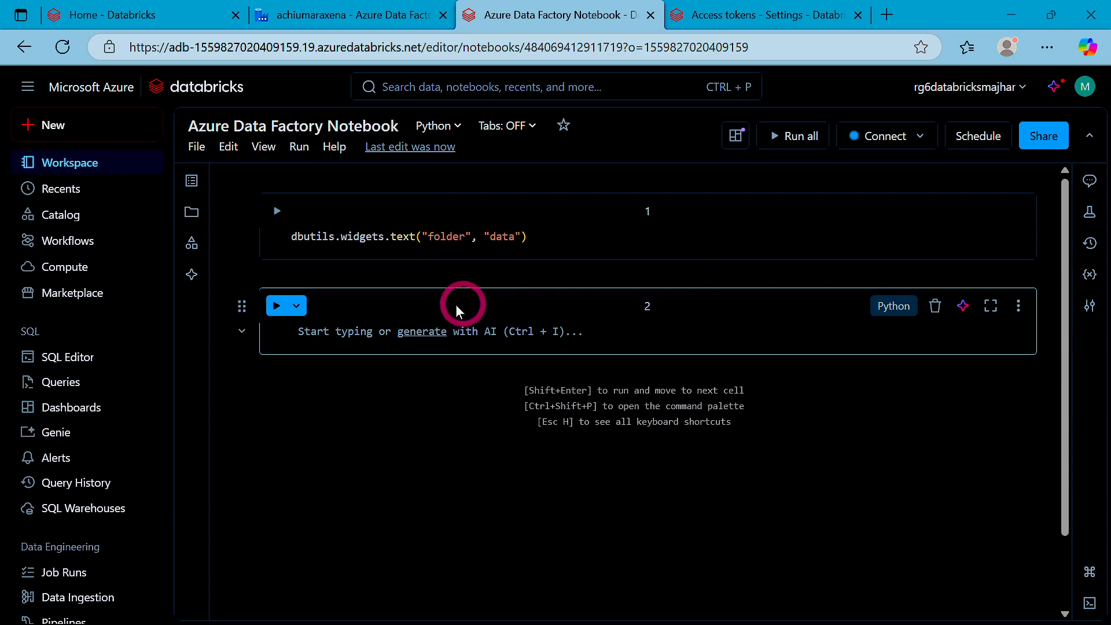
{"action": "left_click", "coordinate": [336, 339]}
{"action": "type", "text": "folder = dbutils.widgets.get(\"folder\")"}
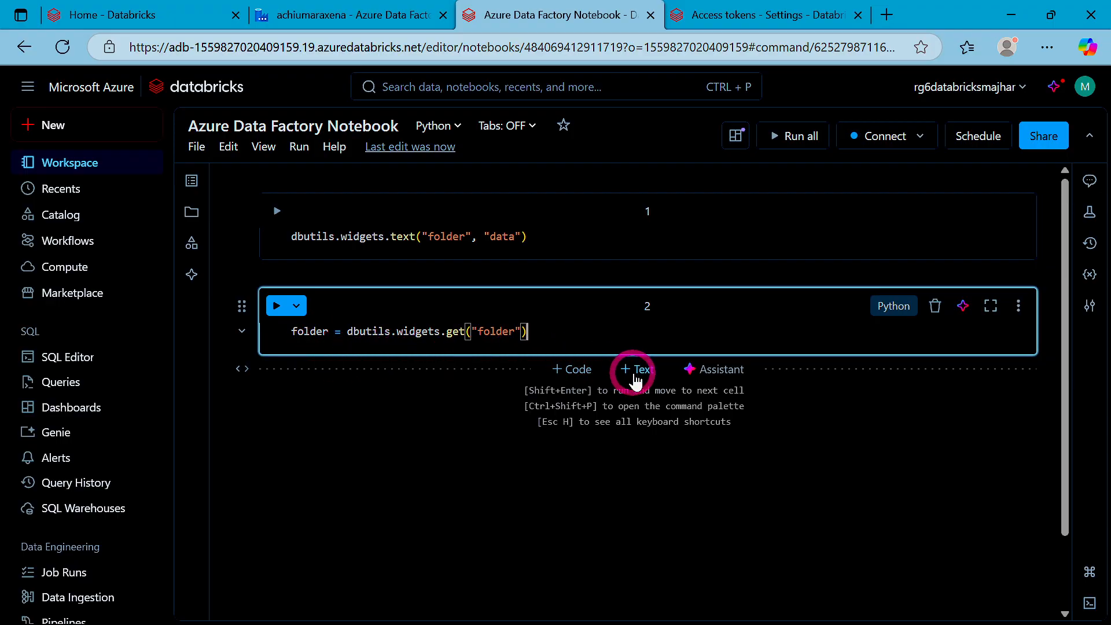
Step: Add a third code cell with path = "dbfs:/{0}/products.csv".format(folder) and, on a second line, dbutils.notebook.exit(path)
{"action": "left_click", "coordinate": [577, 368]}
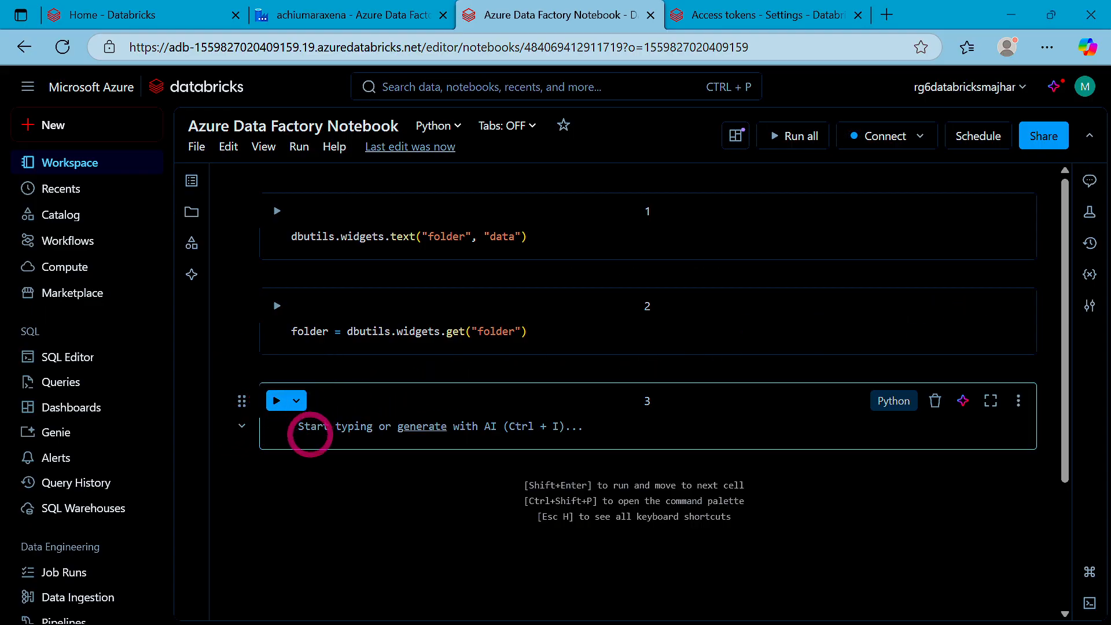
{"action": "left_click", "coordinate": [310, 434]}
{"action": "type", "text": "path = \"dbfs:/{0}/products.csv\".format(folder) dbutils.notebook.exit(path)"}
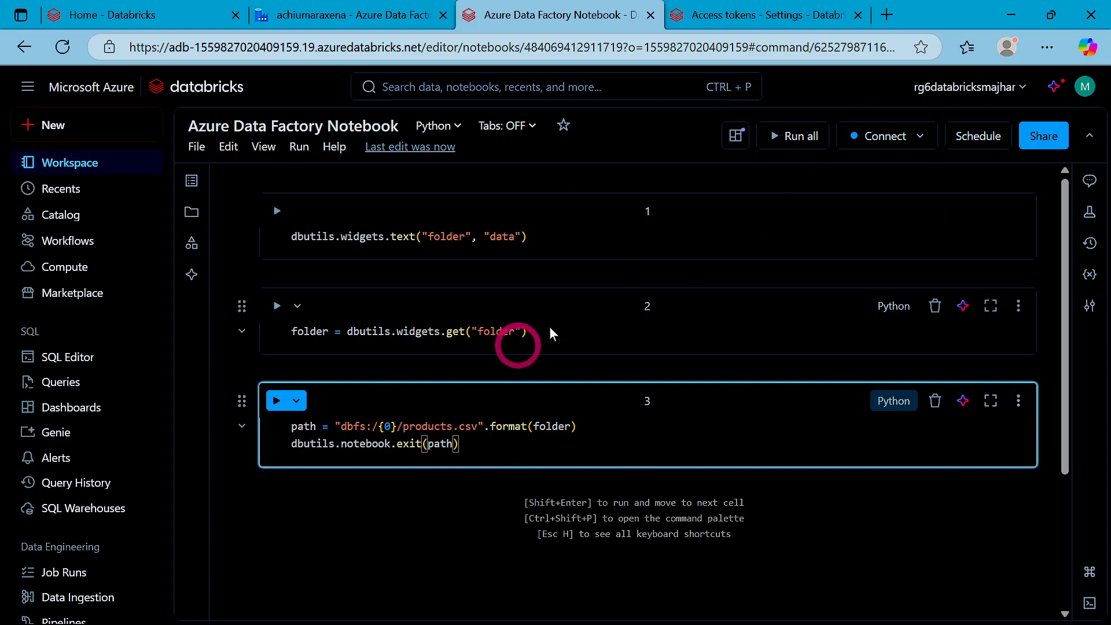
Step: Switch back to Azure Data Factory and set the Notebook activity's Databricks linked service to AzureDatabricks1, collapsing side panes and enlarging the settings area
{"action": "left_click", "coordinate": [775, 8]}
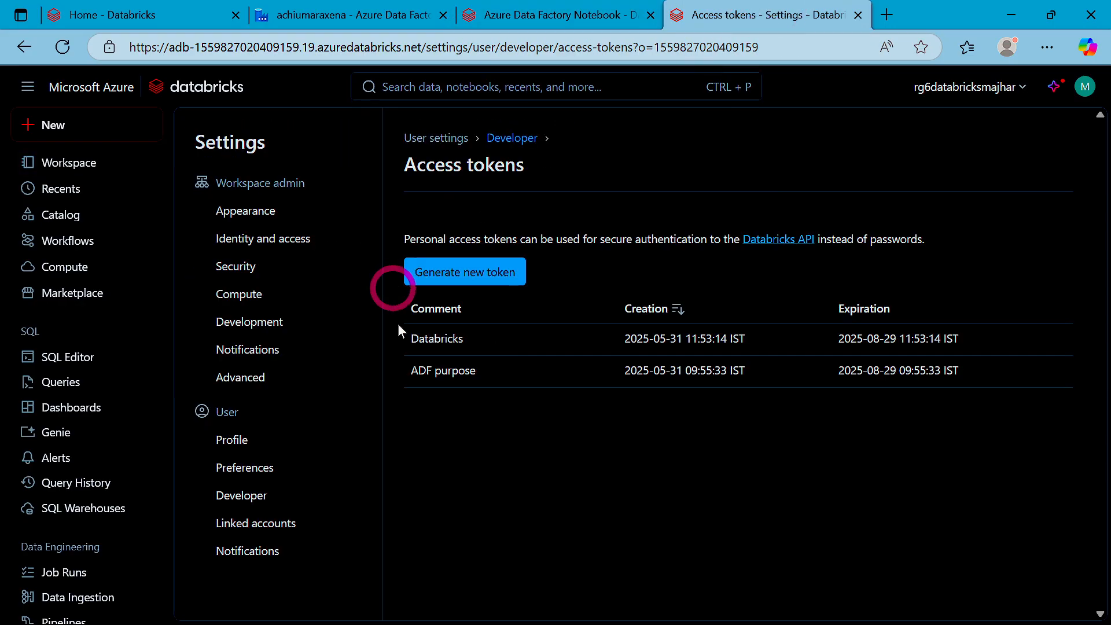
{"action": "left_click", "coordinate": [298, 17]}
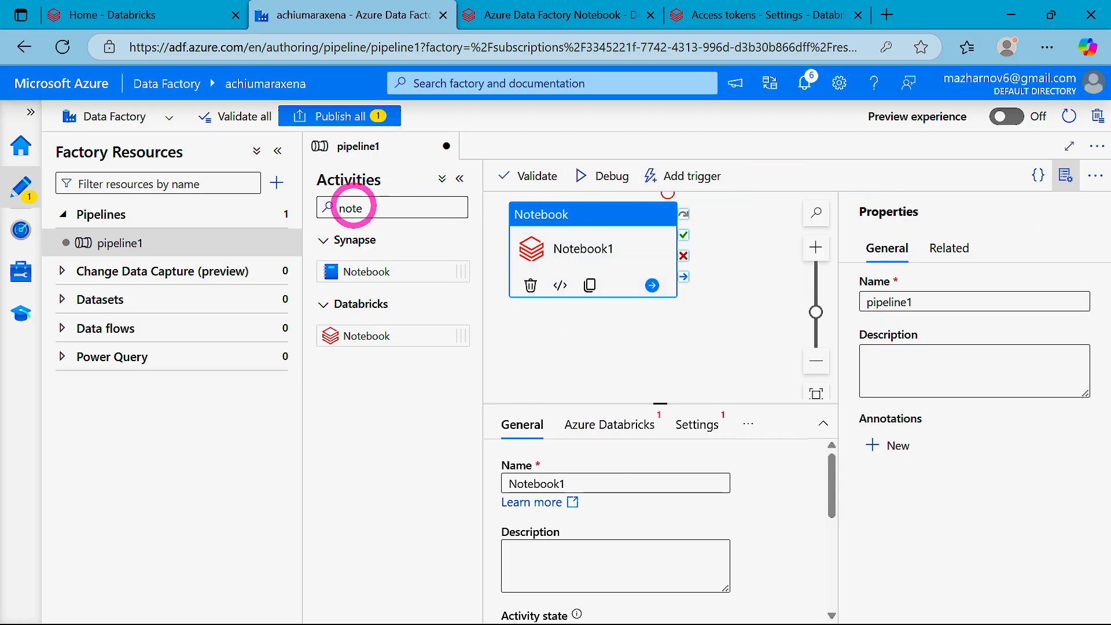
{"action": "left_click", "coordinate": [276, 152]}
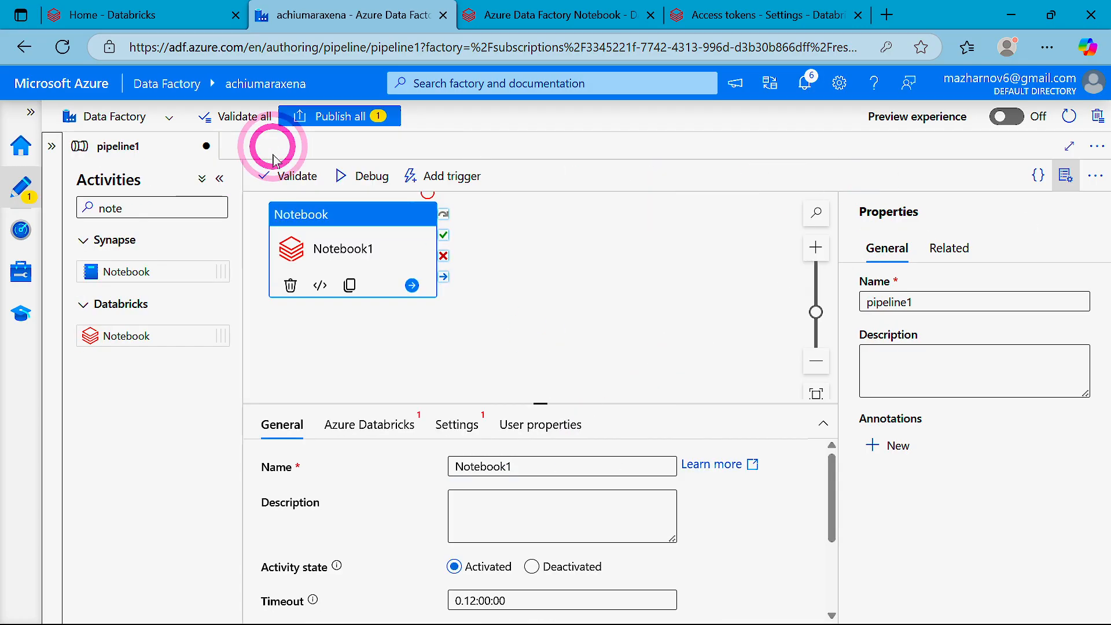
{"action": "left_click", "coordinate": [354, 428]}
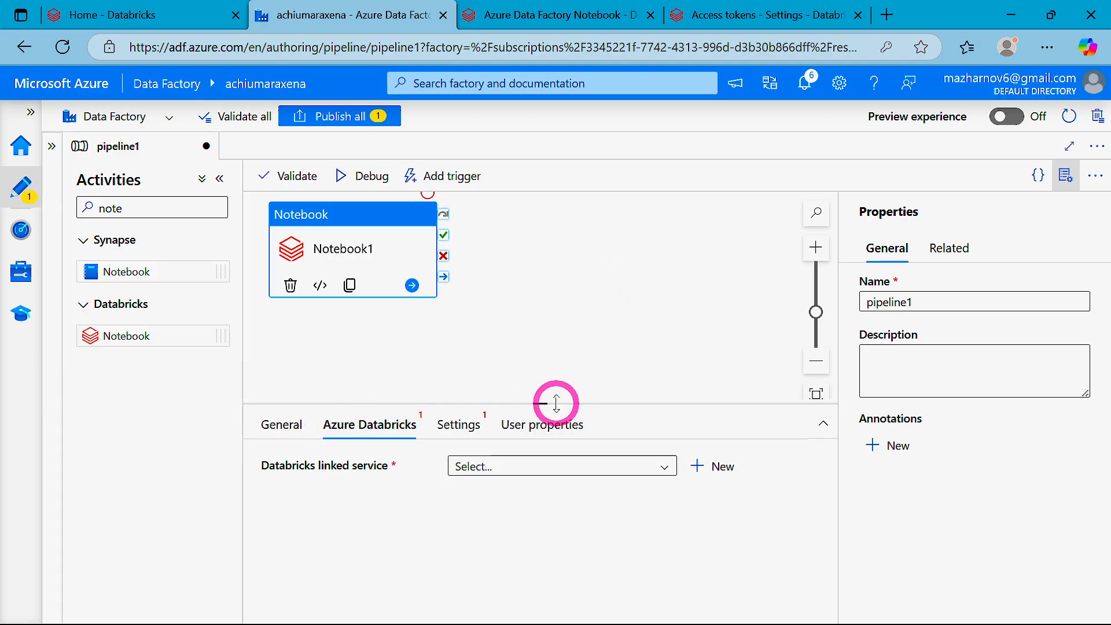
{"action": "left_click_drag", "start_coordinate": [551, 399], "coordinate": [551, 313]}
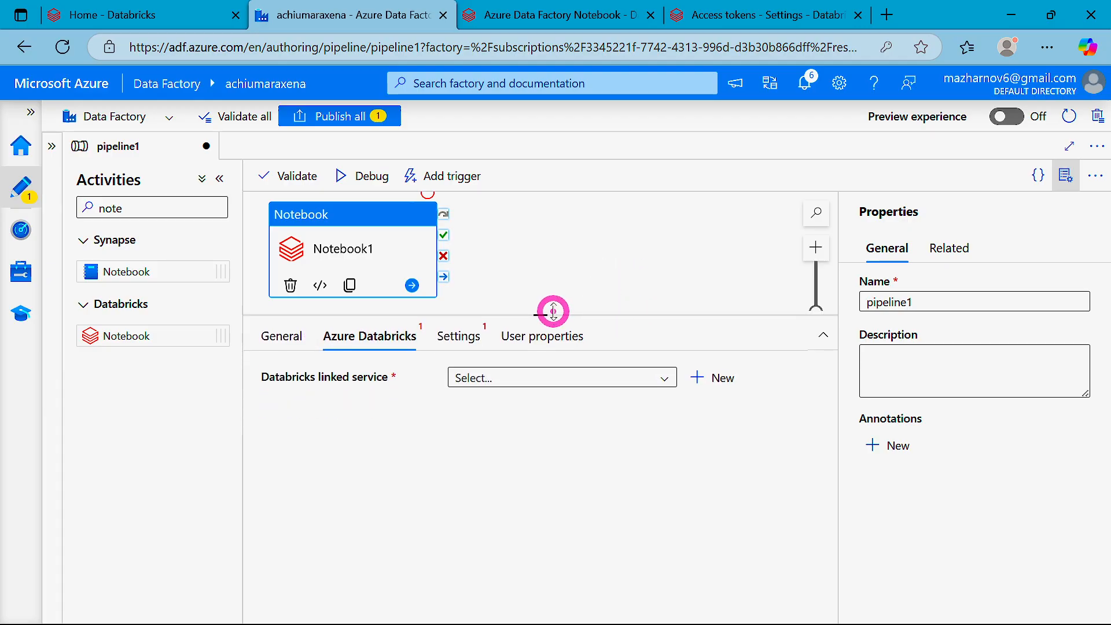
{"action": "left_click", "coordinate": [1067, 175]}
{"action": "left_click", "coordinate": [485, 384]}
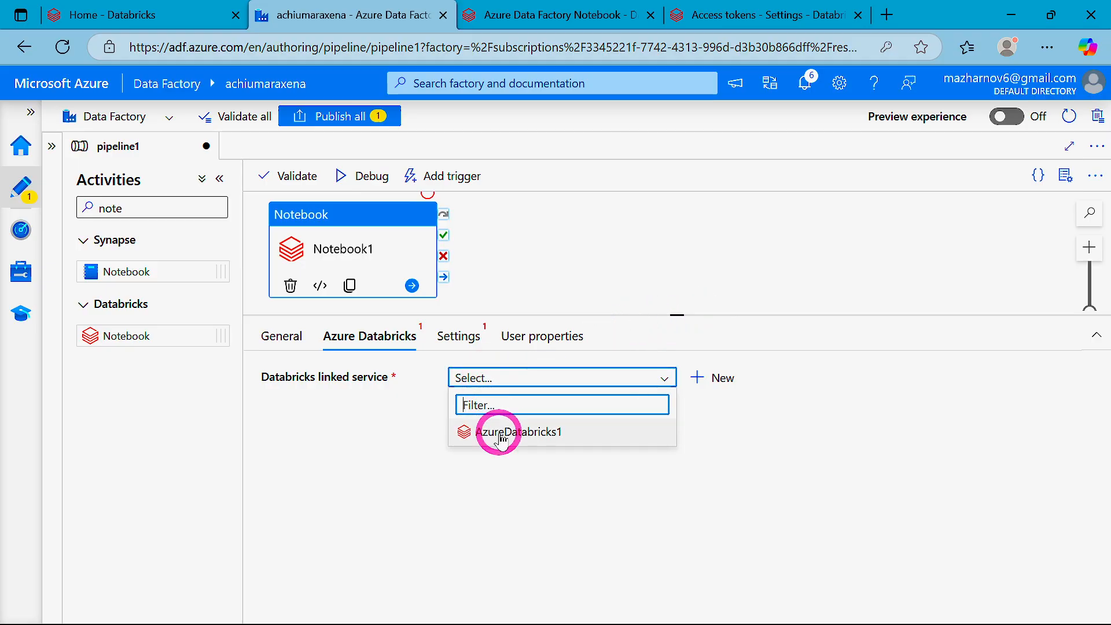
{"action": "left_click", "coordinate": [501, 433]}
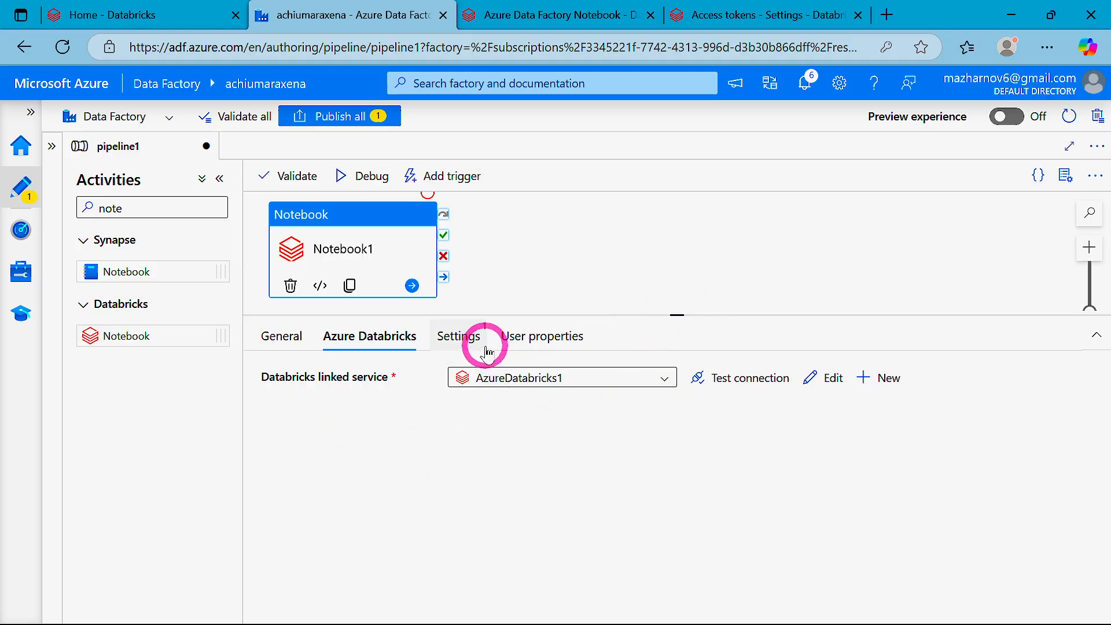
Step: Start browsing for the activity's notebook path and check the notebook's folder location in the Databricks workspace
{"action": "left_click", "coordinate": [461, 337]}
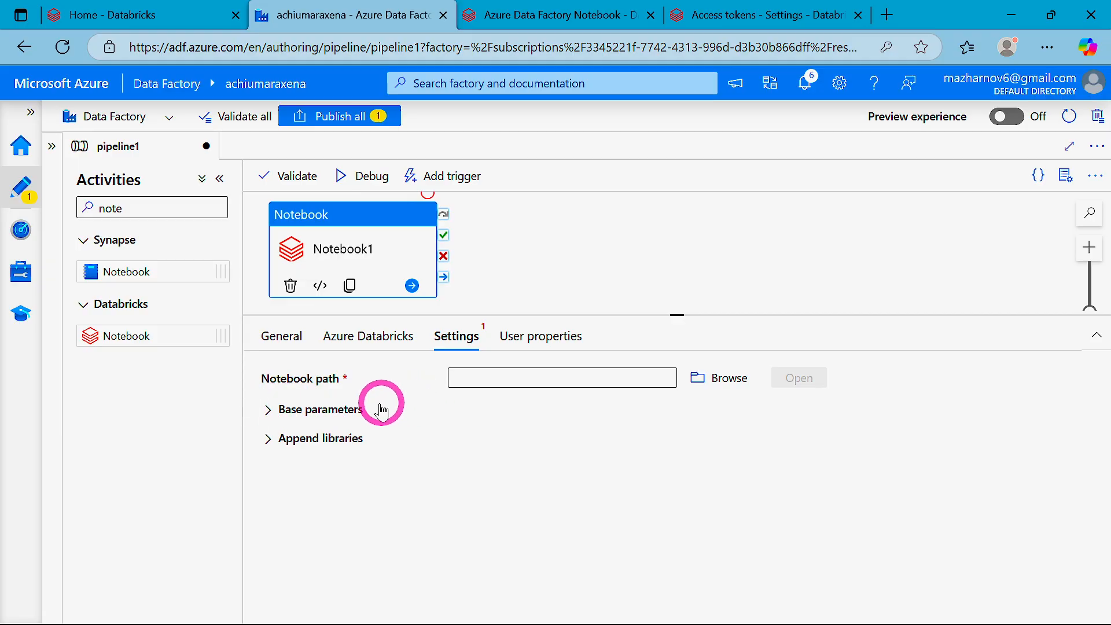
{"action": "left_click", "coordinate": [501, 376]}
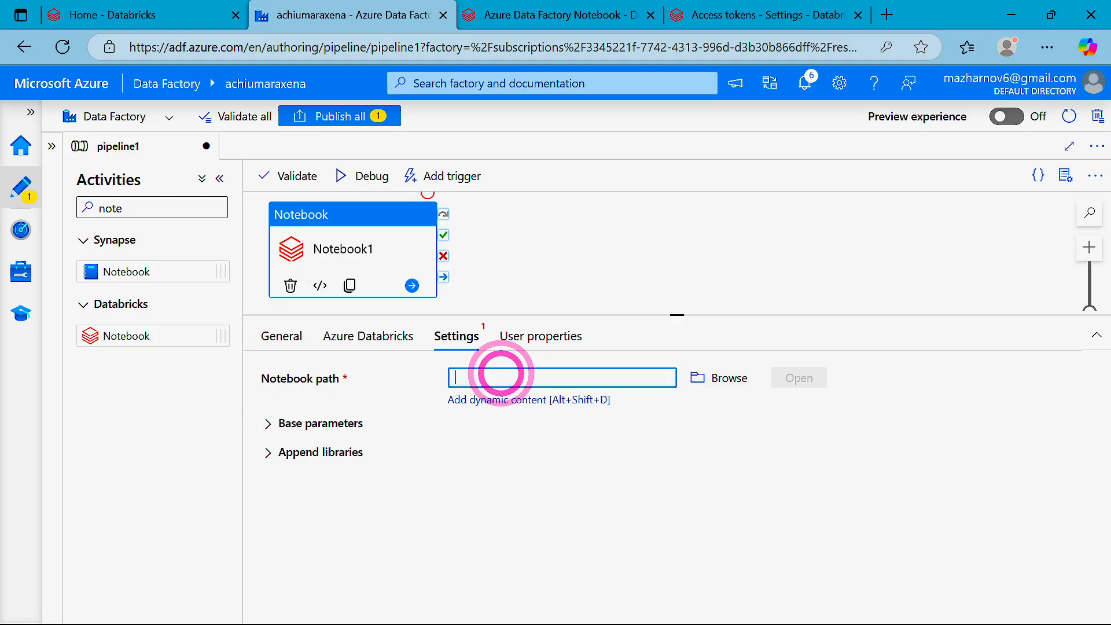
{"action": "left_click", "coordinate": [725, 379]}
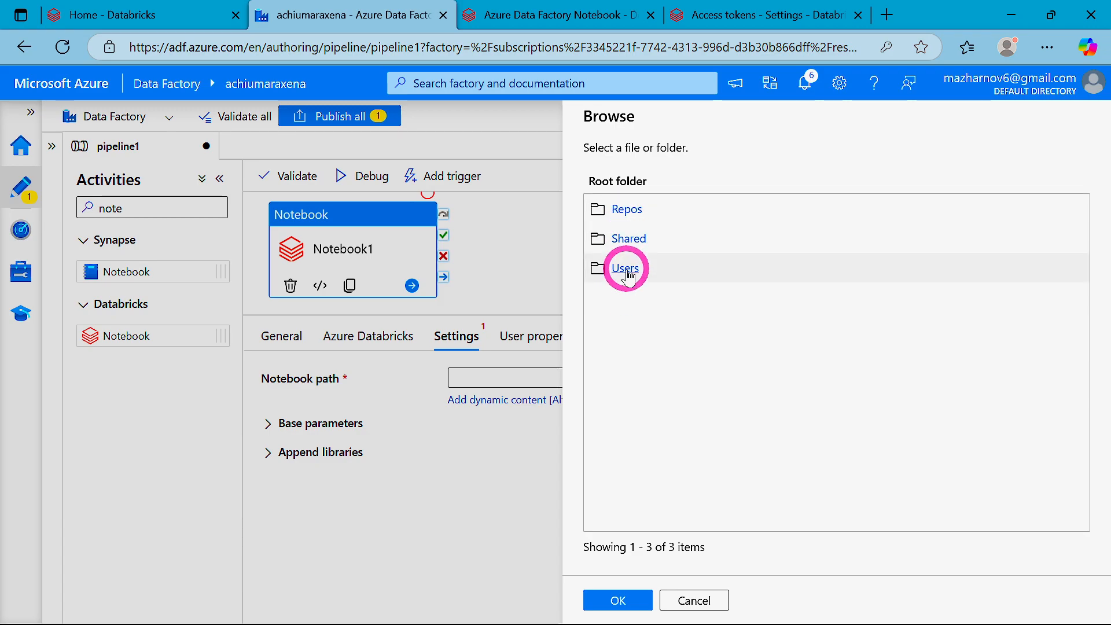
{"action": "left_click", "coordinate": [541, 15]}
{"action": "left_click", "coordinate": [767, 15]}
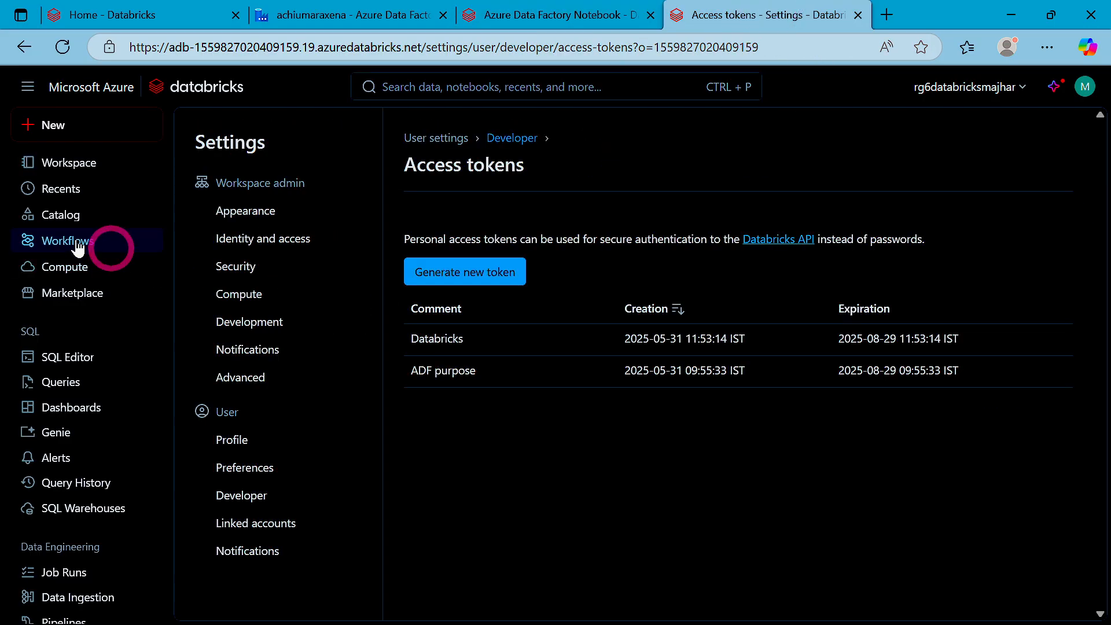
{"action": "left_click", "coordinate": [56, 162]}
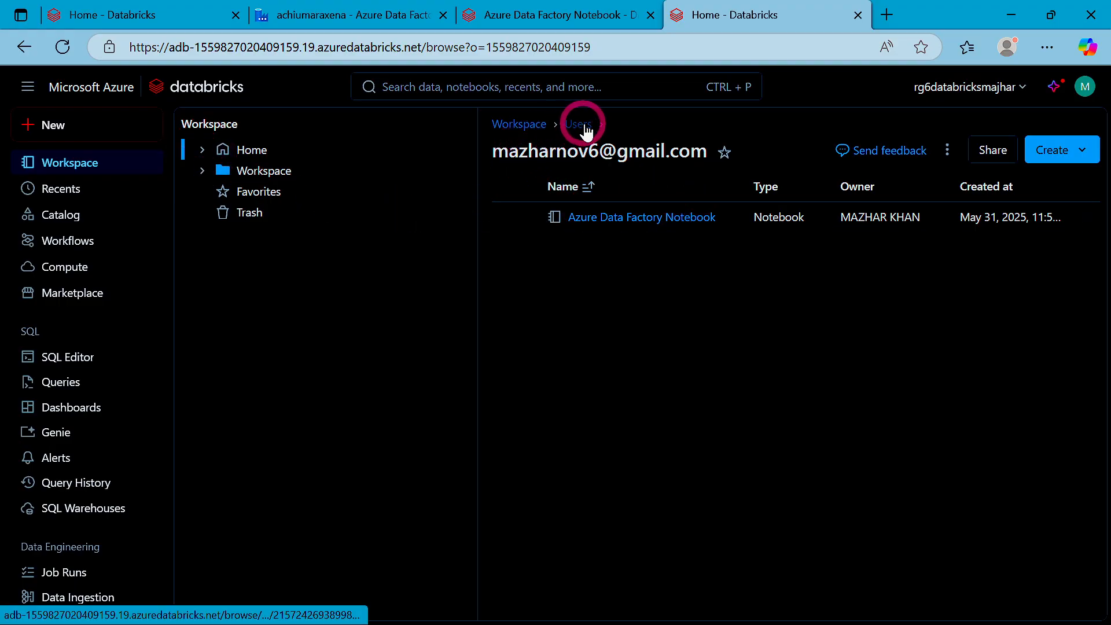
{"action": "left_click", "coordinate": [337, 17]}
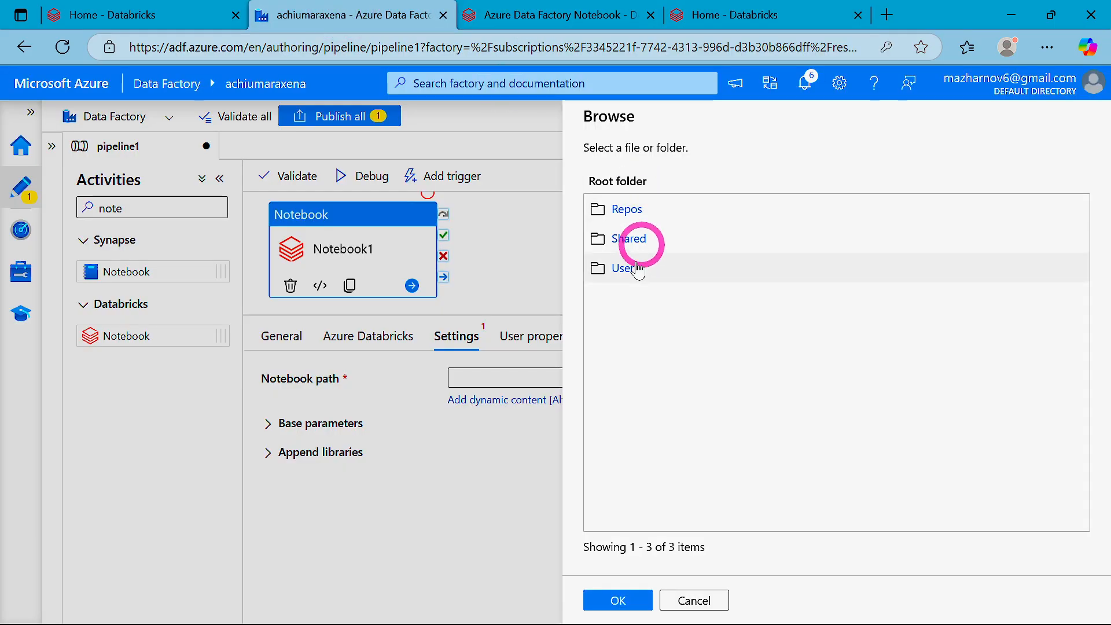
Step: Set the notebook path to Azure Data Factory Notebook in the user's own folder under Users
{"action": "left_click", "coordinate": [617, 267]}
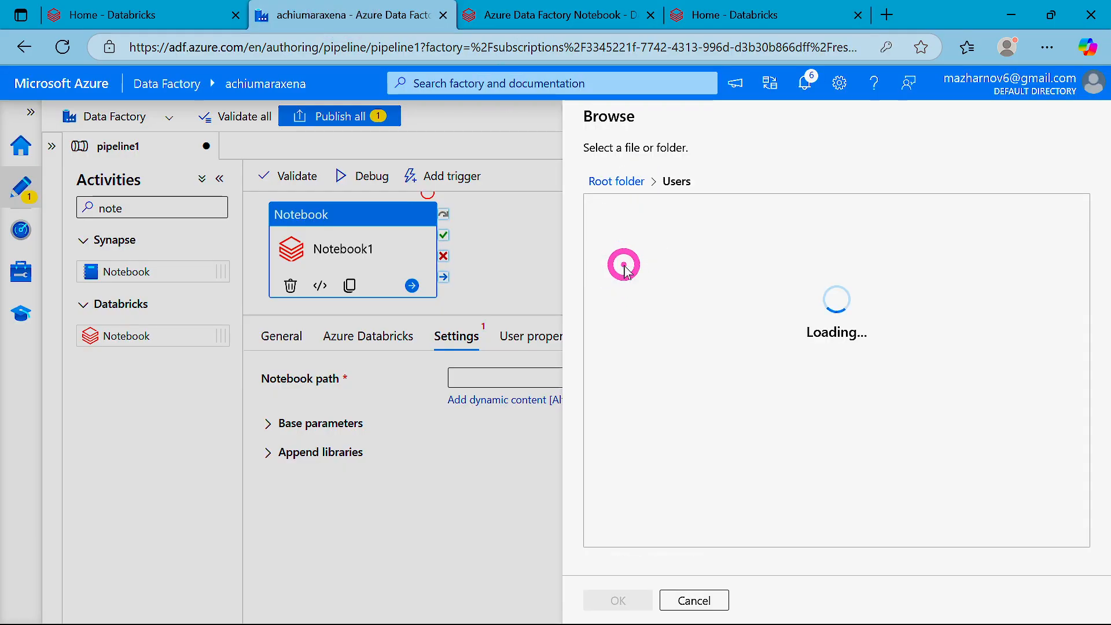
{"action": "left_click", "coordinate": [734, 18]}
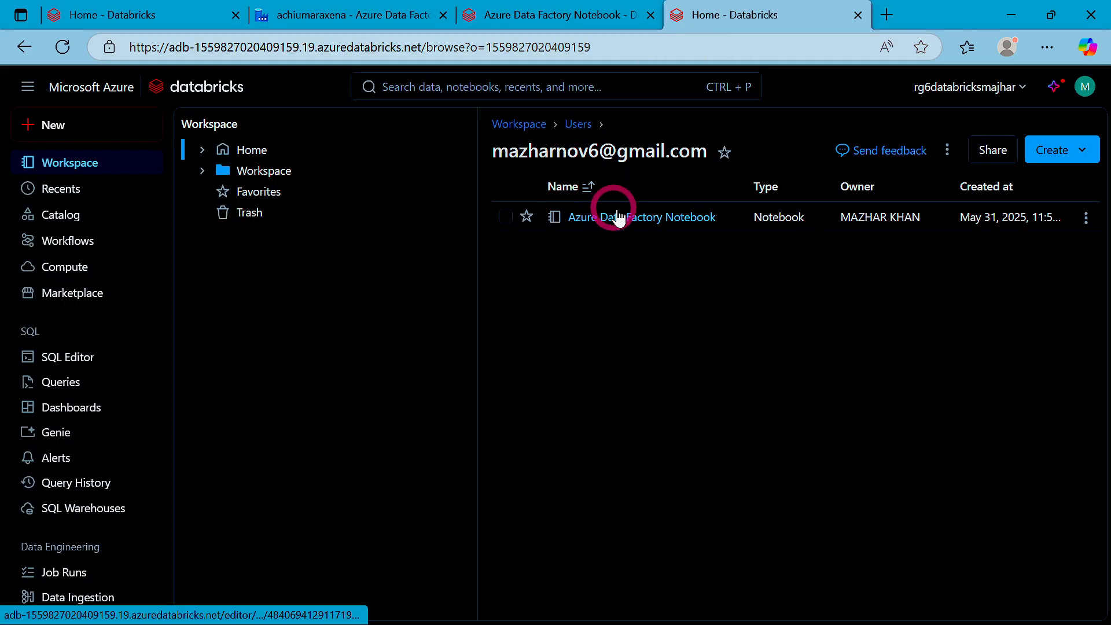
{"action": "left_click", "coordinate": [321, 7]}
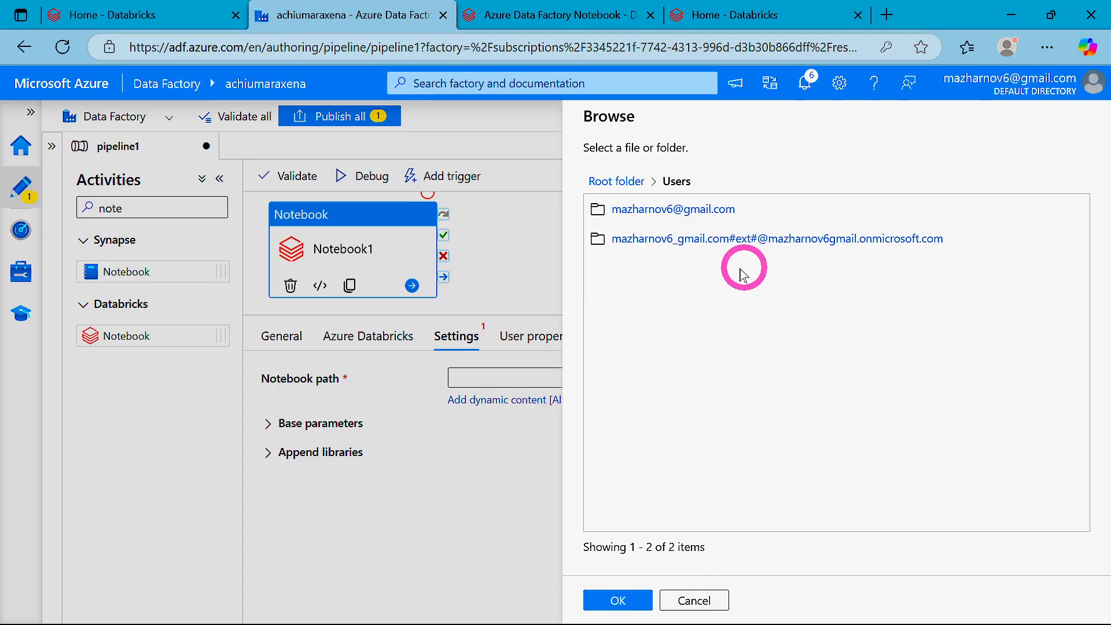
{"action": "left_click", "coordinate": [640, 210]}
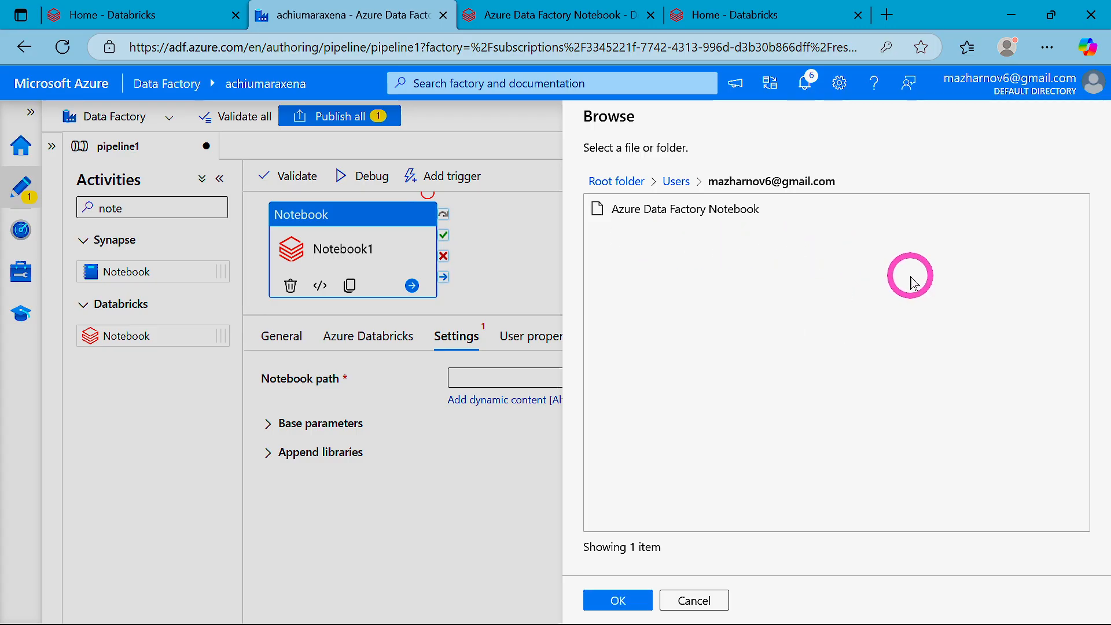
{"action": "left_click", "coordinate": [650, 225]}
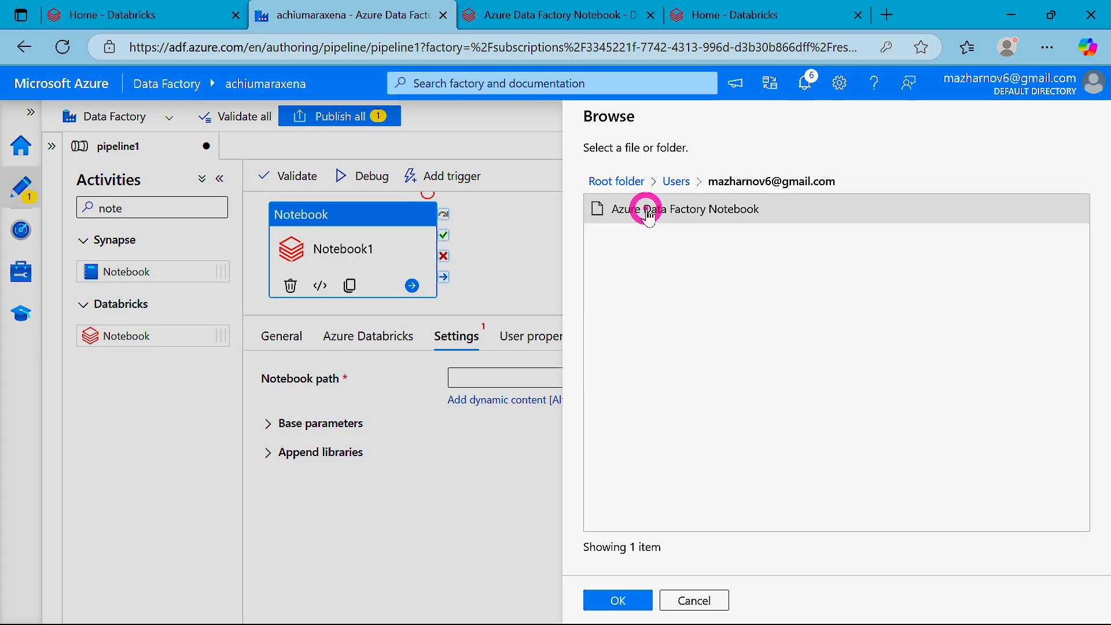
{"action": "left_click", "coordinate": [618, 601]}
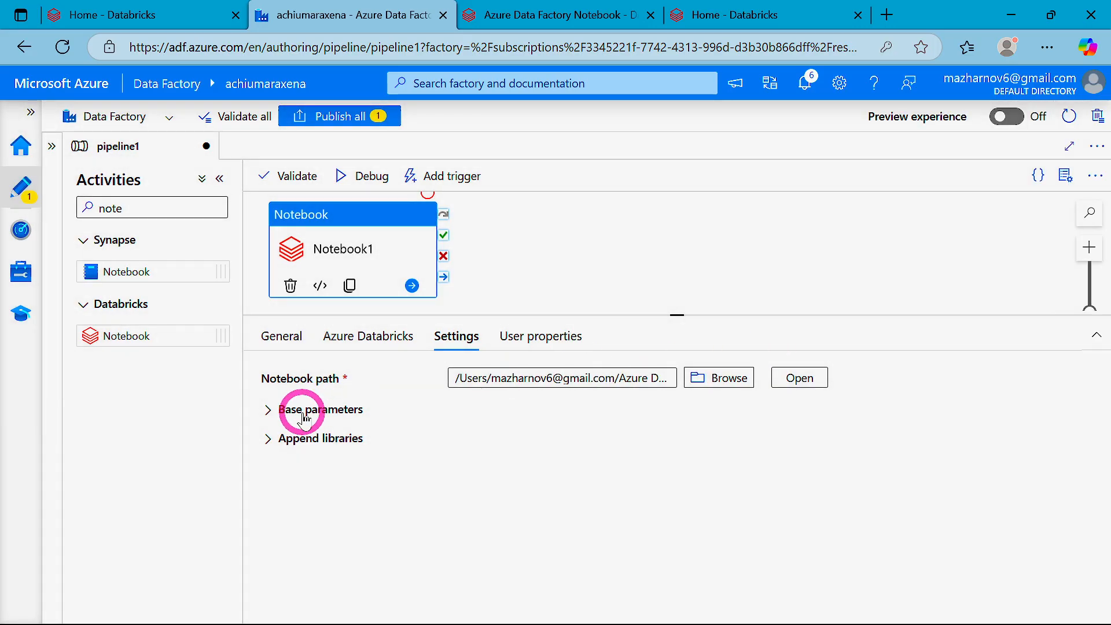
Step: Add a base parameter named folder with the value data_address to the Notebook activity
{"action": "left_click", "coordinate": [269, 411]}
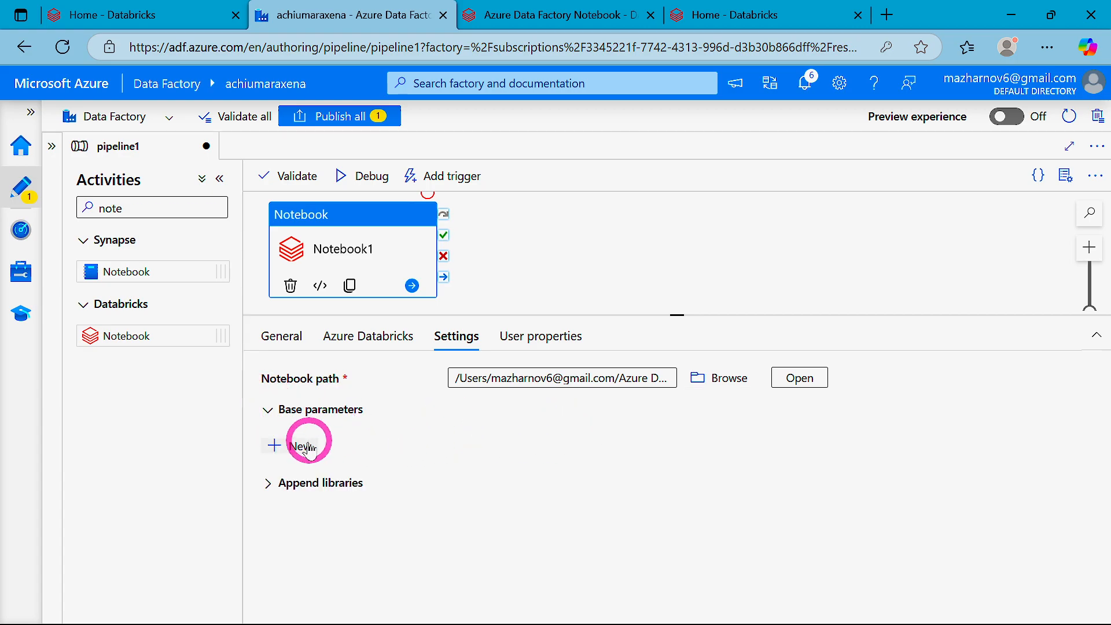
{"action": "left_click", "coordinate": [299, 446]}
{"action": "left_click", "coordinate": [367, 507]}
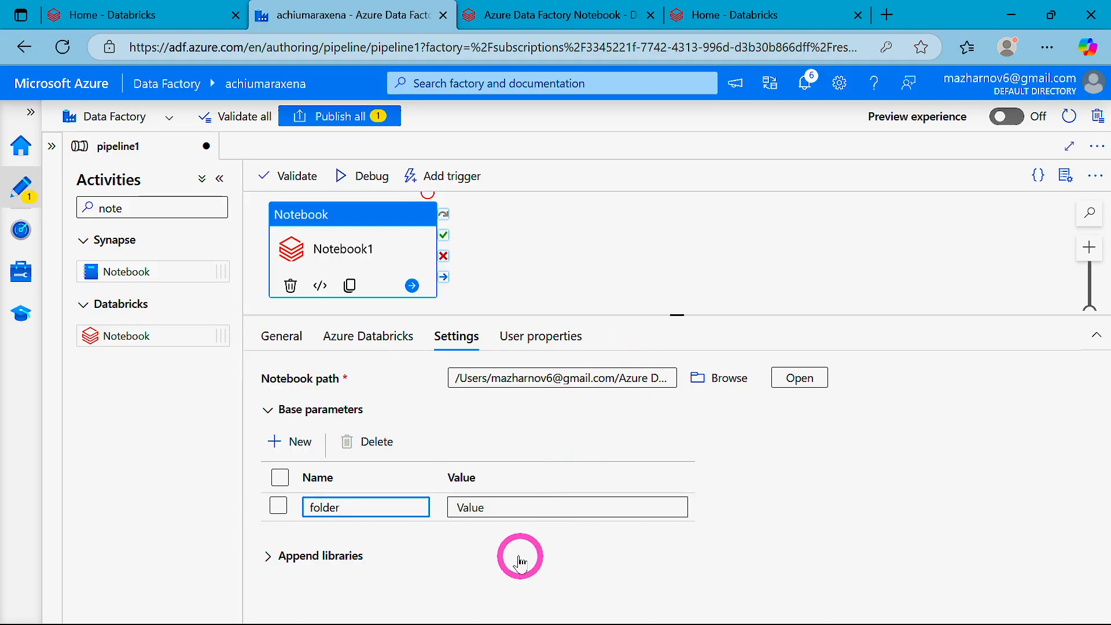
{"action": "left_click", "coordinate": [516, 507]}
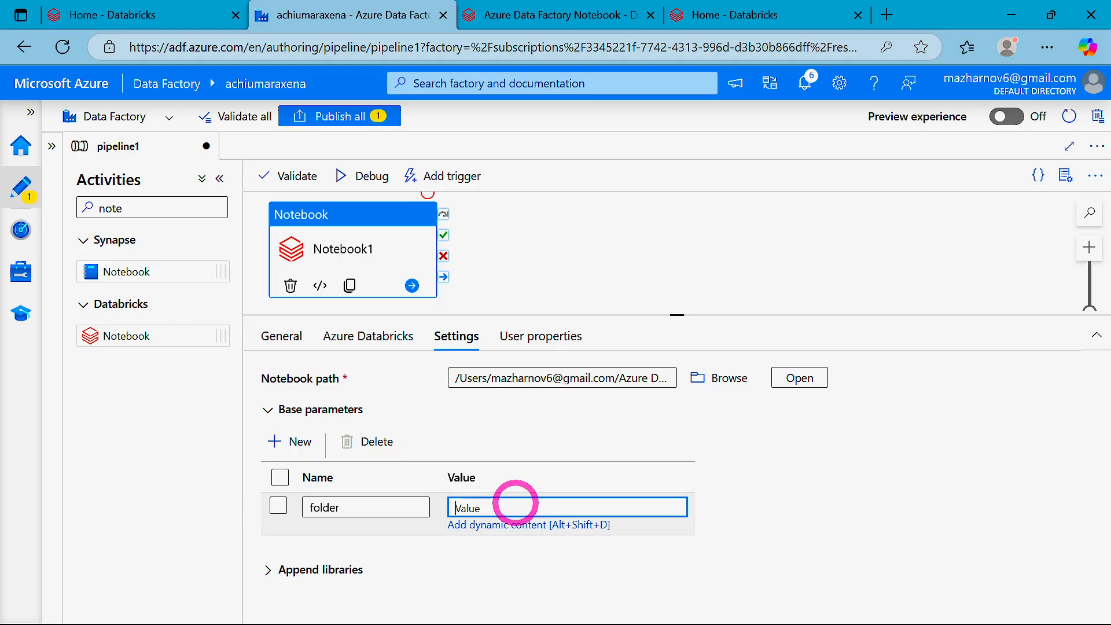
{"action": "type", "text": "data_address"}
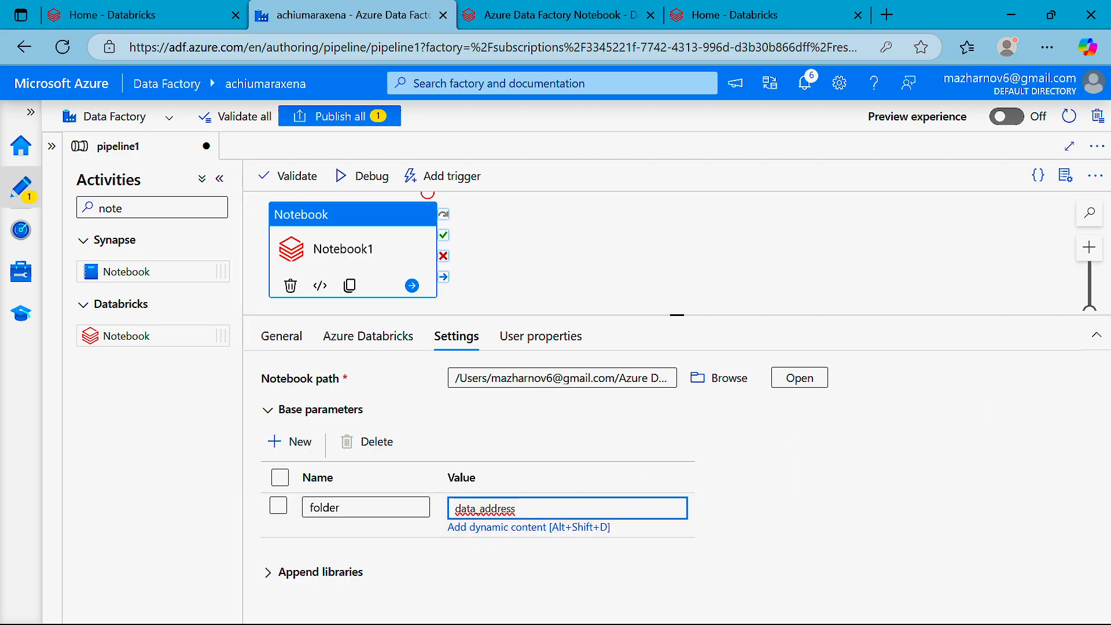
Step: Compare the folder parameter with the widget and path code of Azure Data Factory Notebook in Databricks, and return to Azure Data Factory
{"action": "left_click", "coordinate": [527, 14]}
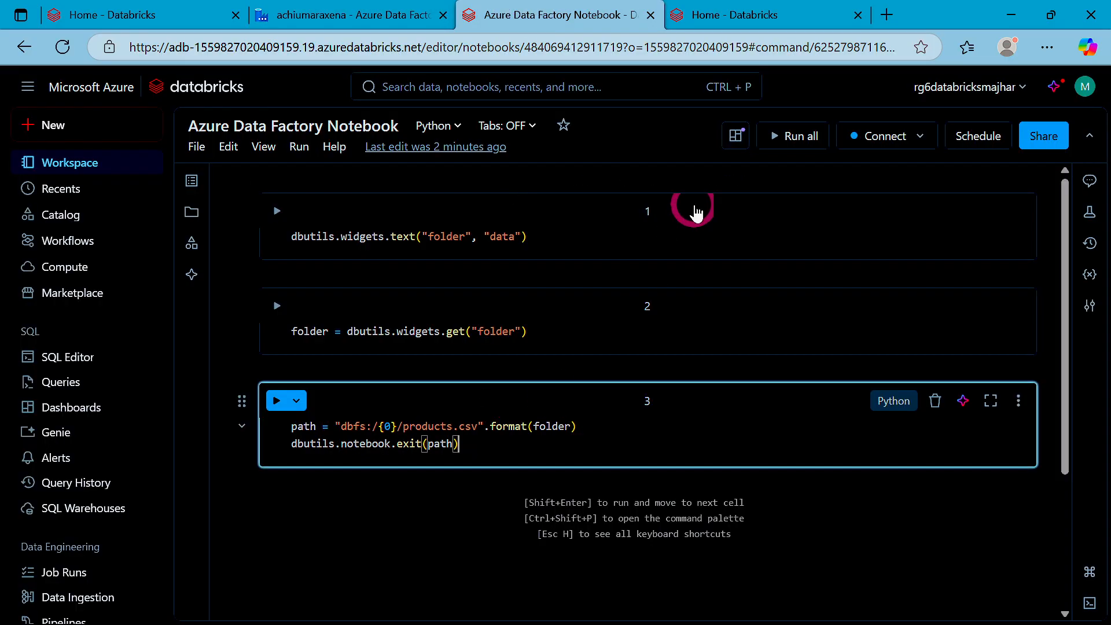
{"action": "left_click", "coordinate": [280, 13]}
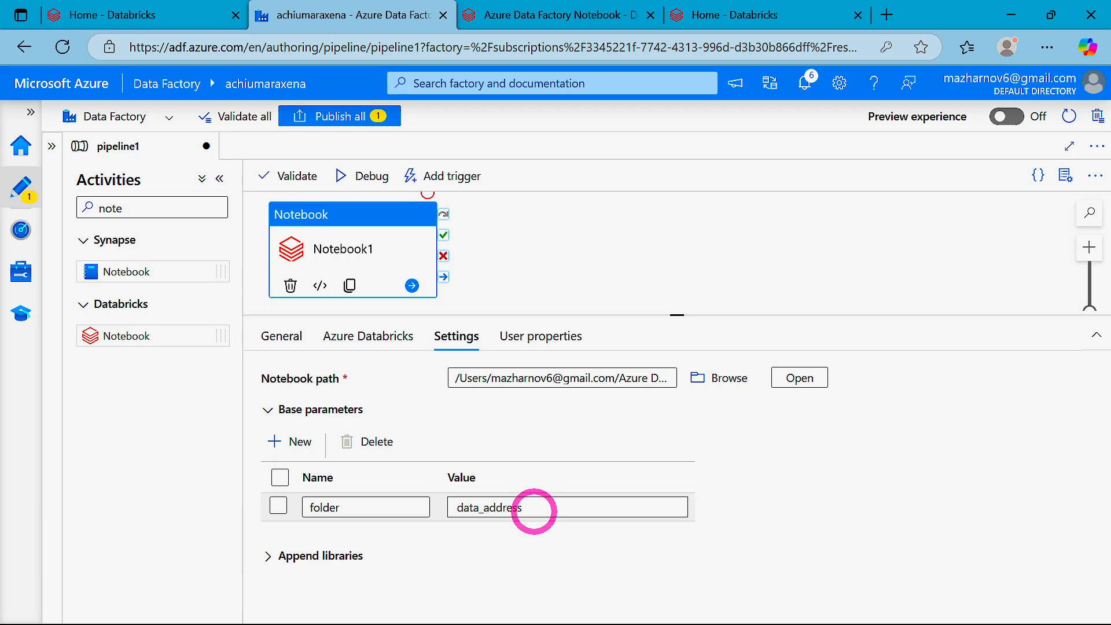
{"action": "left_click", "coordinate": [472, 12]}
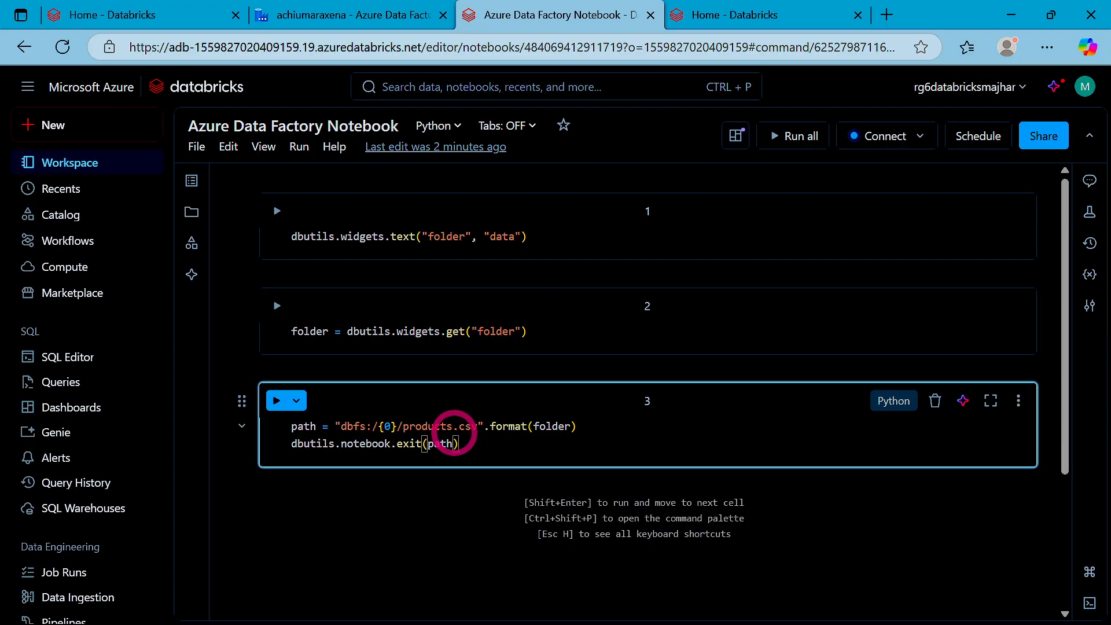
{"action": "left_click", "coordinate": [357, 28]}
Step: Examine the dynamic content options for the folder parameter's value, including variables, and leave the expression builder without adding an expression
{"action": "left_click", "coordinate": [518, 508]}
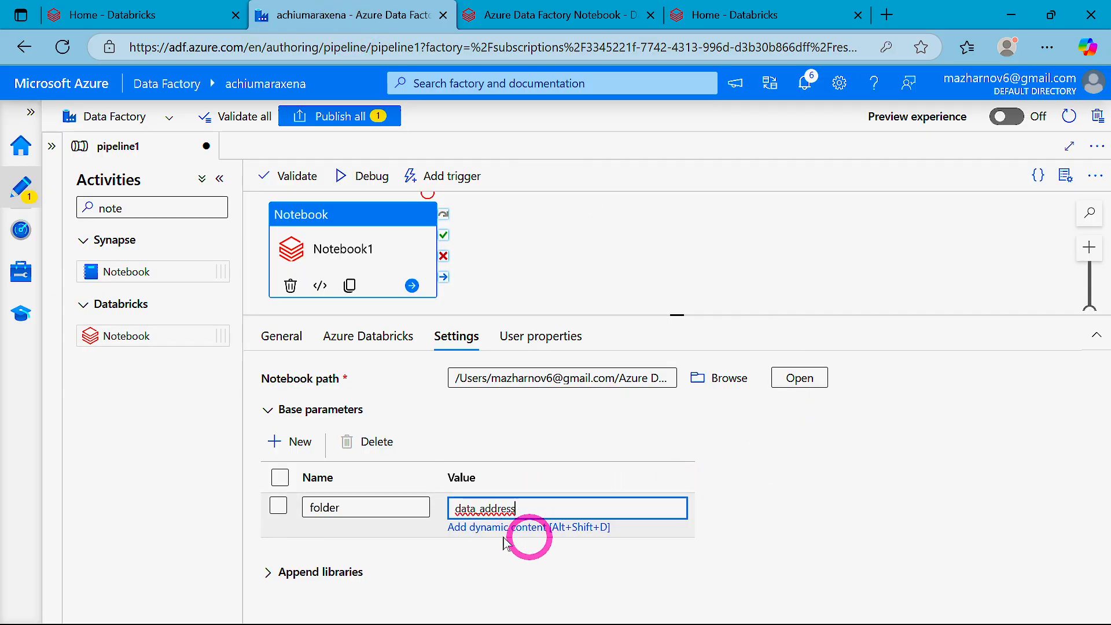
{"action": "left_click", "coordinate": [474, 527]}
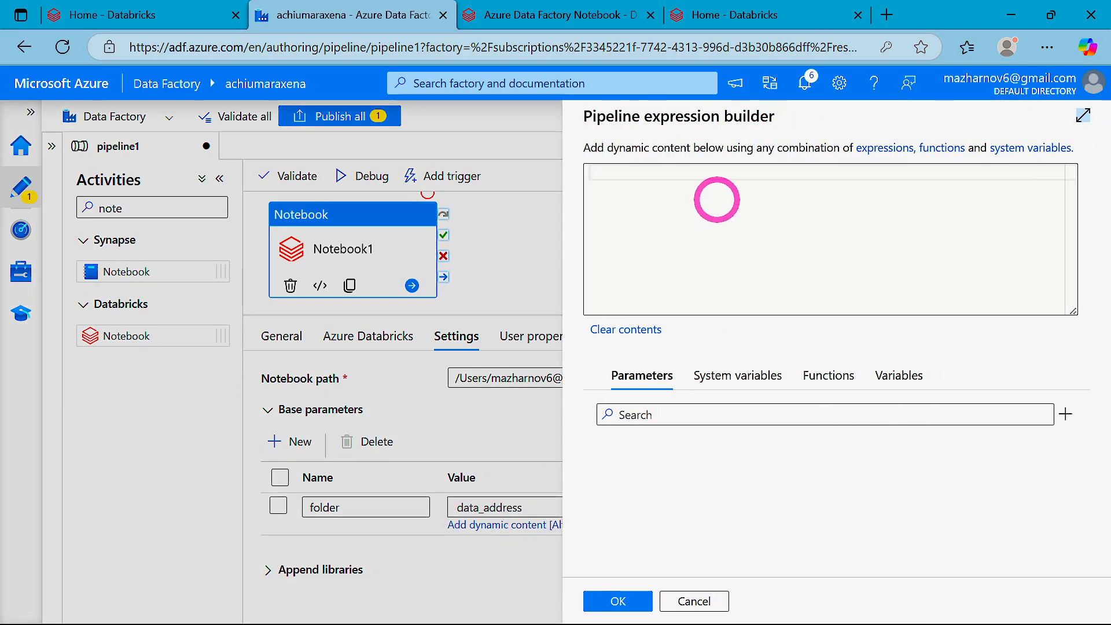
{"action": "left_click", "coordinate": [898, 376]}
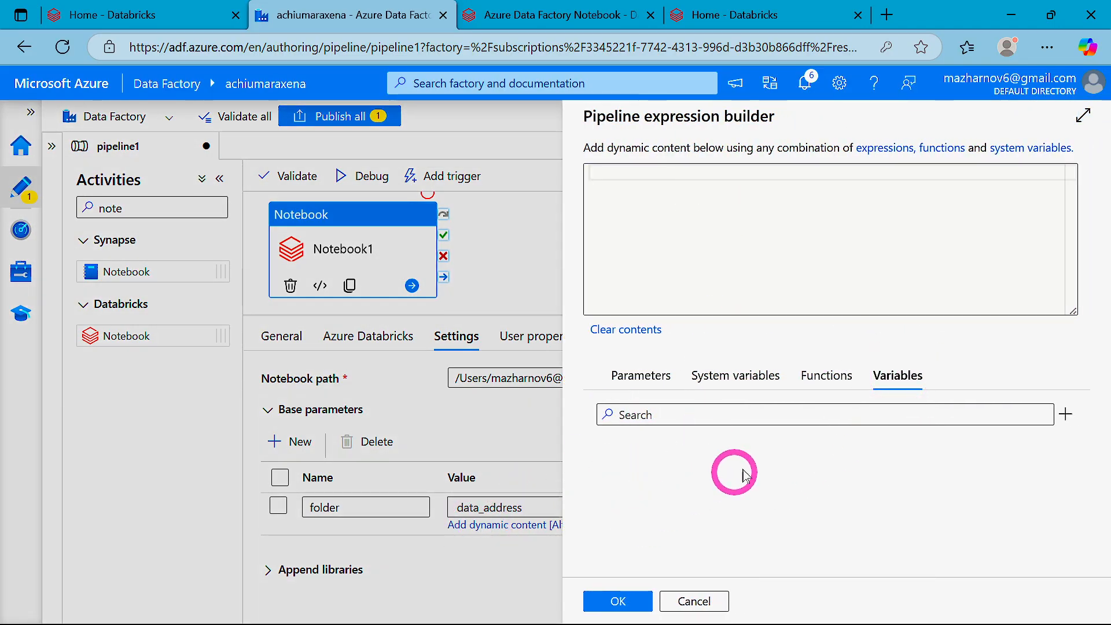
{"action": "left_click", "coordinate": [707, 599]}
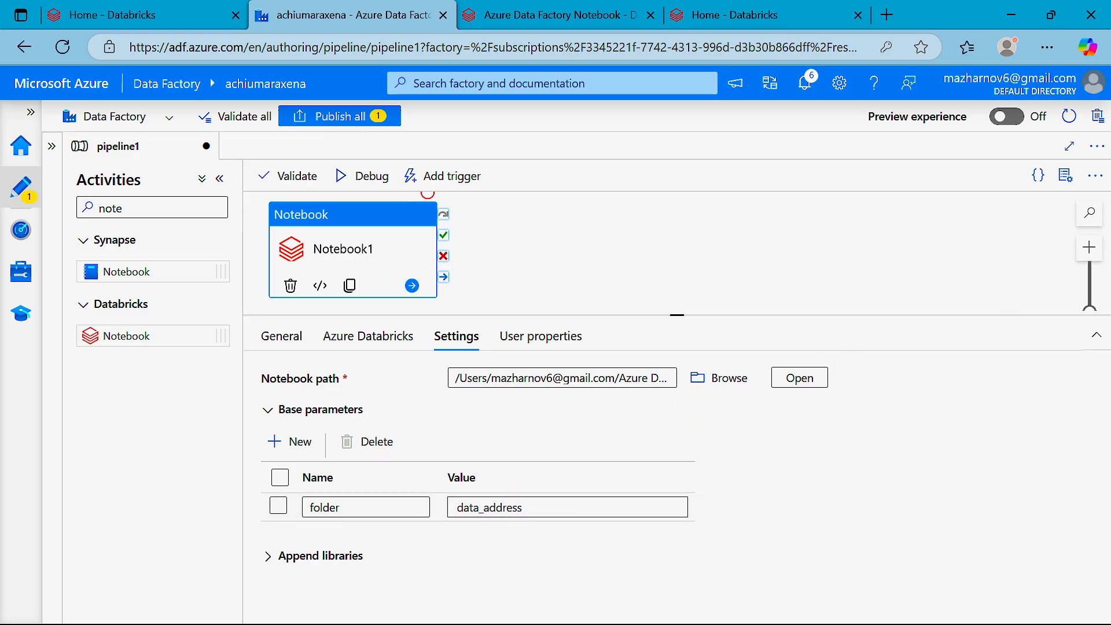
{"action": "left_click", "coordinate": [461, 503]}
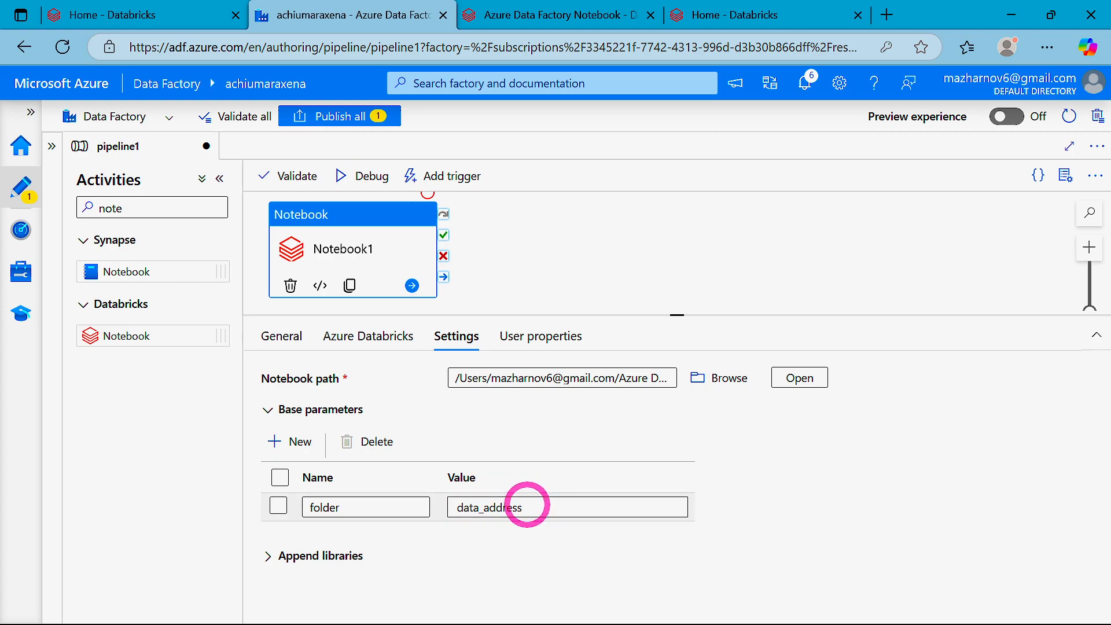
{"action": "left_click", "coordinate": [521, 508]}
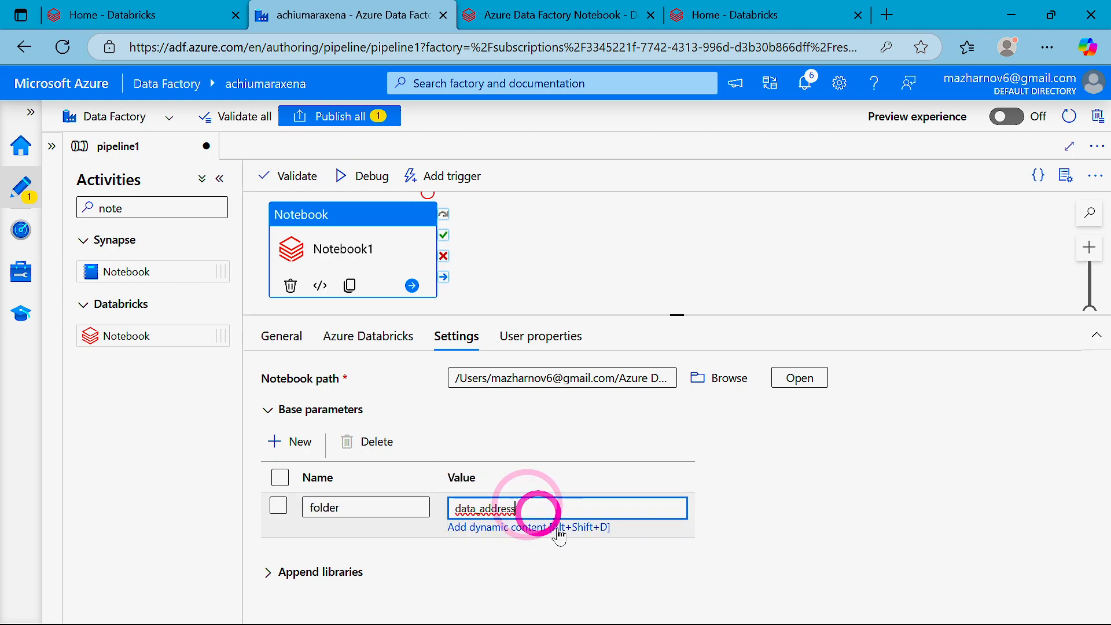
{"action": "left_click", "coordinate": [517, 528]}
{"action": "left_click", "coordinate": [658, 268]}
{"action": "left_click", "coordinate": [702, 598]}
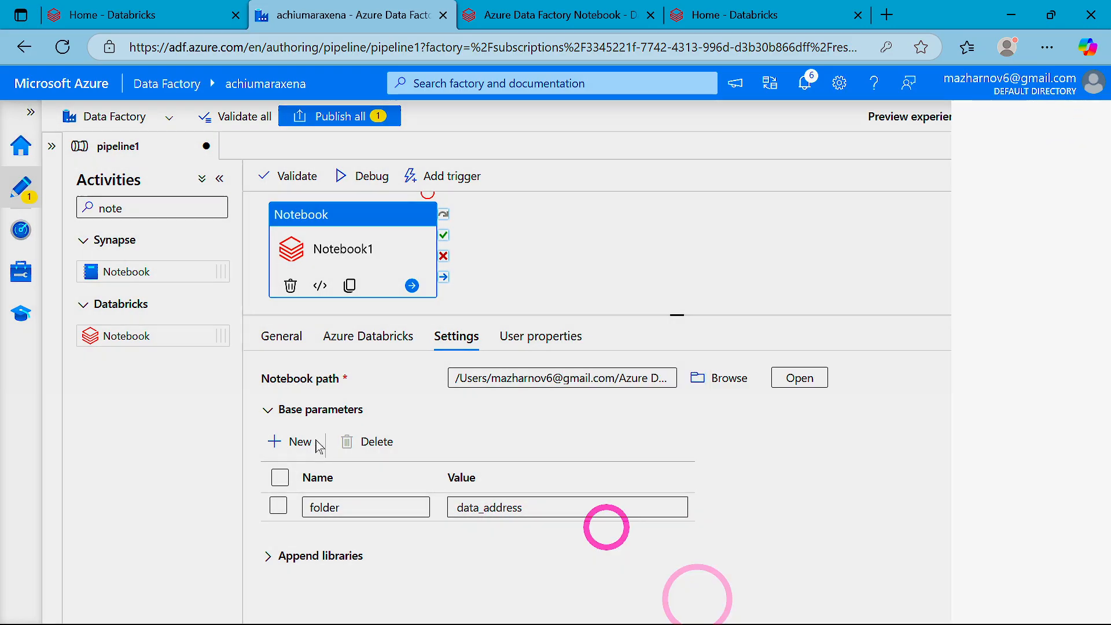
Step: Publish the pending pipeline1 changes to the live environment and start a debug run of the pipeline
{"action": "left_click", "coordinate": [351, 119]}
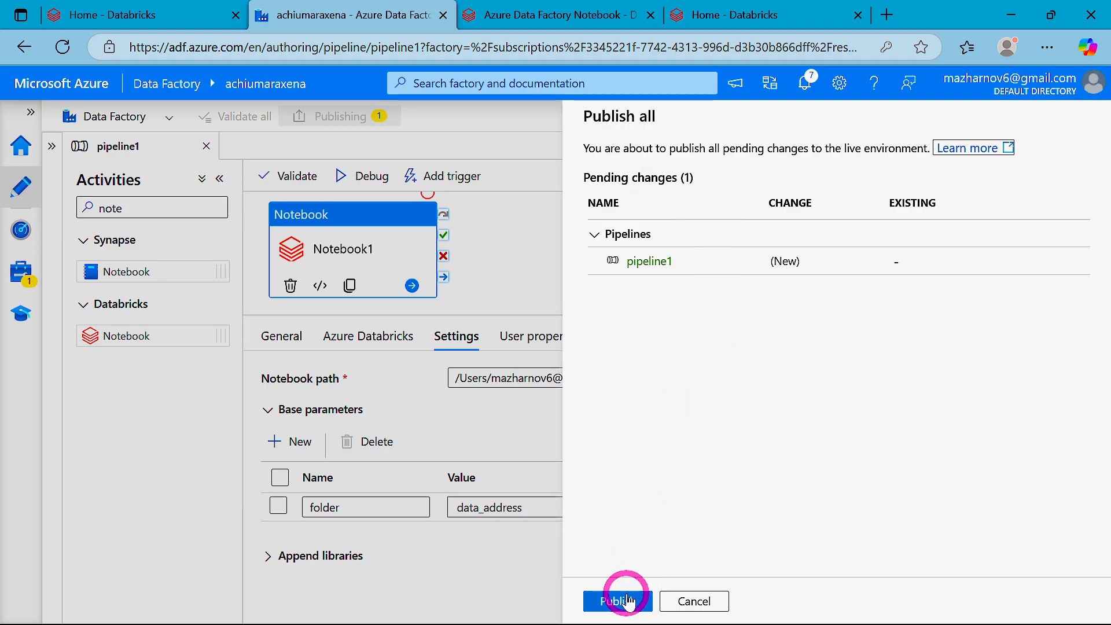
{"action": "left_click", "coordinate": [622, 599]}
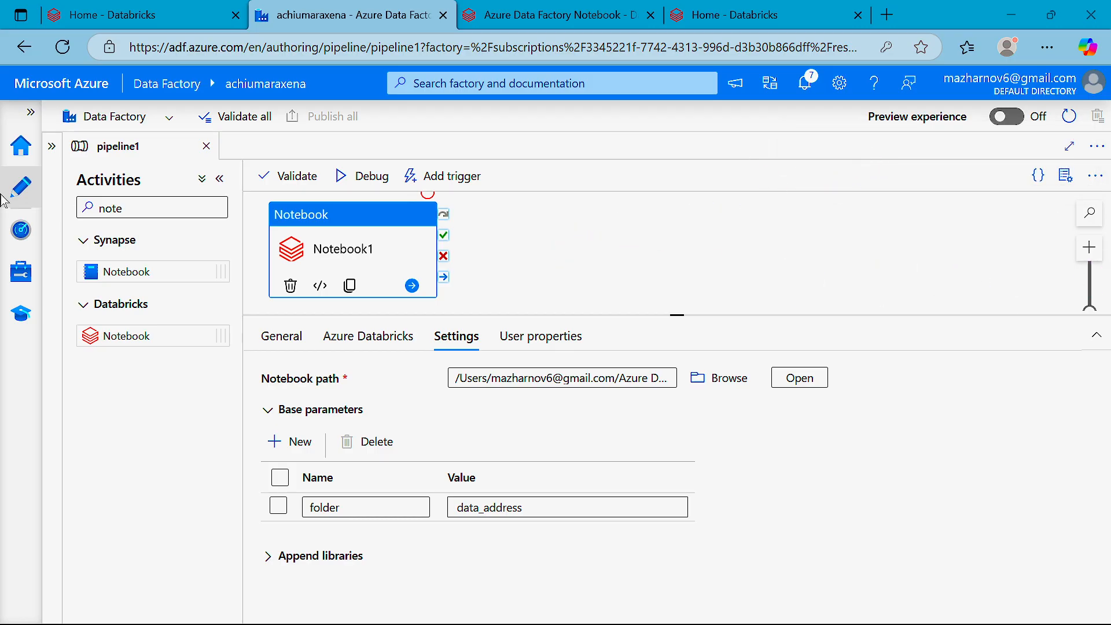
{"action": "left_click_drag", "start_coordinate": [185, 99], "coordinate": [995, 592]}
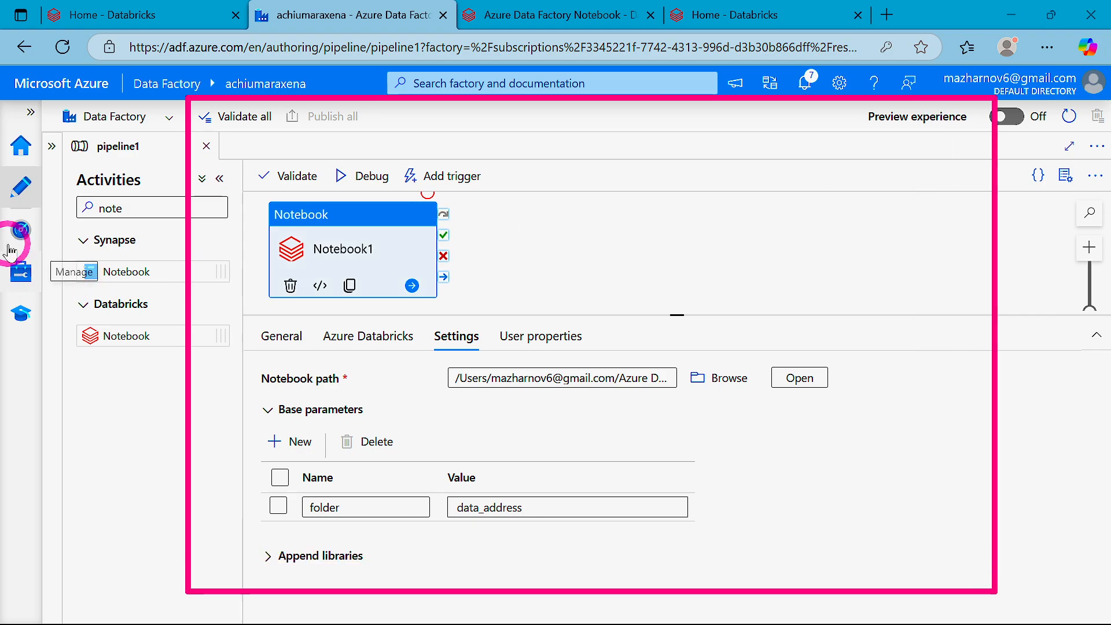
{"action": "left_click", "coordinate": [367, 179]}
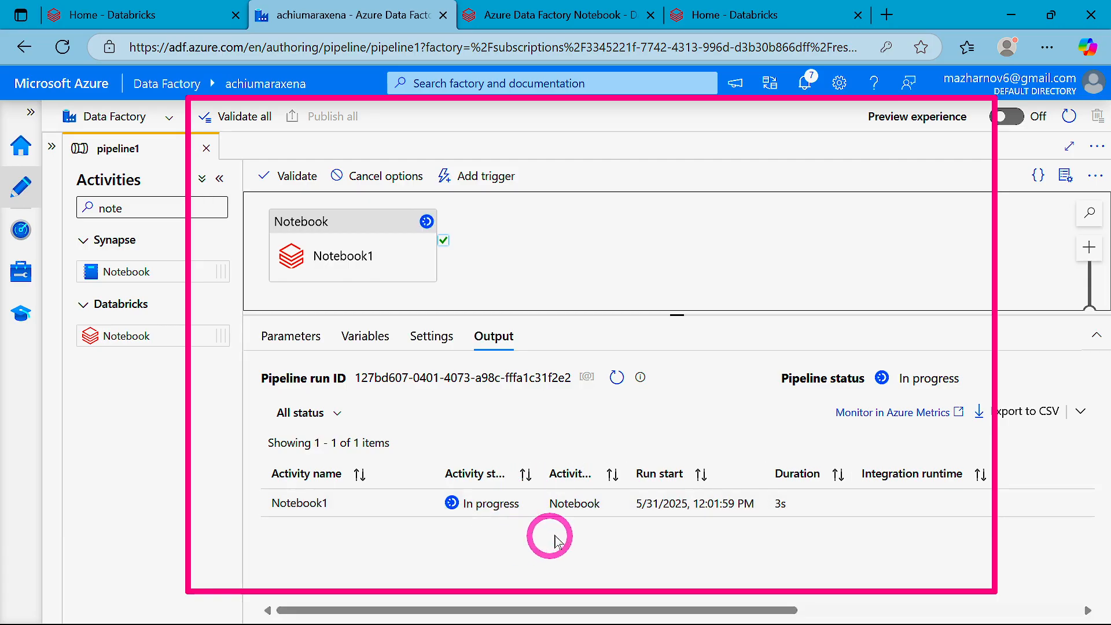
Step: View the enlarged details of the Notebook1 activity run and open its run page in Databricks
{"action": "mouse_move", "coordinate": [451, 499]}
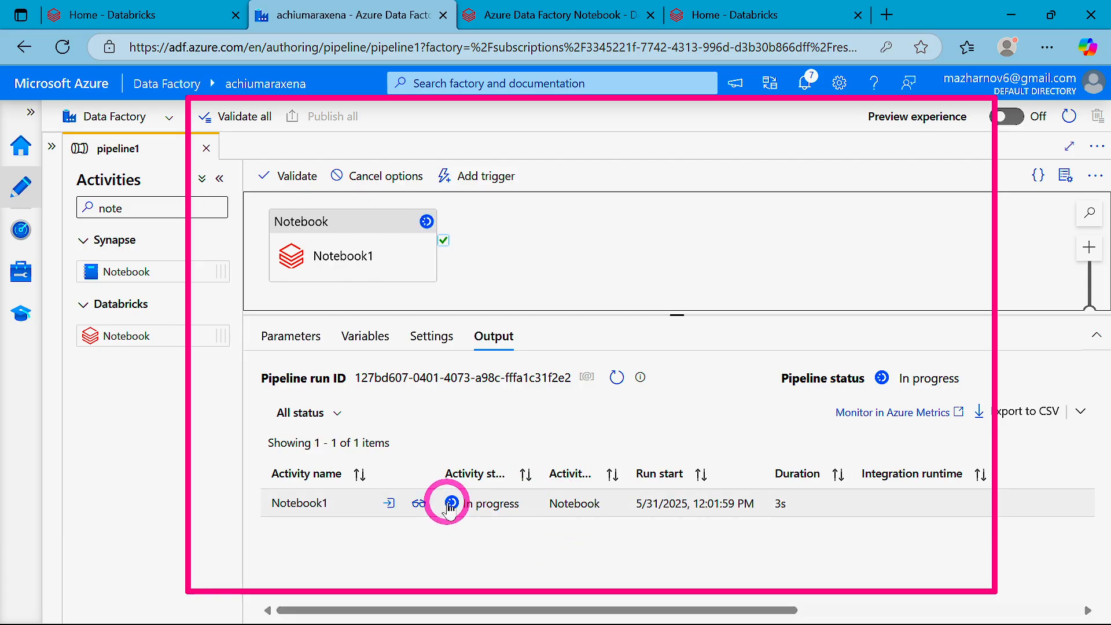
{"action": "left_click", "coordinate": [418, 507]}
{"action": "left_click", "coordinate": [614, 374]}
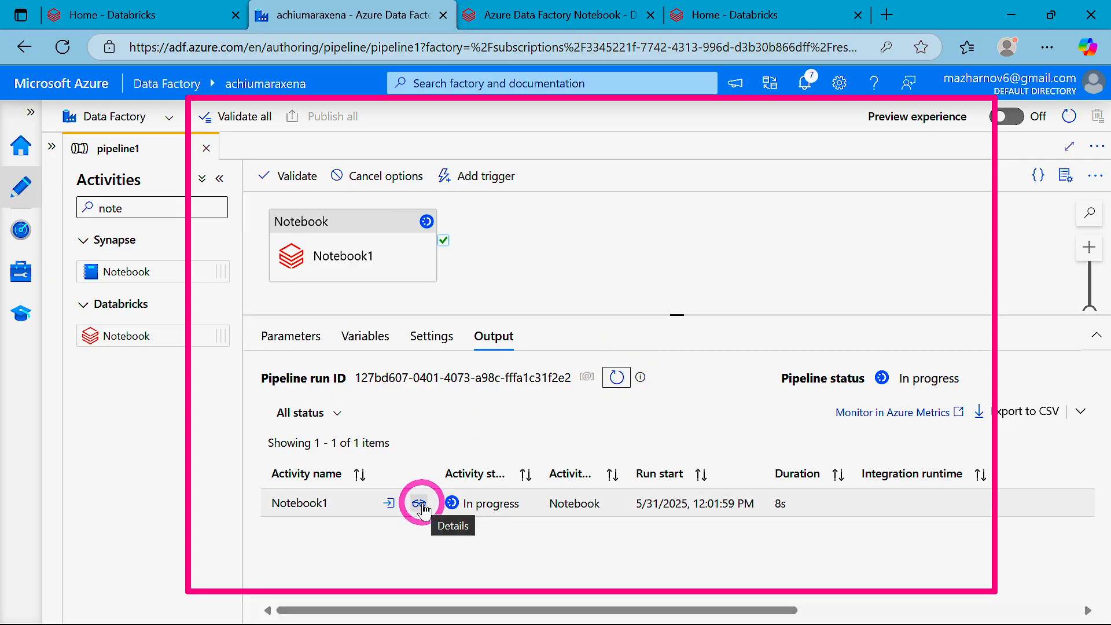
{"action": "left_click", "coordinate": [420, 505]}
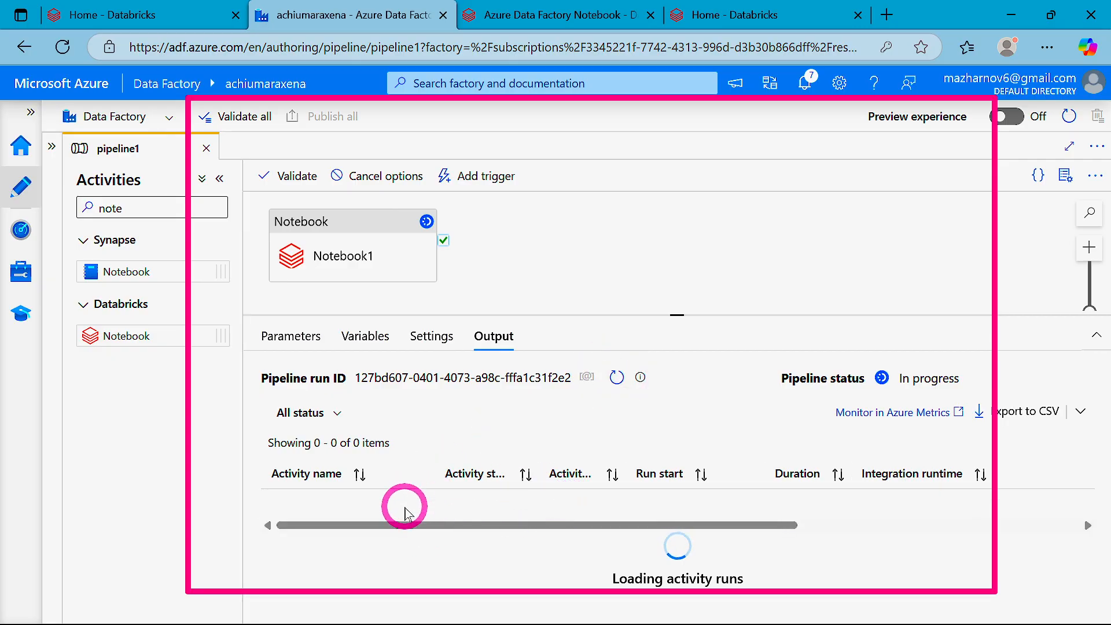
{"action": "left_click", "coordinate": [418, 505]}
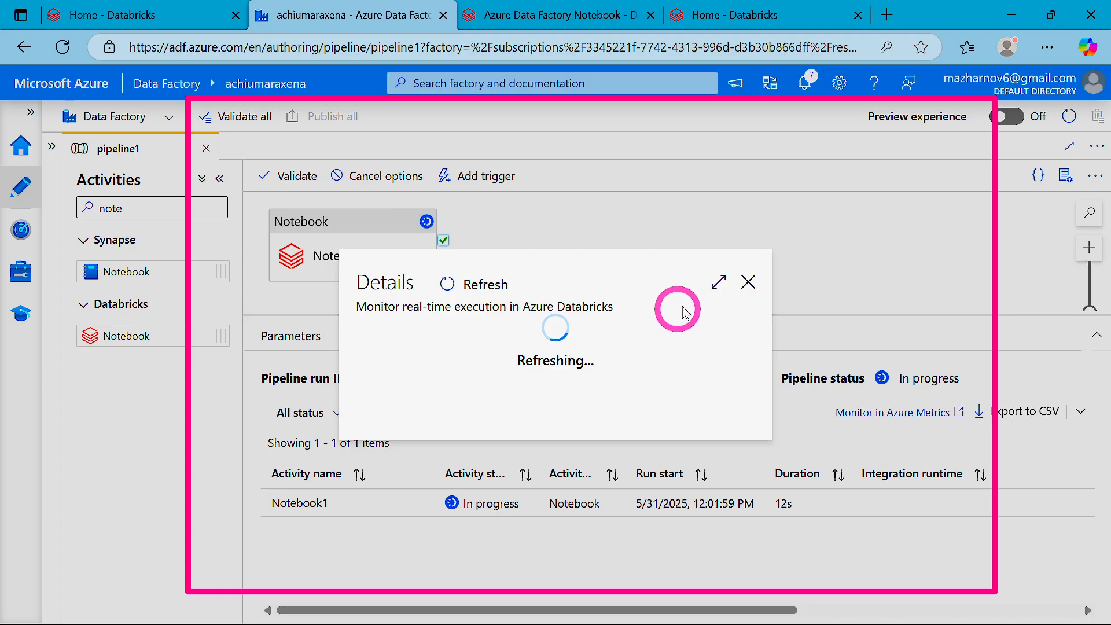
{"action": "left_click", "coordinate": [719, 282]}
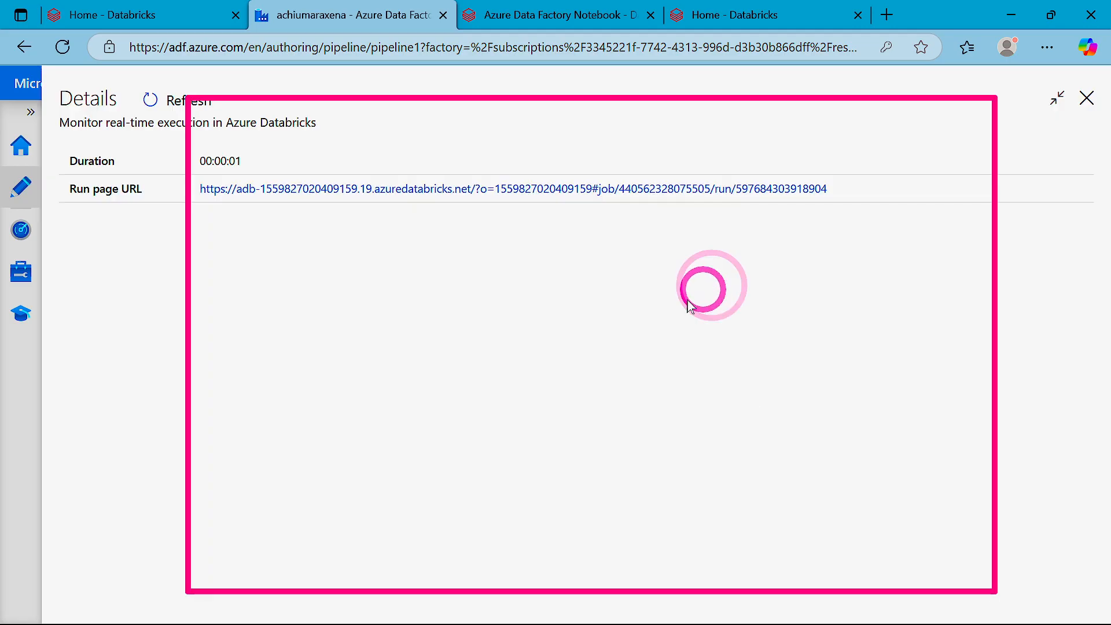
{"action": "left_click", "coordinate": [263, 191]}
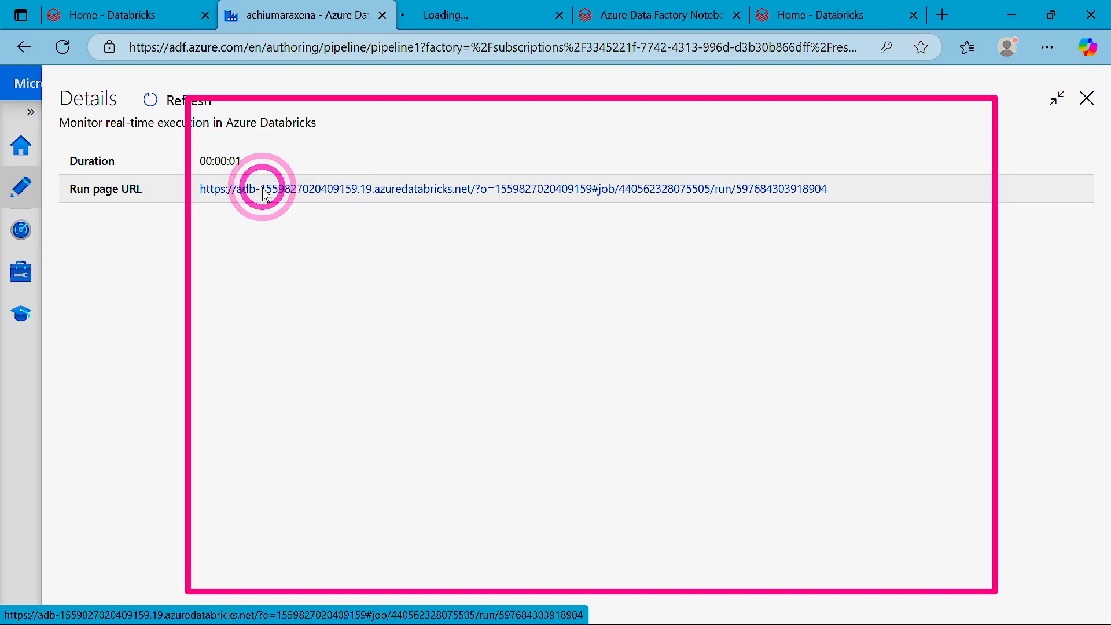
{"action": "left_click", "coordinate": [488, 8]}
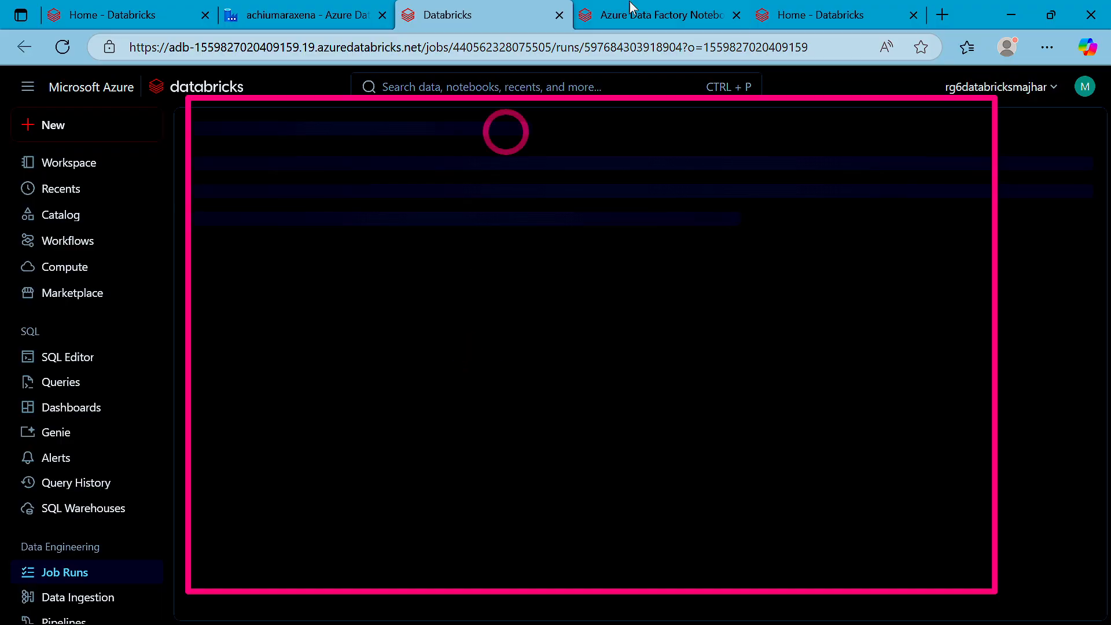
Step: Check the pipeline's job in the Databricks job runs list, widening the Start time and Status columns
{"action": "left_click", "coordinate": [649, 17]}
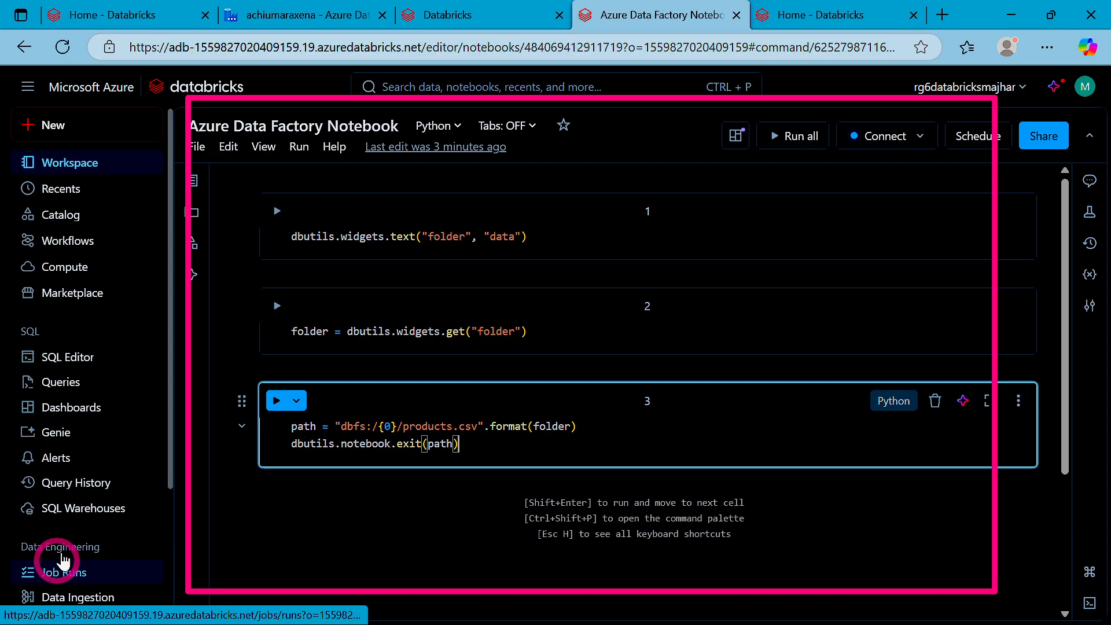
{"action": "scroll", "coordinate": [53, 538], "scroll_direction": "down", "scroll_amount": 2}
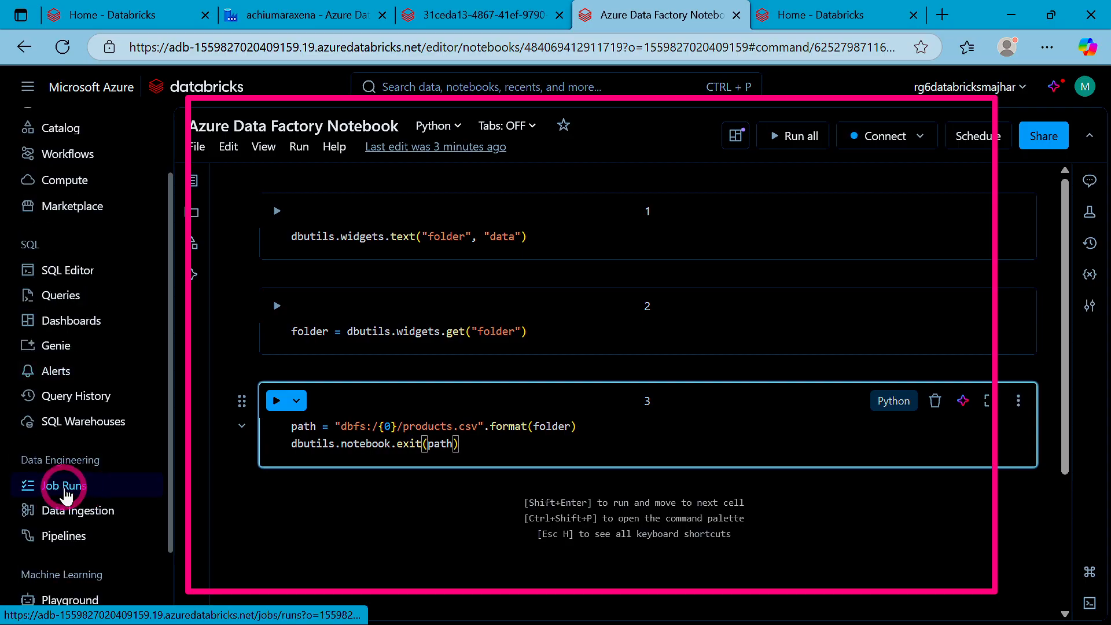
{"action": "left_click", "coordinate": [63, 487]}
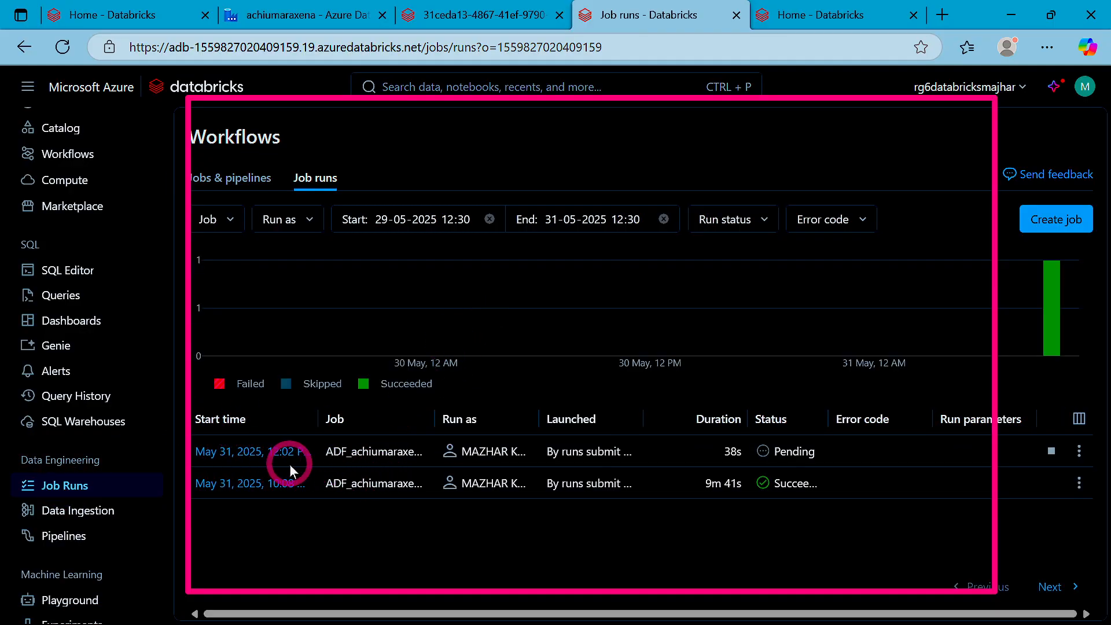
{"action": "left_click_drag", "start_coordinate": [357, 421], "coordinate": [440, 420]}
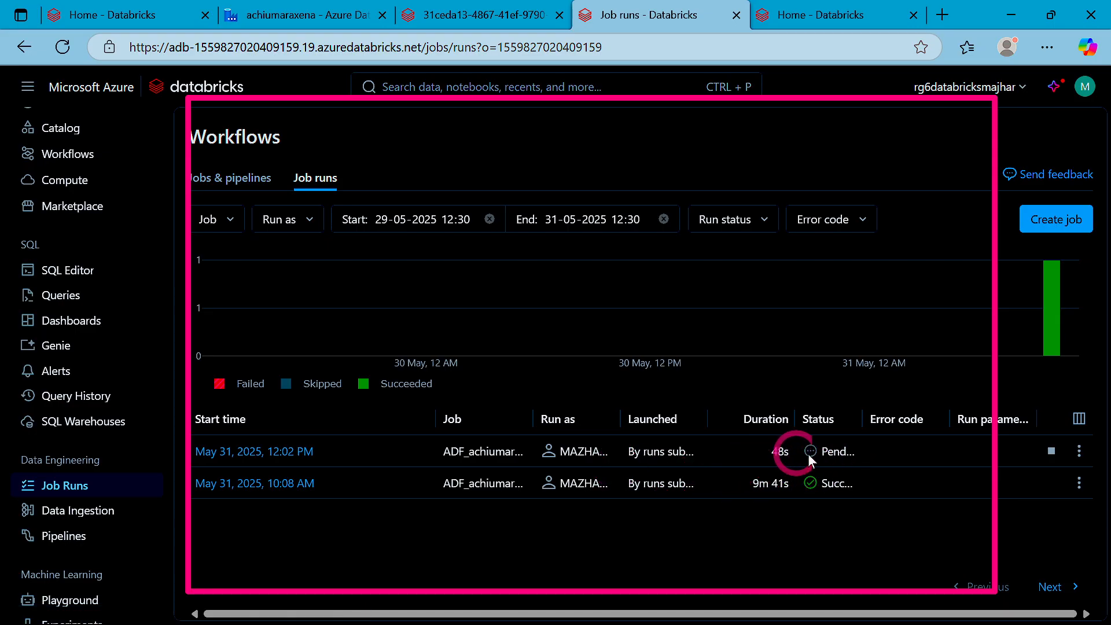
{"action": "left_click_drag", "start_coordinate": [861, 418], "coordinate": [893, 418]}
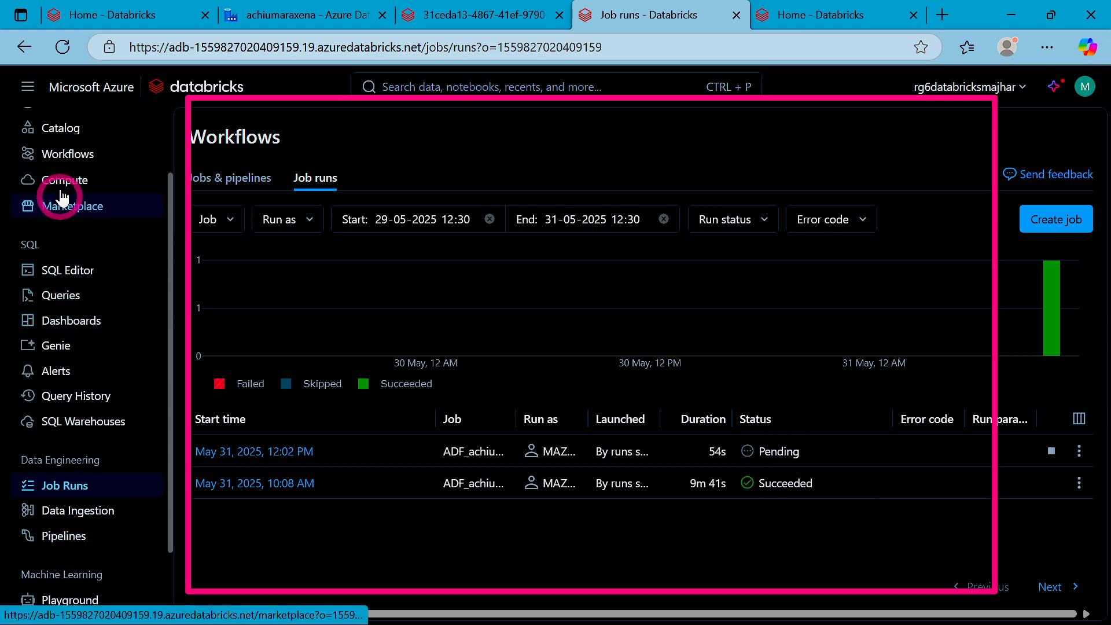
Step: Check the state of the run's cluster in the Databricks job compute list, comparing it with the job runs list
{"action": "left_click", "coordinate": [811, 16]}
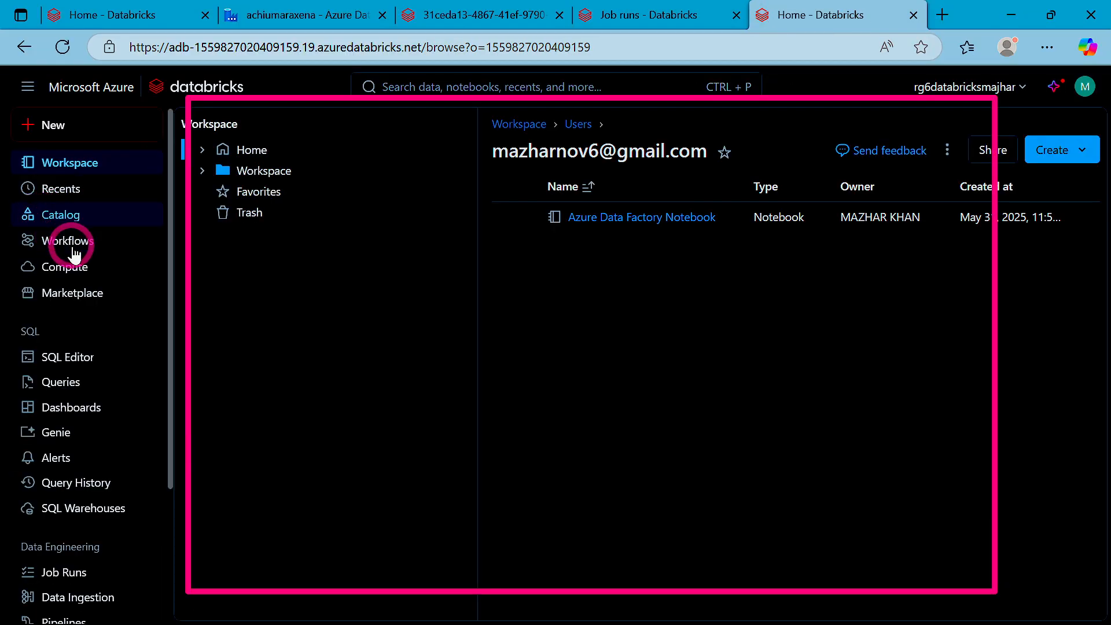
{"action": "left_click", "coordinate": [64, 266]}
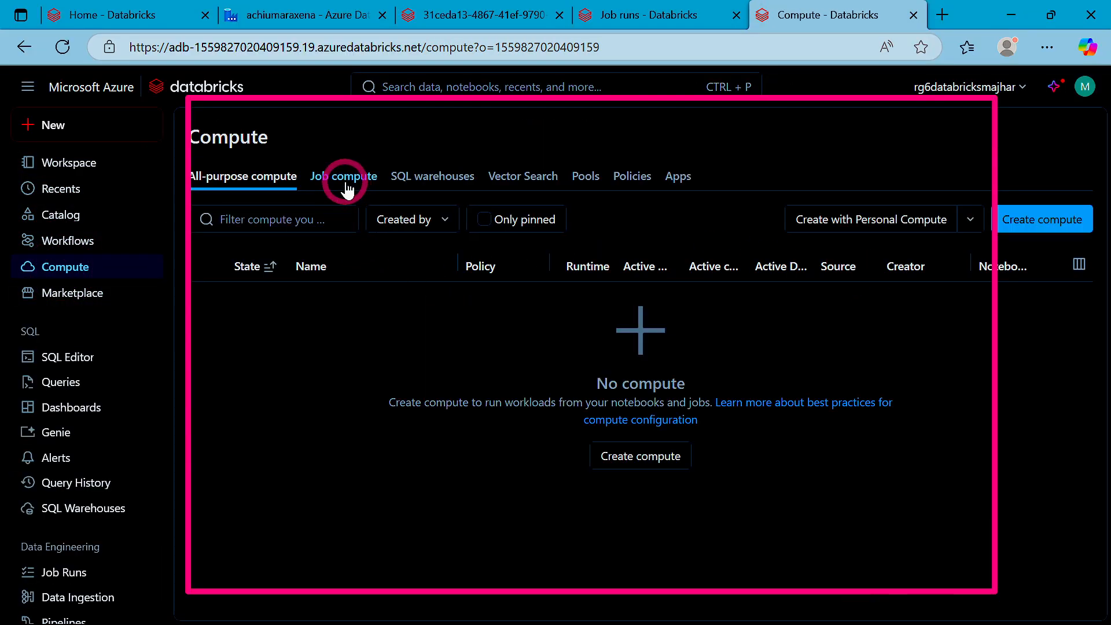
{"action": "left_click", "coordinate": [347, 185]}
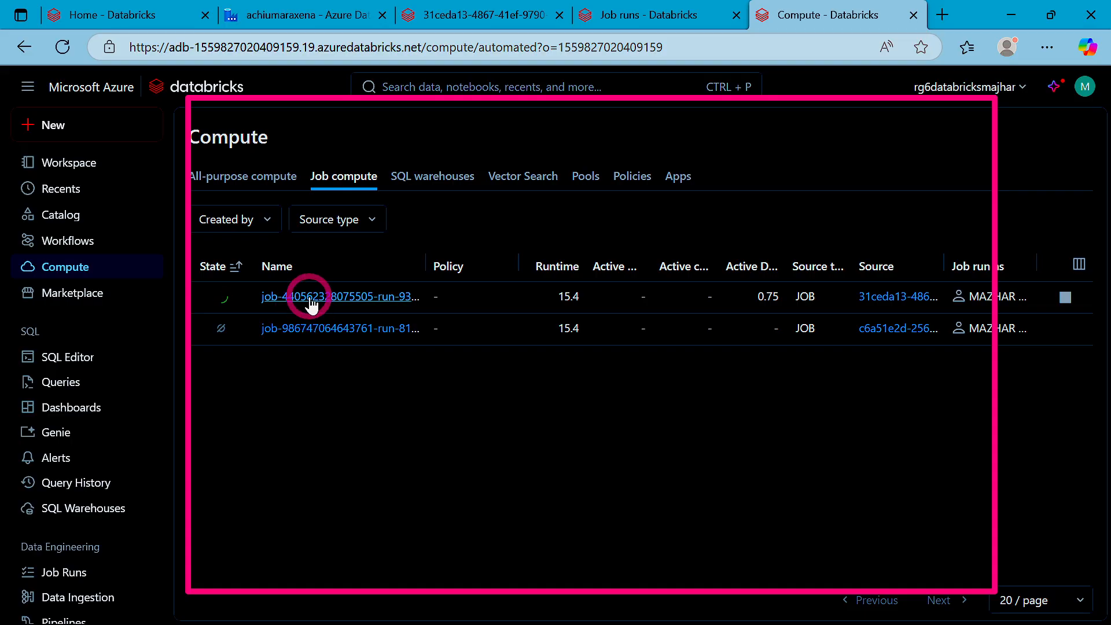
{"action": "left_click", "coordinate": [610, 15]}
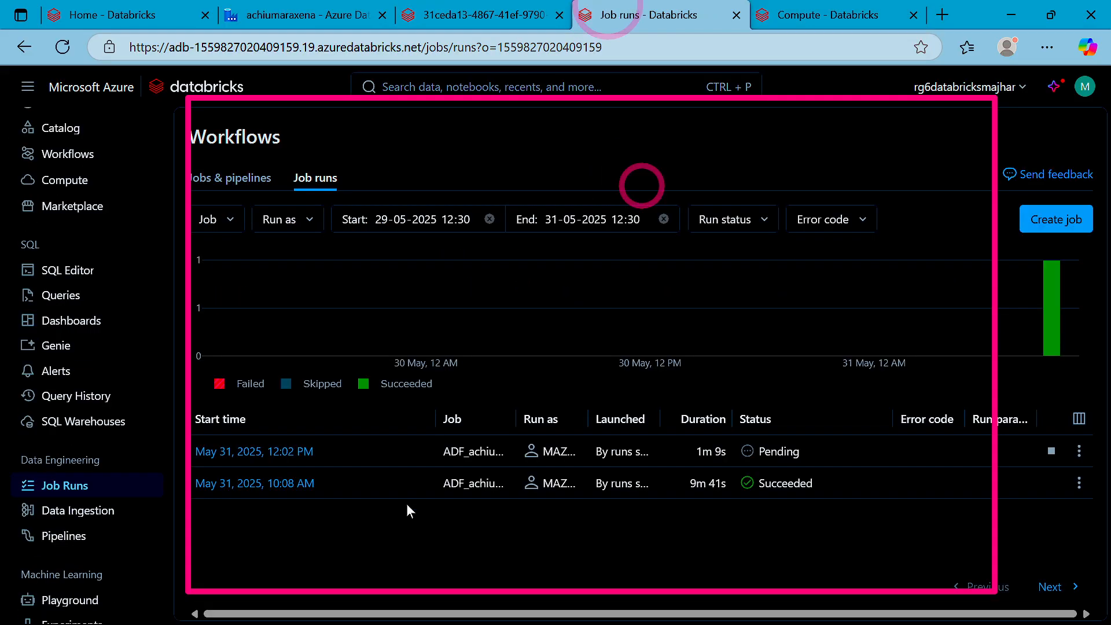
{"action": "left_click", "coordinate": [834, 15]}
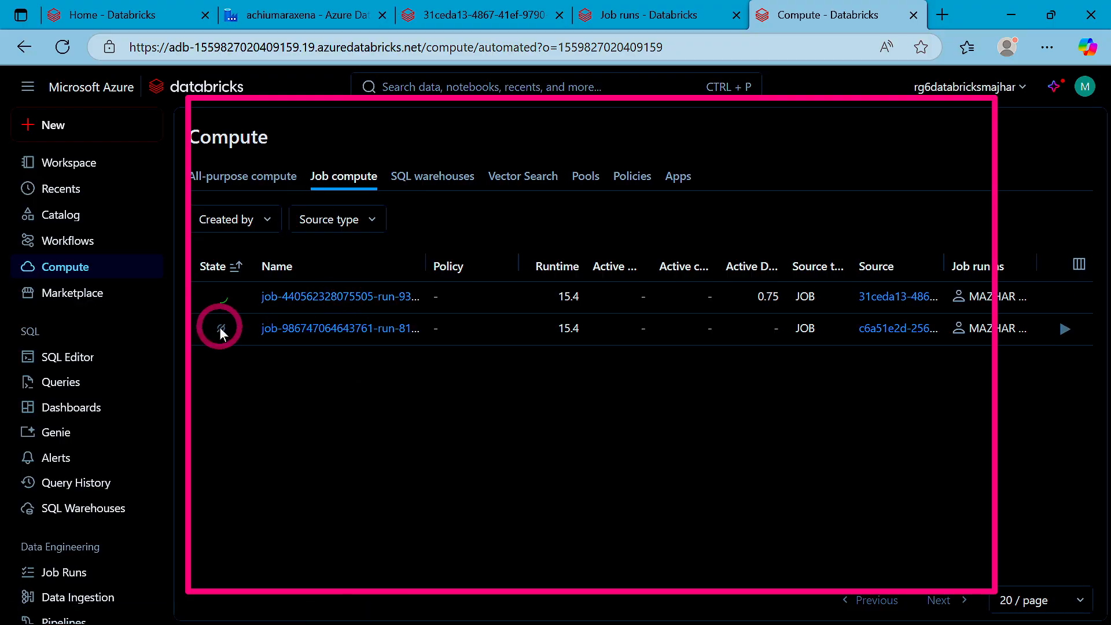
Step: Compare the all-purpose compute list with the job compute list in Databricks
{"action": "left_click", "coordinate": [264, 179]}
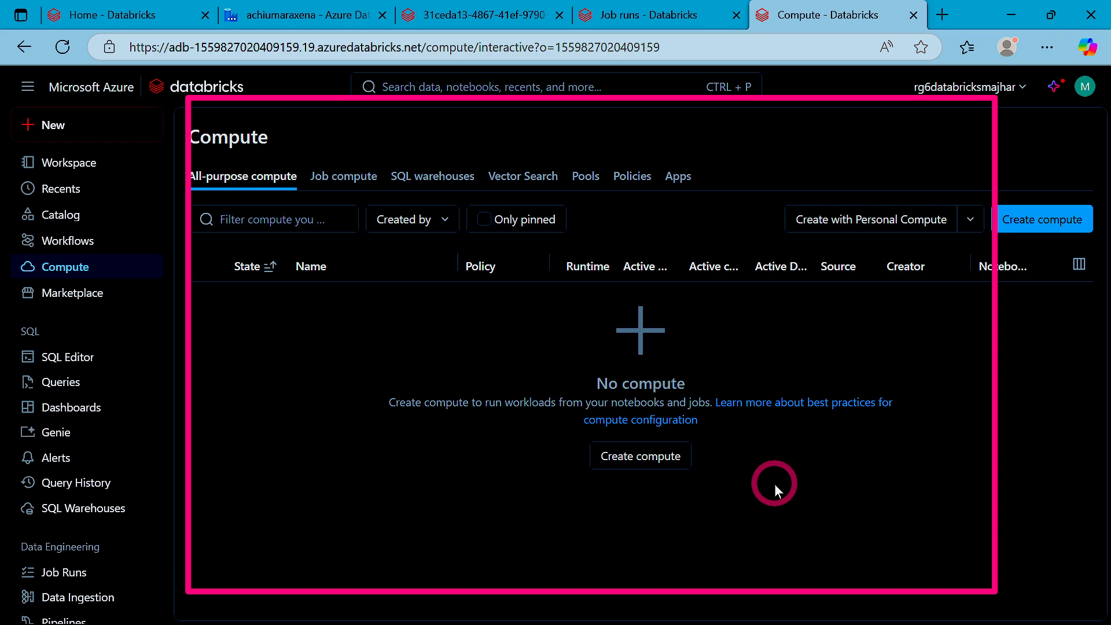
{"action": "left_click", "coordinate": [341, 184]}
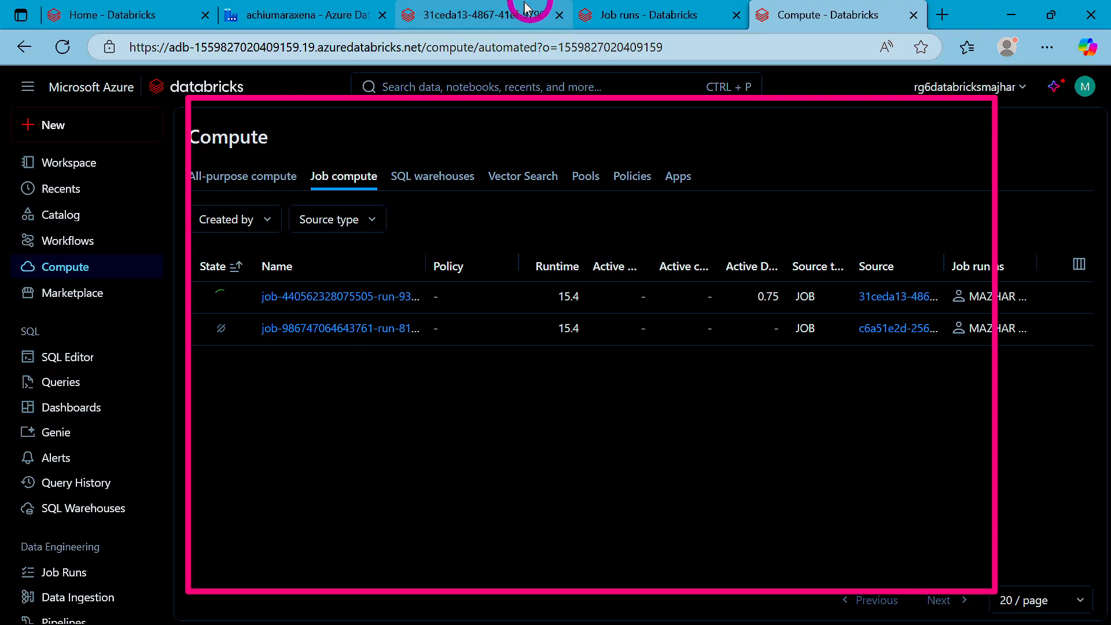
Step: Close the activity run details in Data Factory, refresh the pipeline run status, and recheck the Databricks job runs and job compute lists
{"action": "left_click", "coordinate": [483, 15]}
{"action": "left_click", "coordinate": [307, 15]}
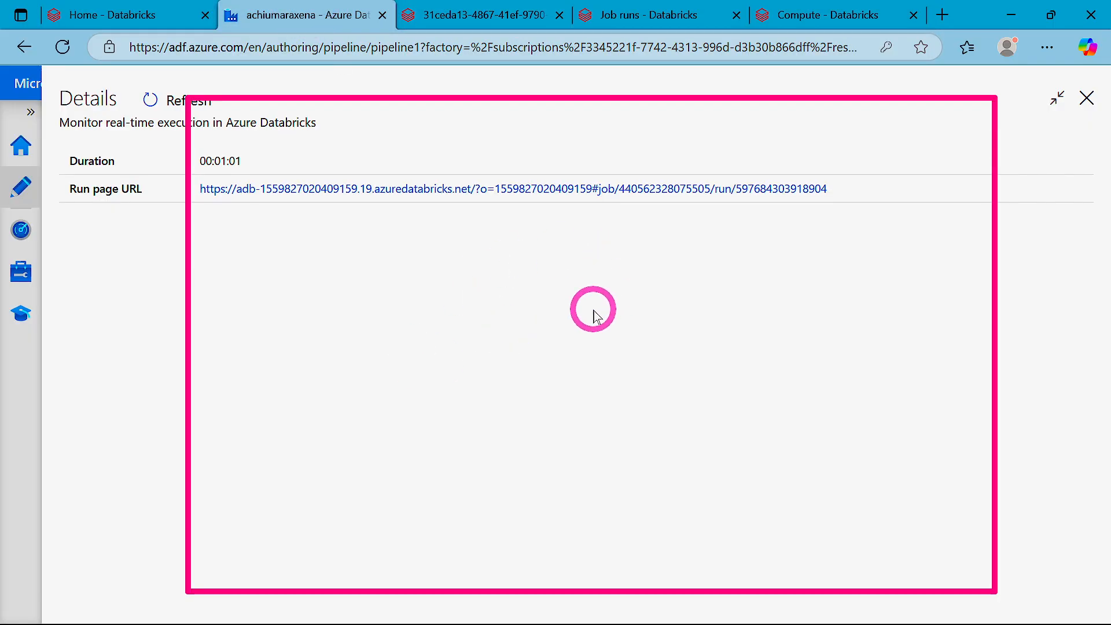
{"action": "left_click", "coordinate": [1087, 97]}
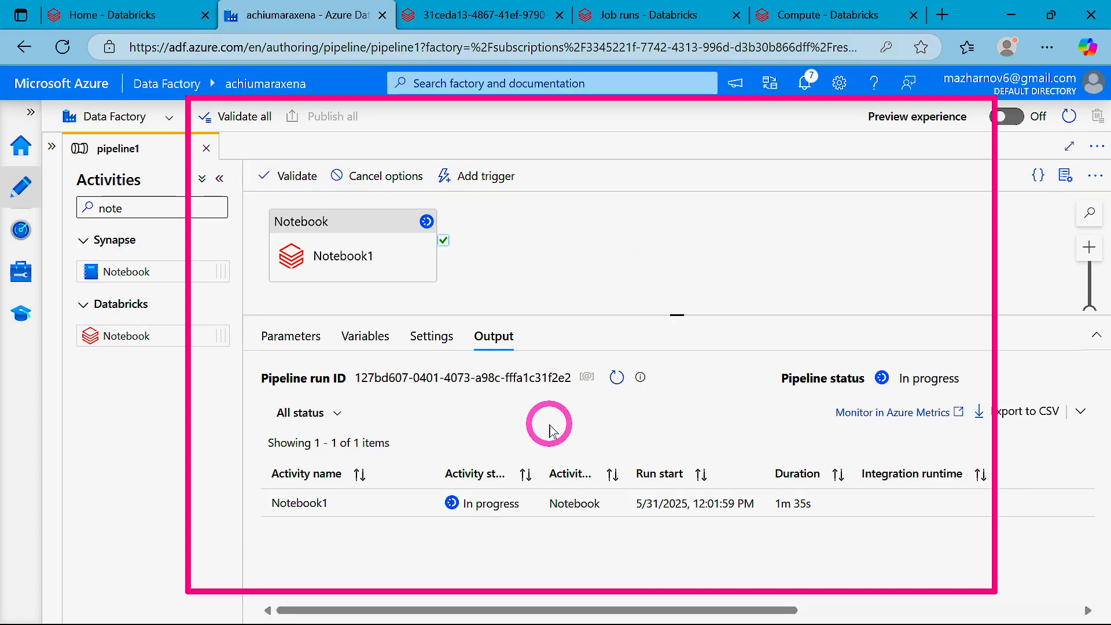
{"action": "left_click", "coordinate": [618, 379]}
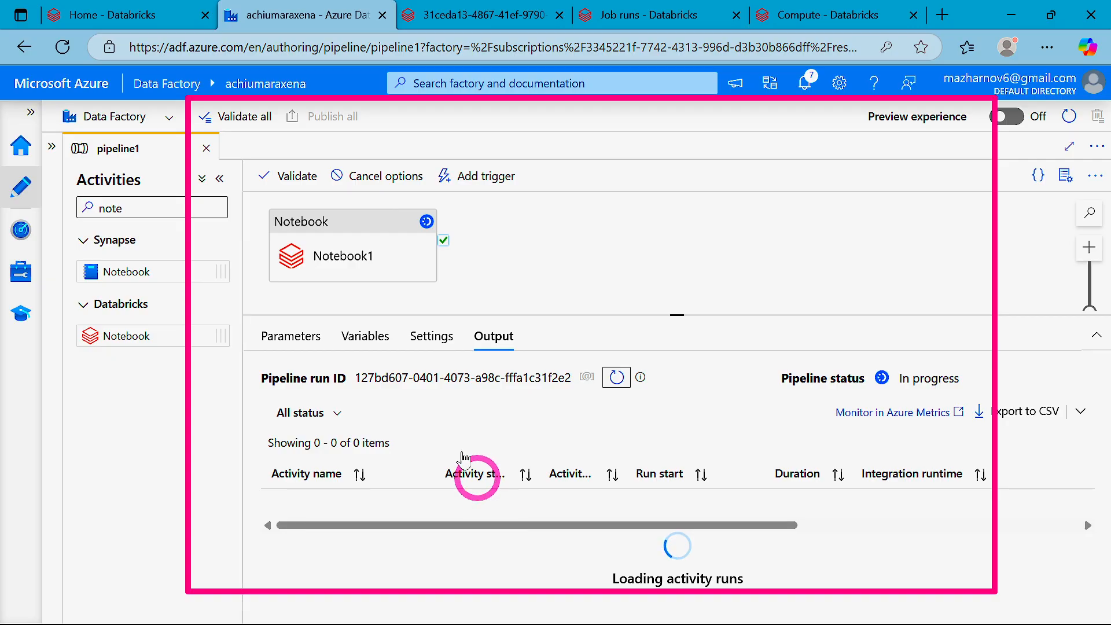
{"action": "left_click", "coordinate": [619, 15]}
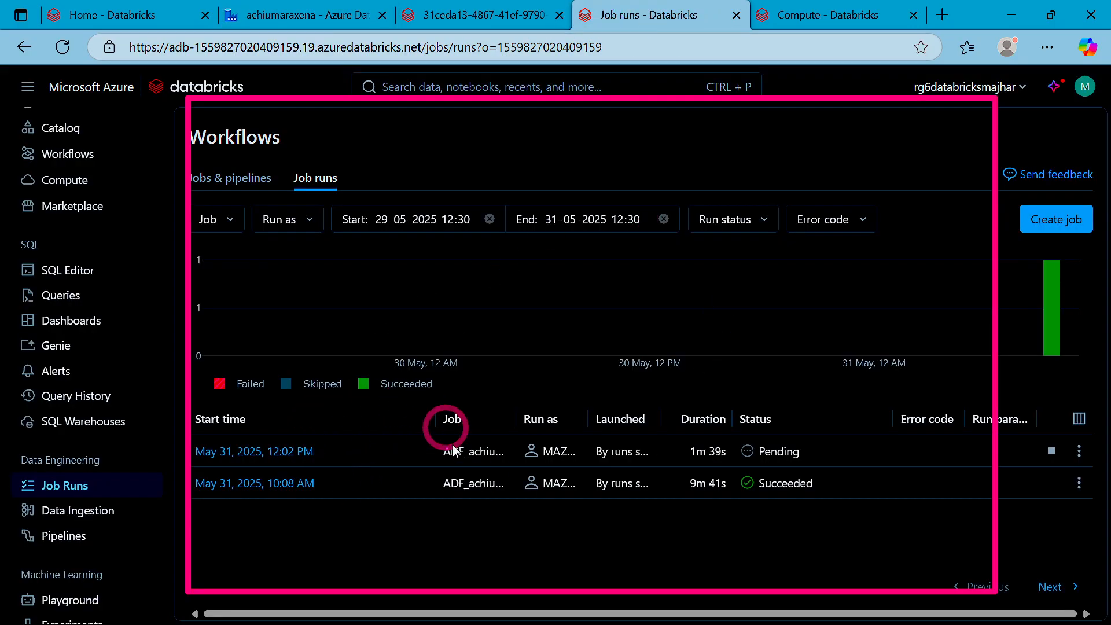
{"action": "left_click", "coordinate": [819, 6]}
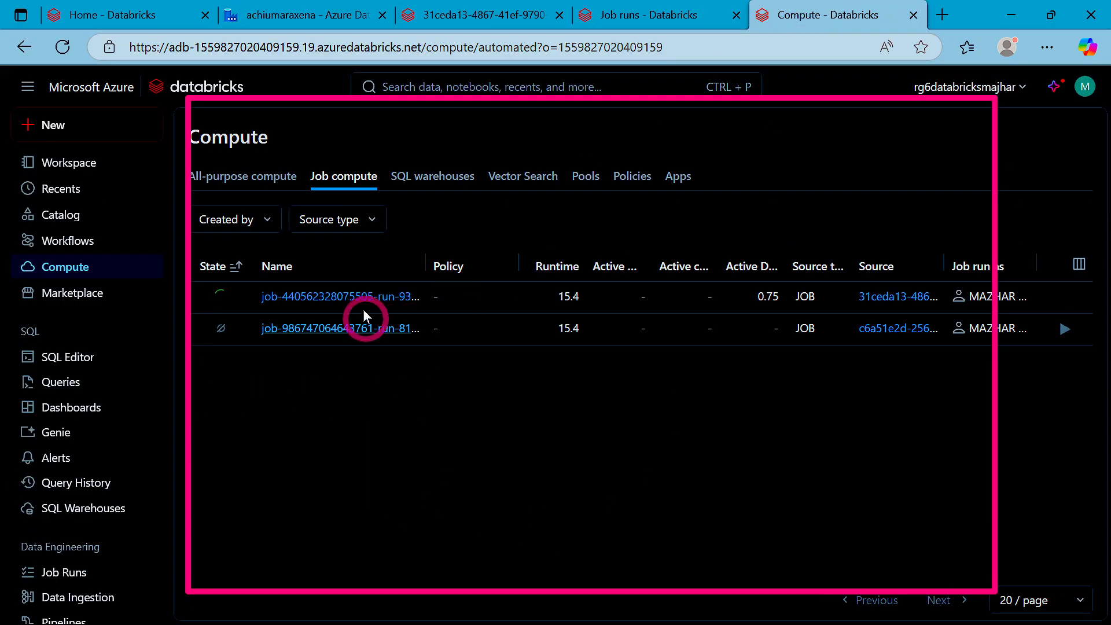
Step: Examine the task run's status, cluster configuration and parameters on the notebook's Databricks run page
{"action": "left_click", "coordinate": [456, 13]}
{"action": "left_click", "coordinate": [348, 331]}
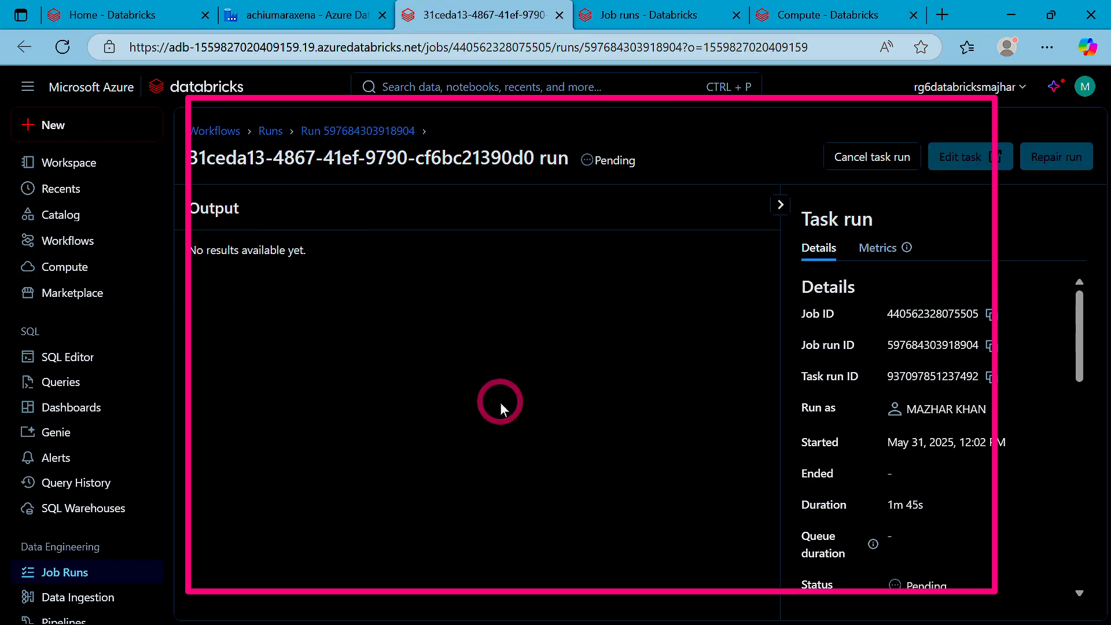
{"action": "scroll", "coordinate": [1010, 451], "scroll_direction": "down", "scroll_amount": 3}
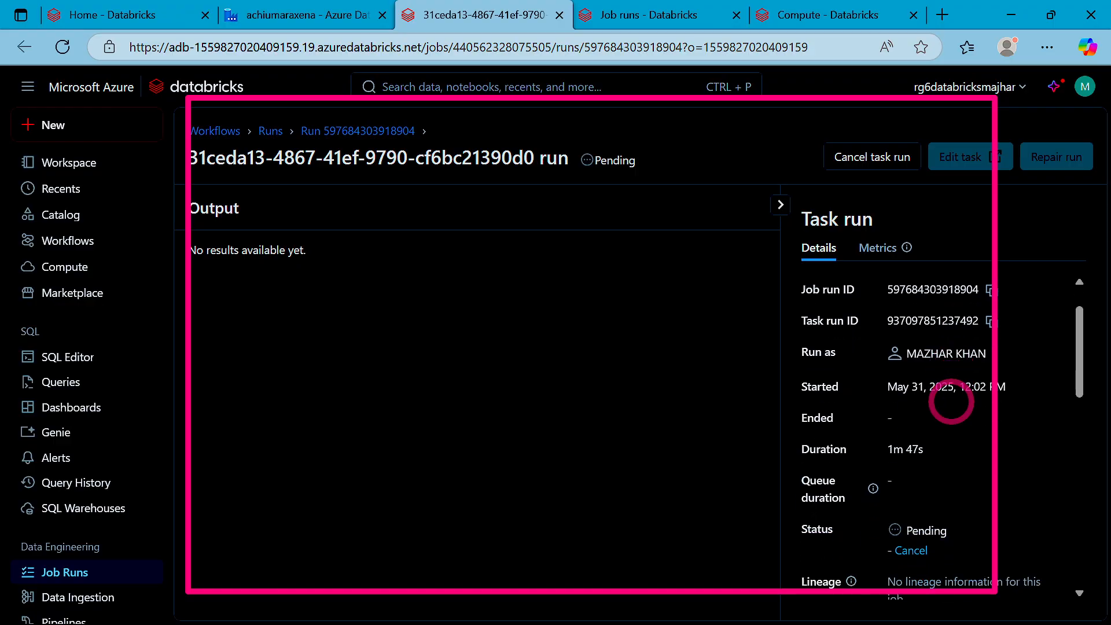
{"action": "scroll", "coordinate": [933, 401], "scroll_direction": "up", "scroll_amount": 1}
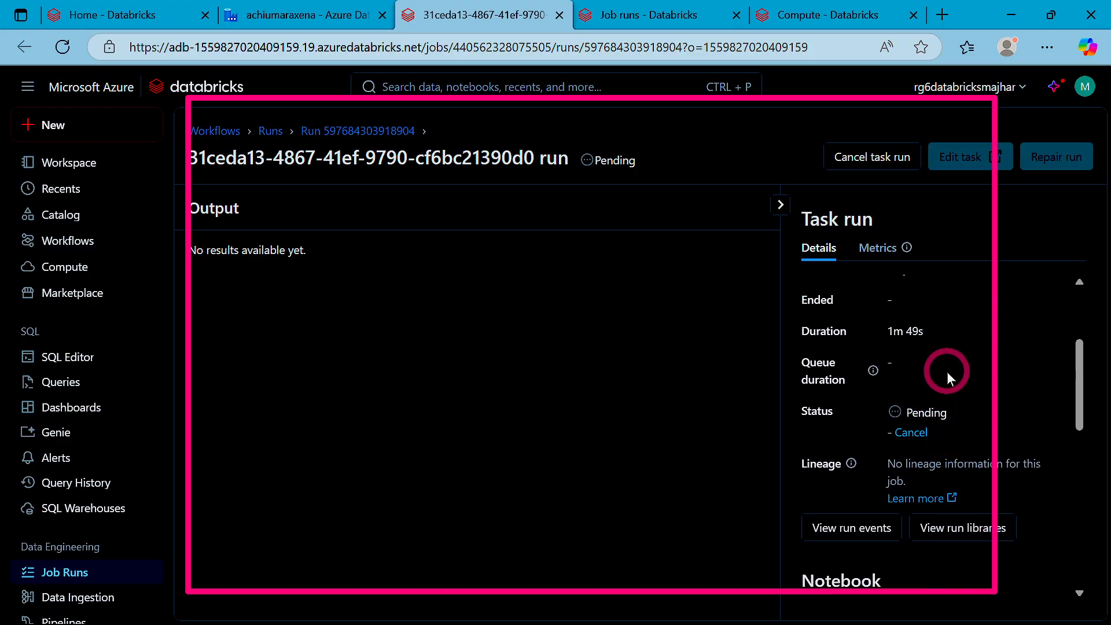
{"action": "scroll", "coordinate": [947, 371], "scroll_direction": "down", "scroll_amount": 5}
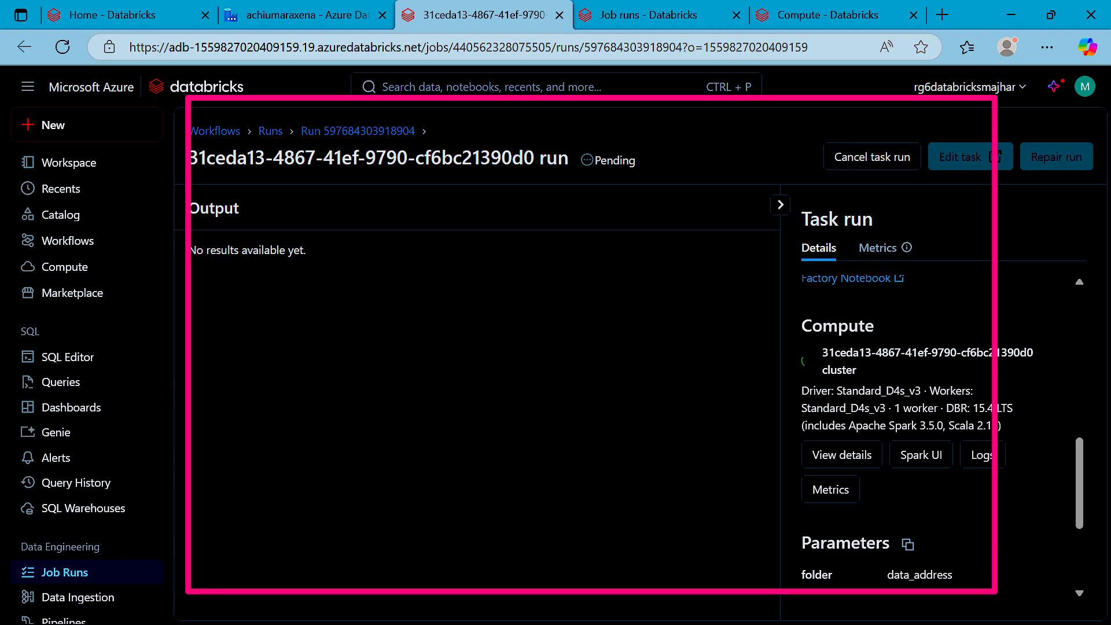
Step: Open the enlarged details of the finished Notebook1 activity run in Data Factory and review the notebook output on its Databricks run page
{"action": "left_click_drag", "start_coordinate": [382, 363], "coordinate": [804, 362]}
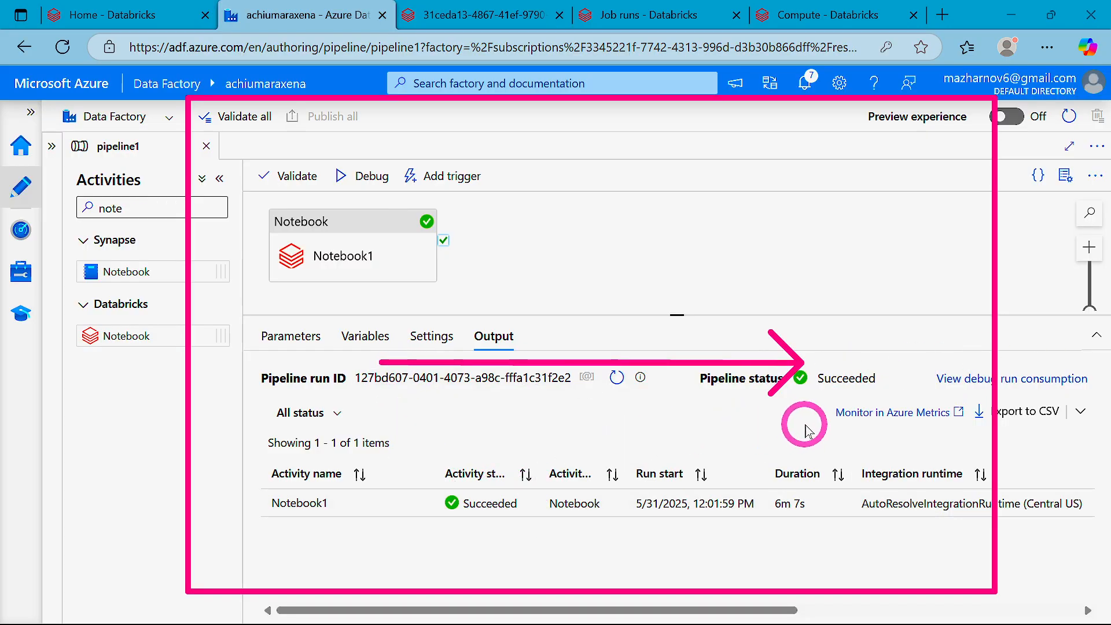
{"action": "mouse_move", "coordinate": [392, 501]}
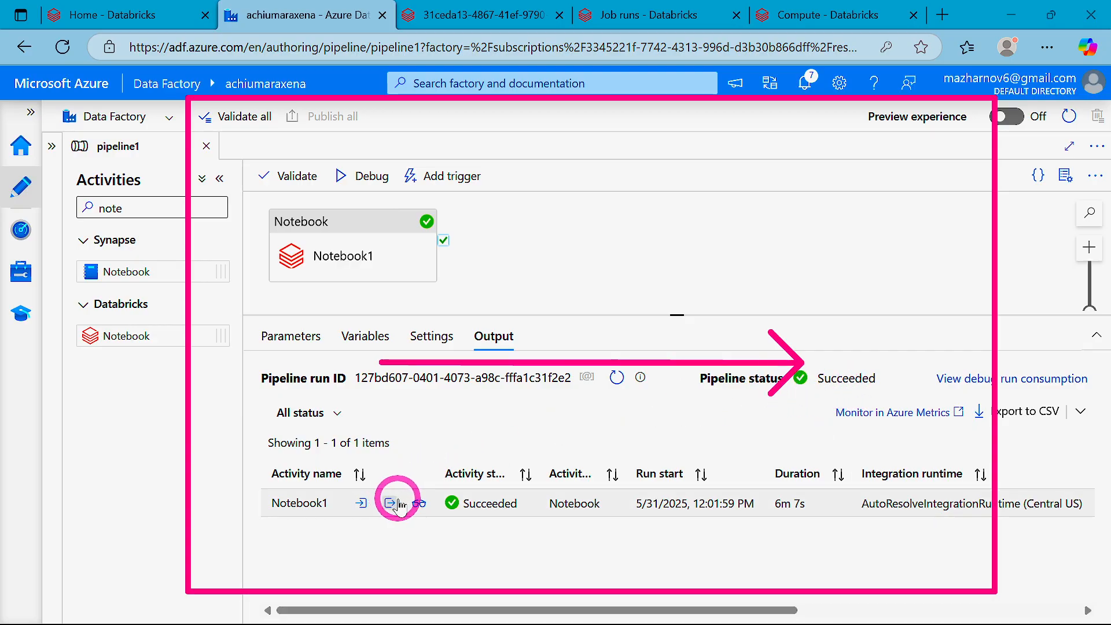
{"action": "left_click", "coordinate": [419, 505]}
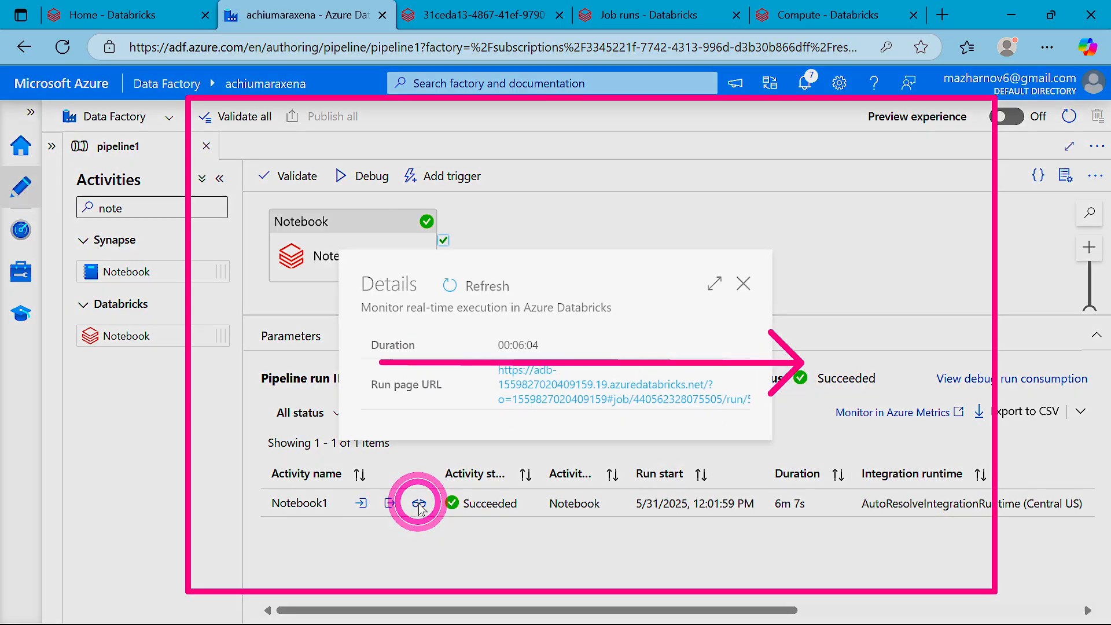
{"action": "left_click", "coordinate": [570, 385]}
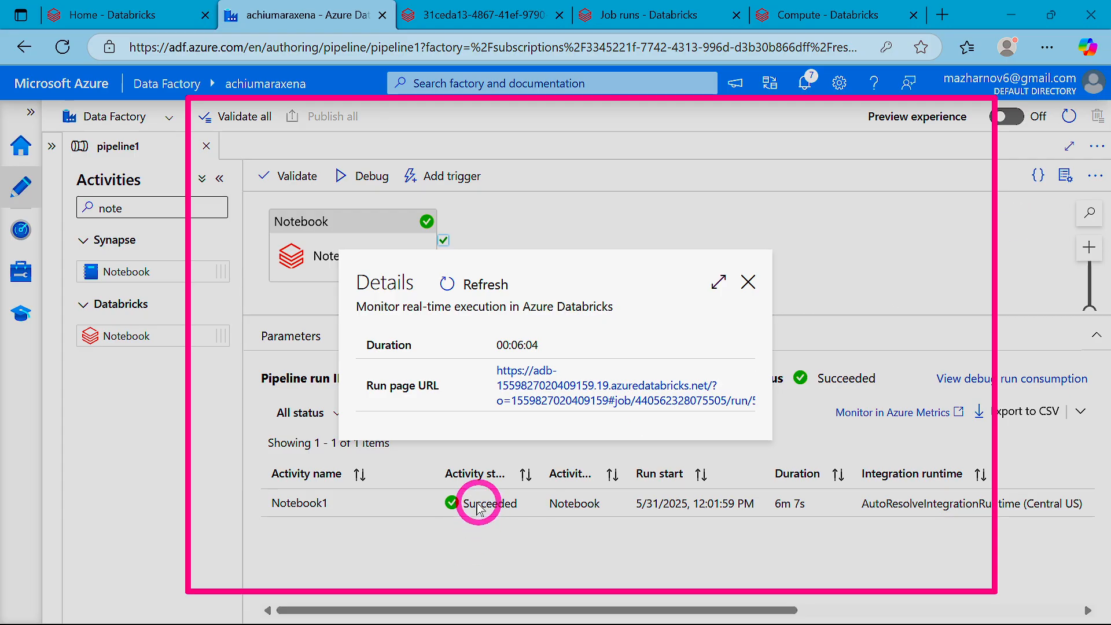
{"action": "left_click", "coordinate": [718, 281]}
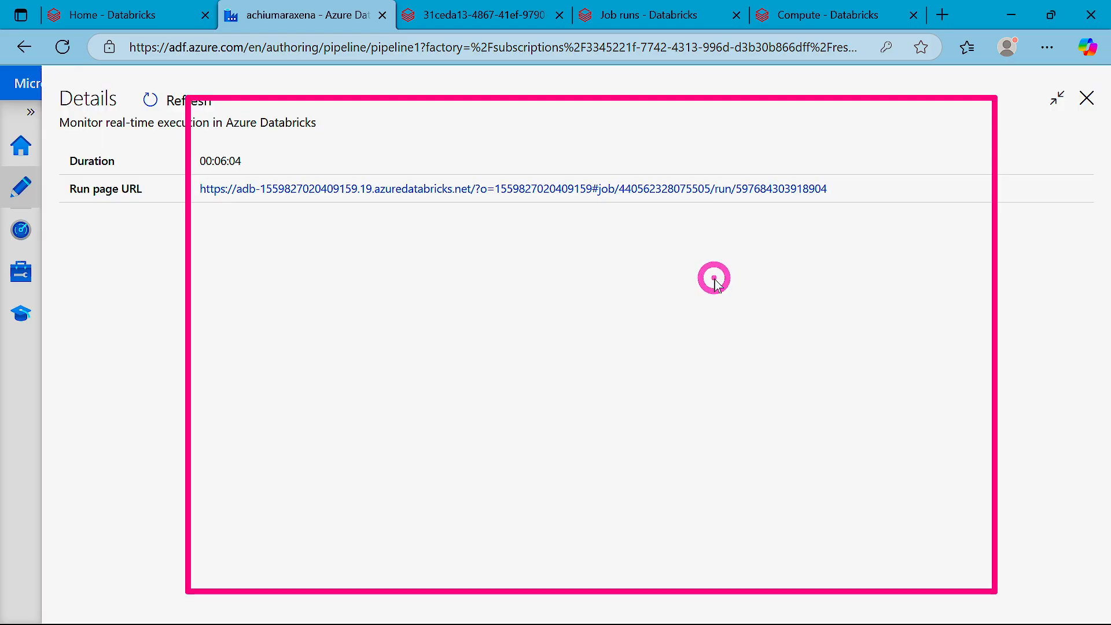
{"action": "left_click", "coordinate": [289, 197]}
{"action": "left_click", "coordinate": [405, 13]}
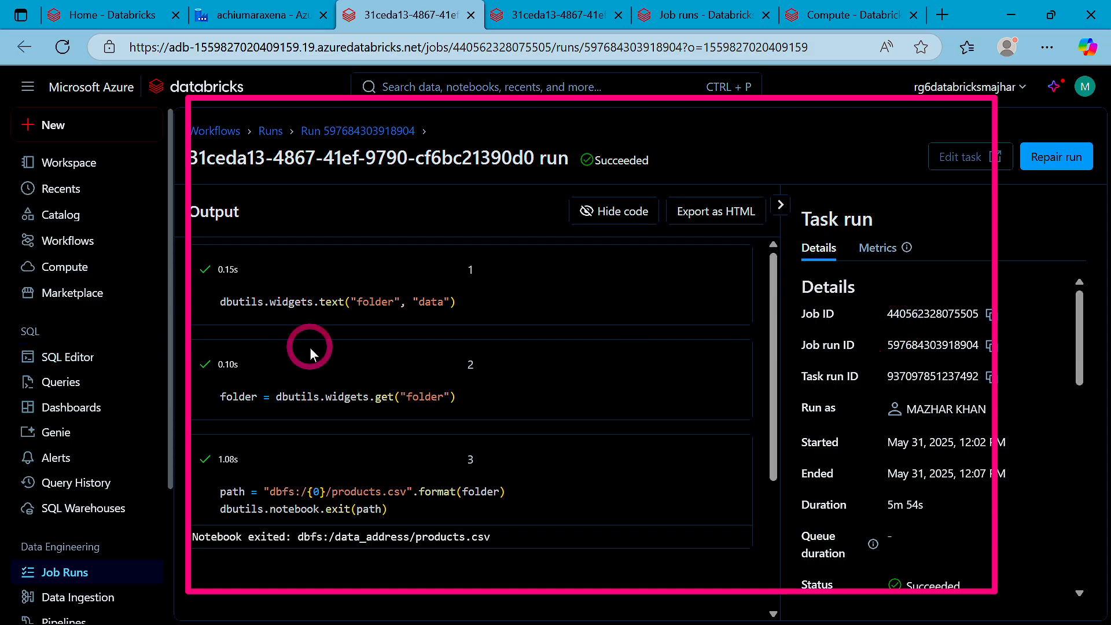
{"action": "scroll", "coordinate": [307, 405], "scroll_direction": "down", "scroll_amount": 2}
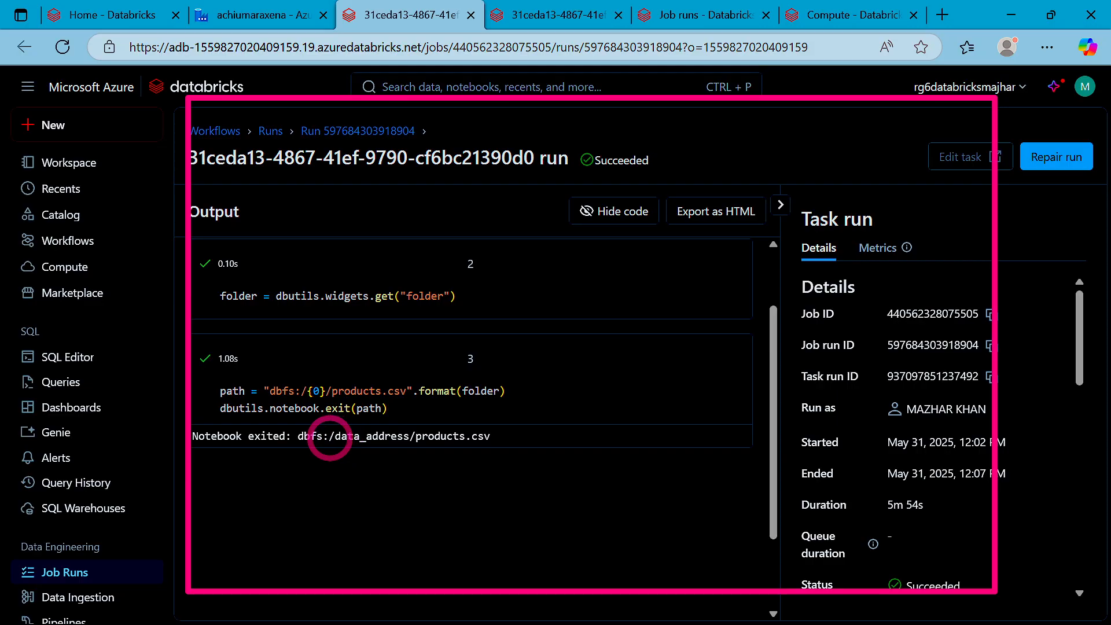
Step: Close the activity run details in Data Factory and view the base parameters in the Notebook1 activity's settings
{"action": "left_click", "coordinate": [229, 7]}
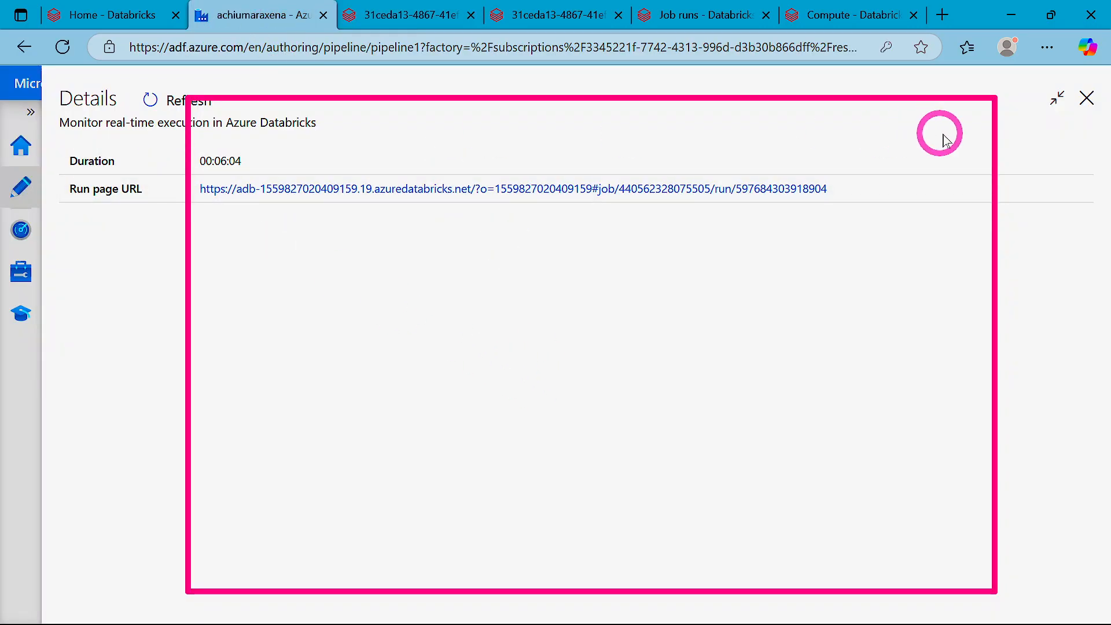
{"action": "left_click", "coordinate": [1086, 101]}
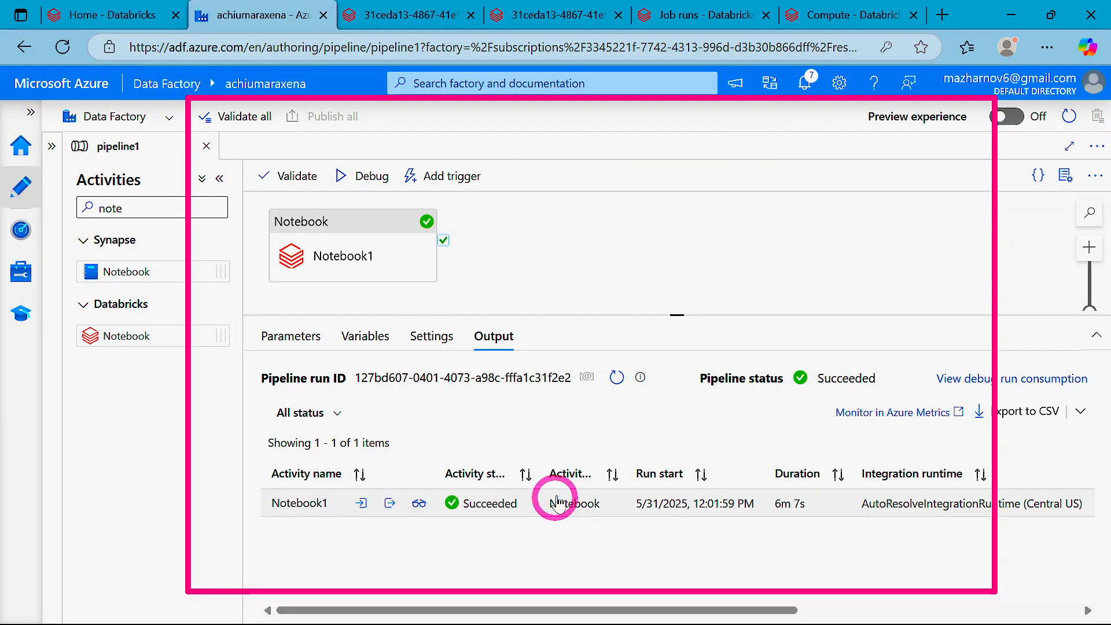
{"action": "left_click", "coordinate": [372, 248]}
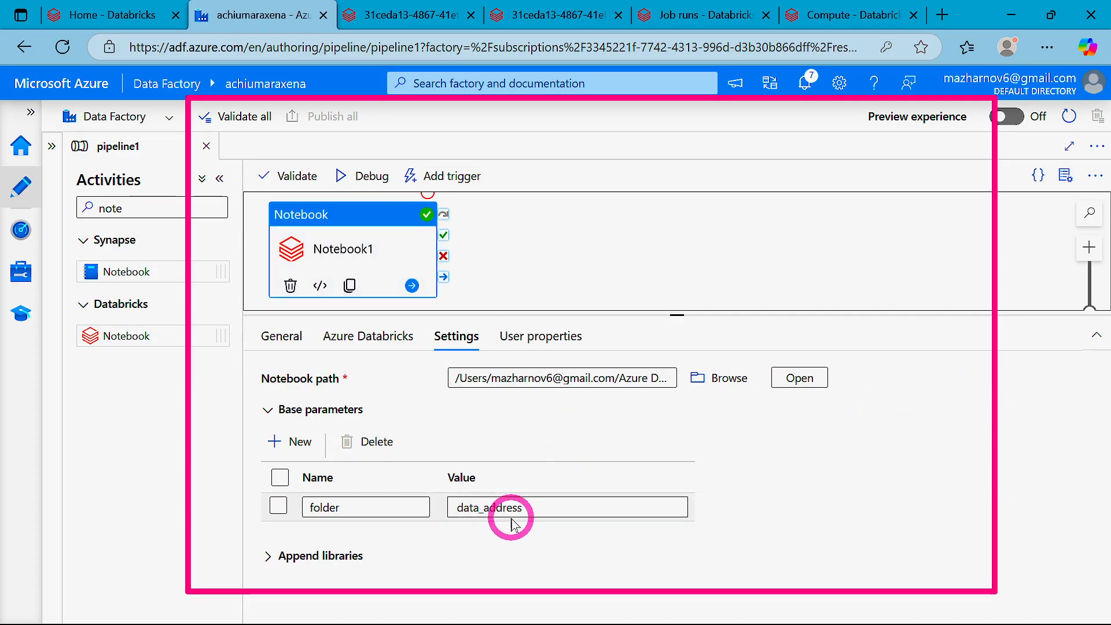
Step: Compare the notebook's exit path on the Databricks run page with the run's duration, status, compute and folder parameter details
{"action": "left_click", "coordinate": [406, 15]}
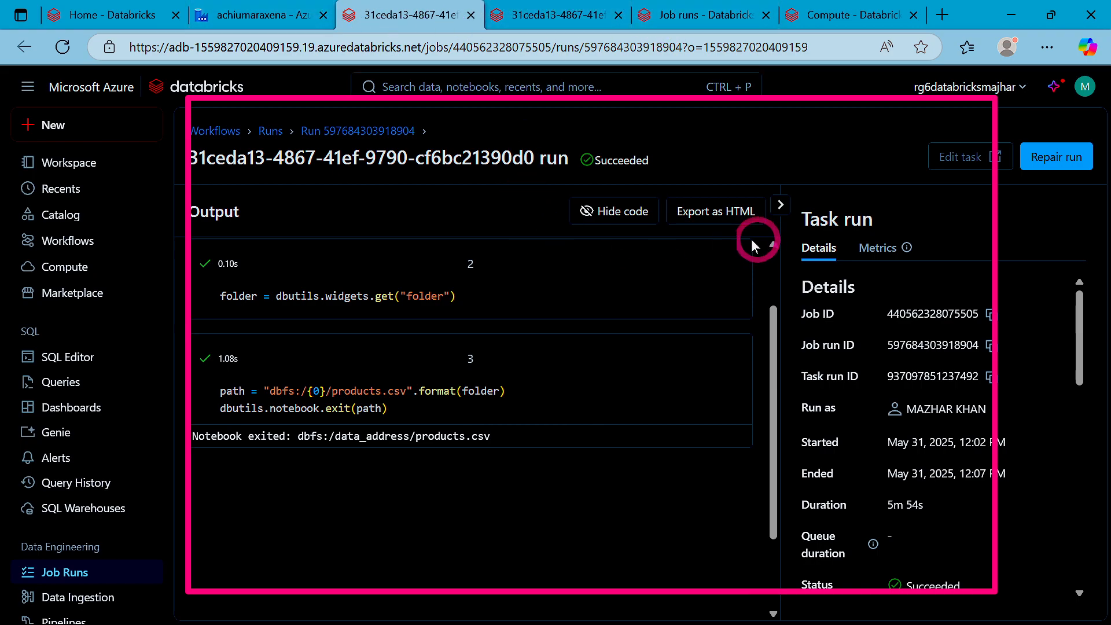
{"action": "scroll", "coordinate": [940, 405], "scroll_direction": "down", "scroll_amount": 5}
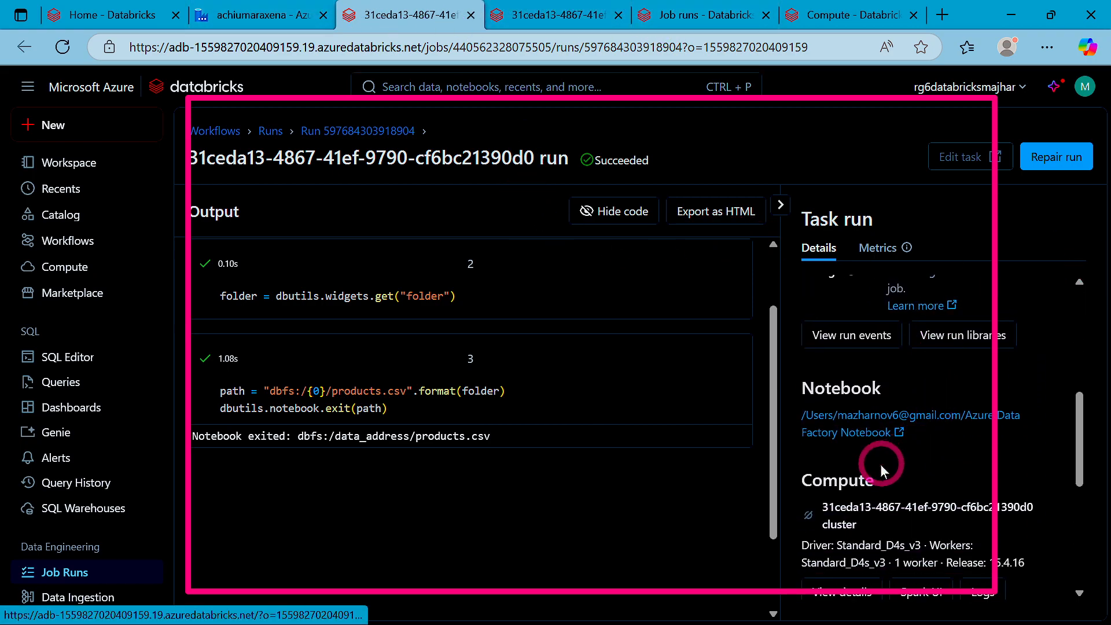
{"action": "scroll", "coordinate": [922, 440], "scroll_direction": "up", "scroll_amount": 2}
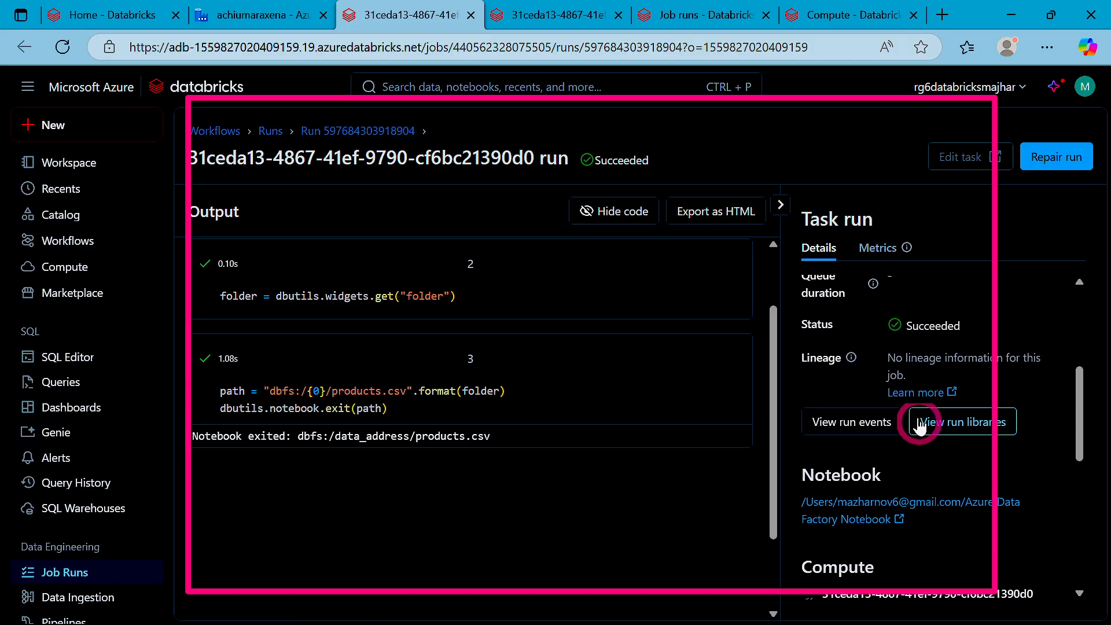
{"action": "scroll", "coordinate": [860, 390], "scroll_direction": "up", "scroll_amount": 3}
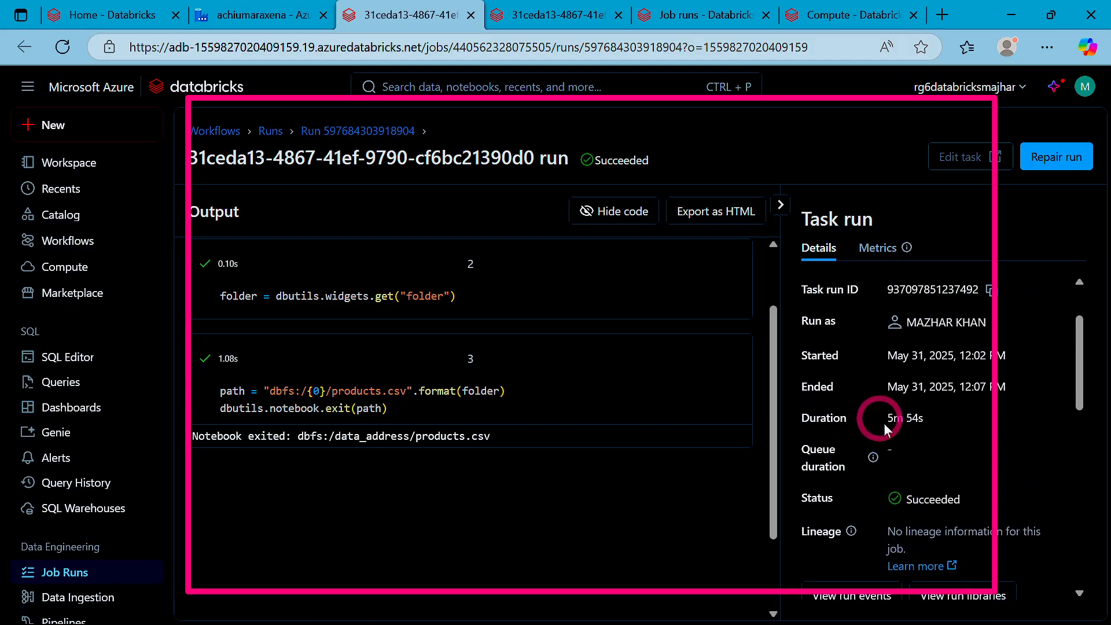
{"action": "scroll", "coordinate": [942, 409], "scroll_direction": "down", "scroll_amount": 5}
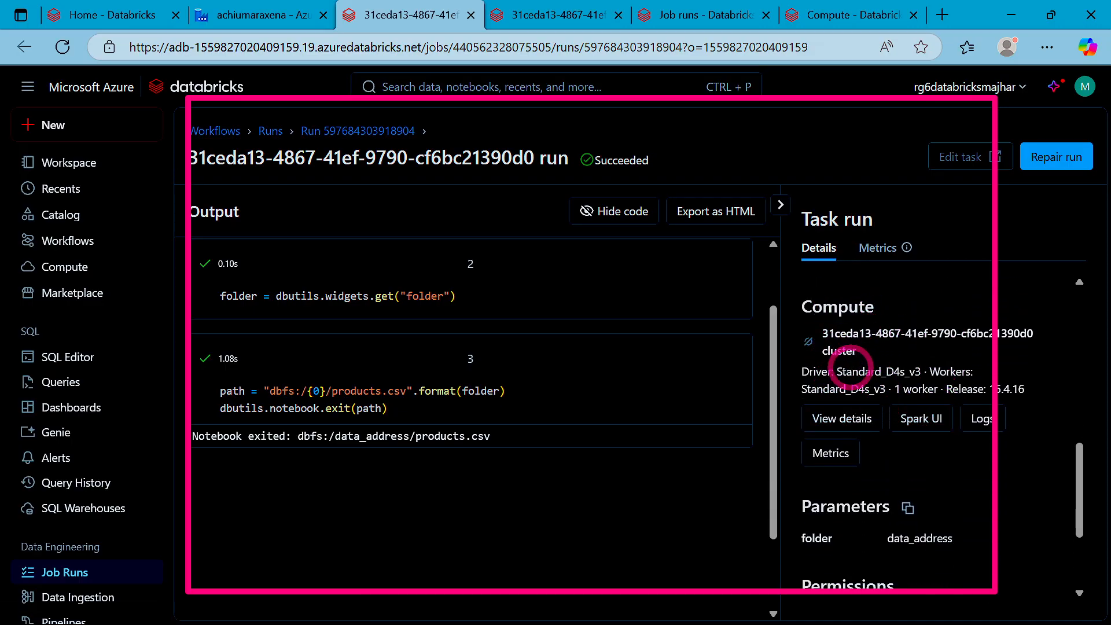
Step: Check the completed run in the Databricks job runs and job compute lists, and return to pipeline1 in Data Factory
{"action": "left_click", "coordinate": [715, 14]}
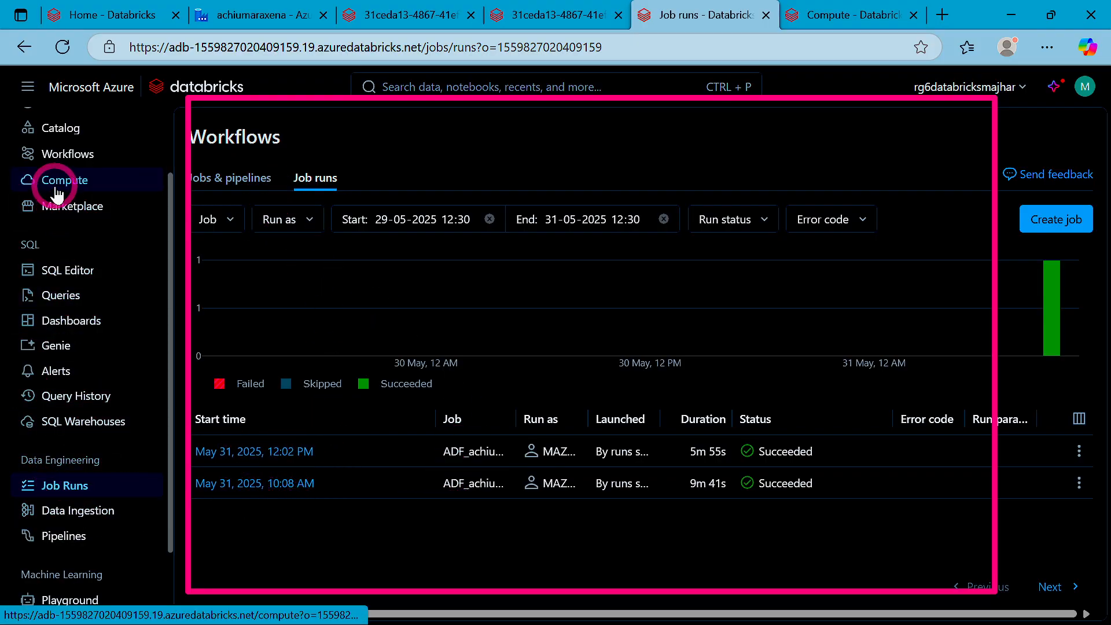
{"action": "left_click", "coordinate": [828, 13]}
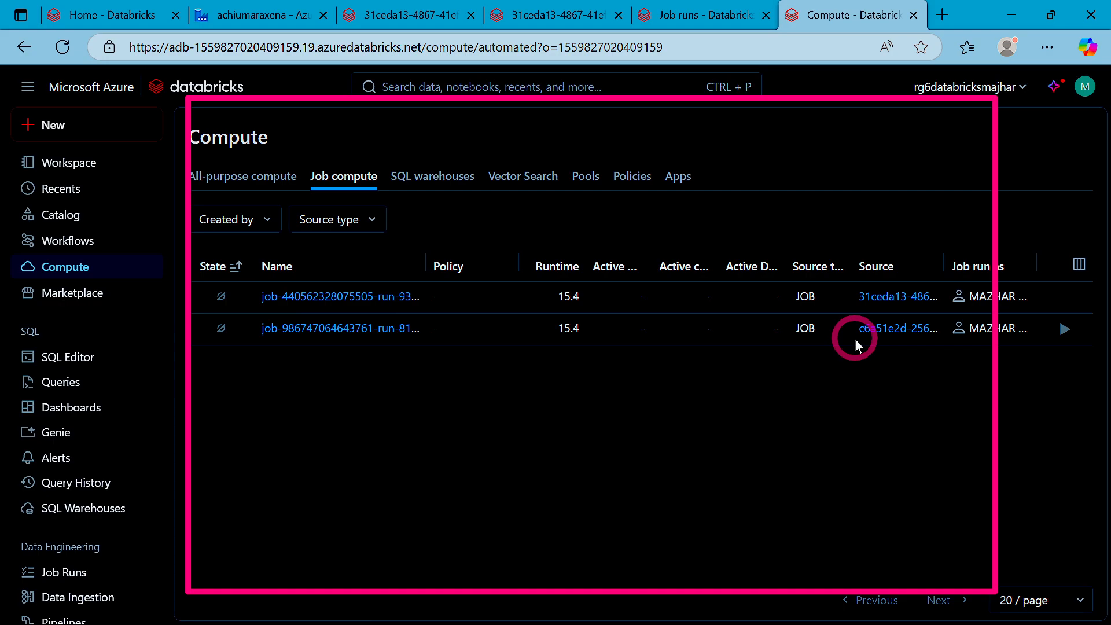
{"action": "left_click", "coordinate": [368, 11]}
{"action": "left_click", "coordinate": [218, 15]}
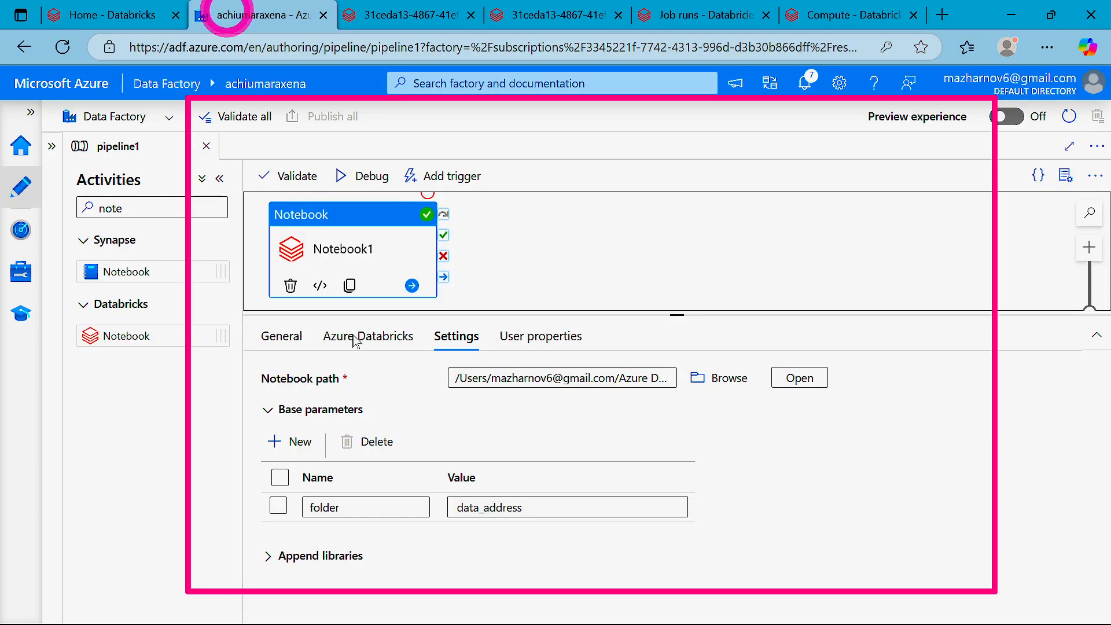